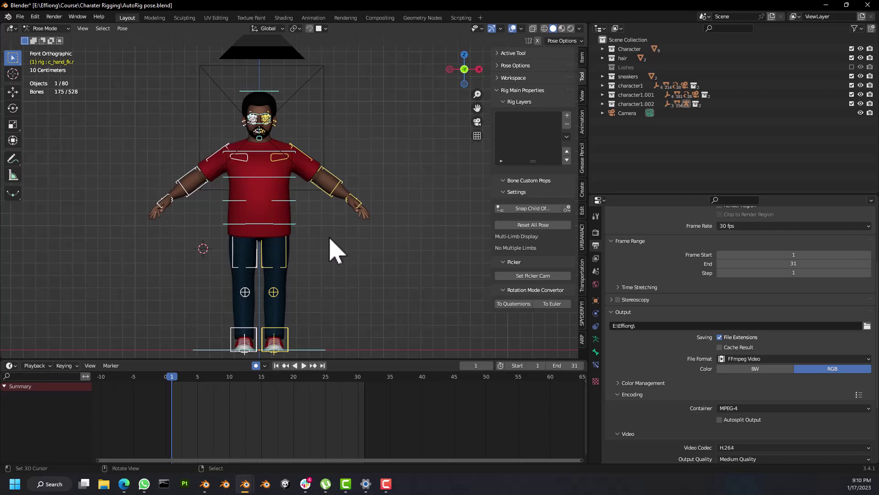
Step: Make the timeline area shorter and zoom it in on the 1 to 31 frame range
mouse_move(329, 238)
middle_mouse_down()
mouse_move(330, 252)
mouse_move(394, 250)
mouse_move(344, 265)
mouse_move(318, 265)
mouse_move(330, 251)
mouse_move(385, 250)
mouse_move(246, 252)
mouse_move(392, 256)
mouse_move(206, 255)
mouse_move(434, 255)
mouse_move(377, 243)
mouse_move(308, 243)
mouse_move(300, 253)
mouse_move(337, 243)
middle_mouse_up()
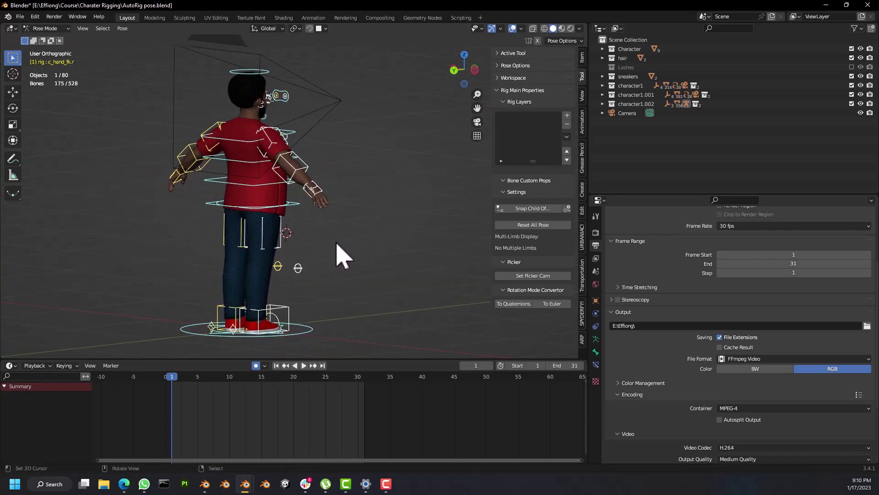
mouse_move(341, 247)
middle_mouse_down()
mouse_move(251, 240)
mouse_move(291, 239)
mouse_move(312, 251)
mouse_move(326, 243)
middle_mouse_up()
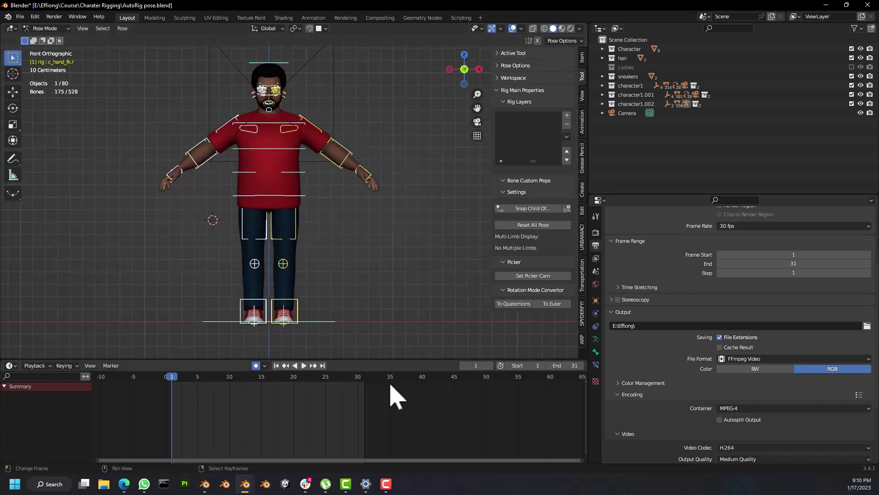
left_click_drag(382, 359, 384, 394)
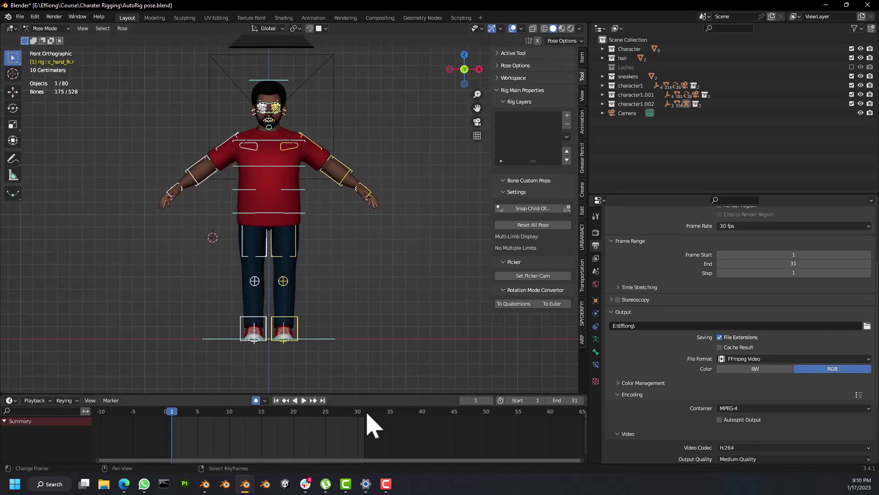
scroll(297, 442, "up", 2)
middle_click_drag(293, 431, 380, 431)
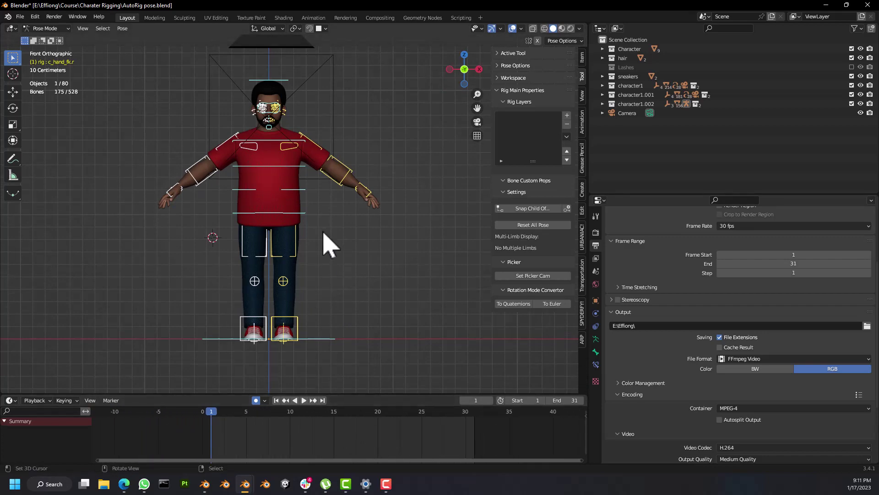
key("space")
key("Escape")
middle_click_drag(331, 243, 339, 261, "shift")
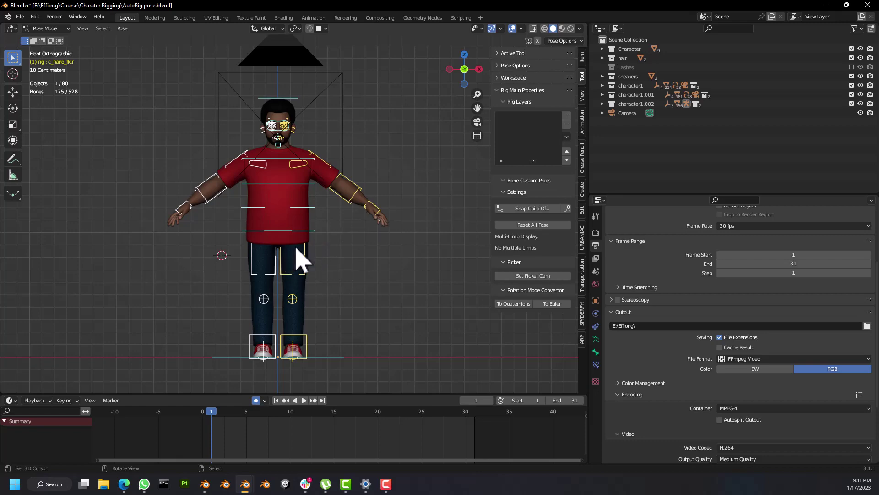
middle_click_drag(297, 255, 376, 268)
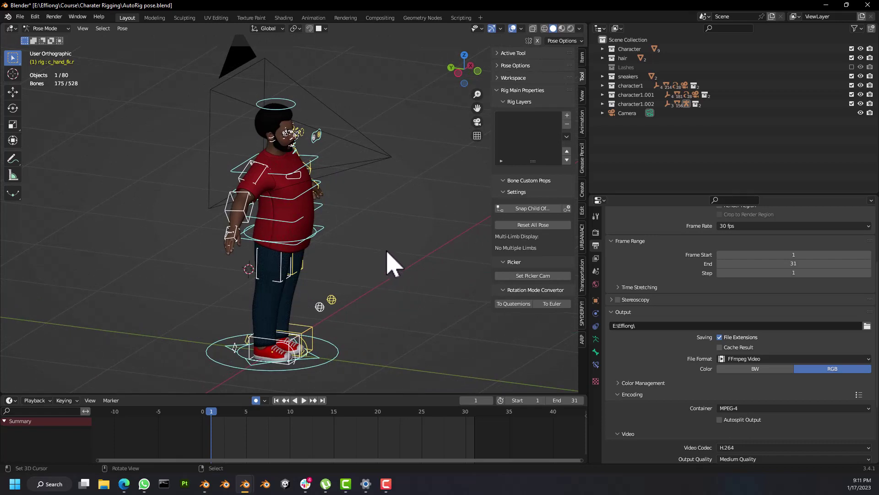
middle_click_drag(384, 248, 353, 251)
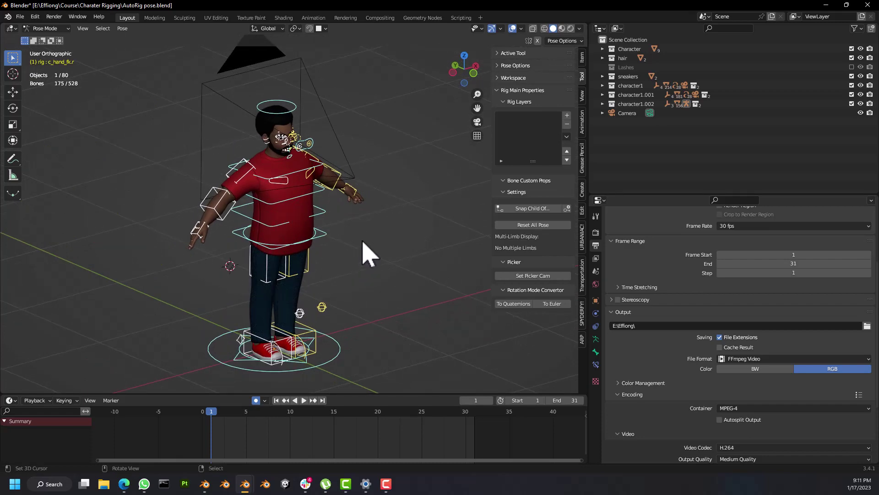
middle_click_drag(365, 252, 332, 236)
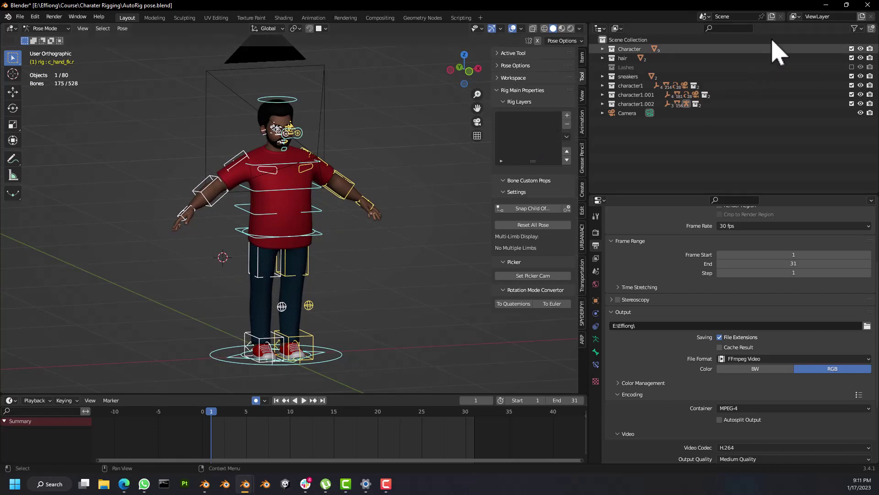
Step: Change the Outliner area into an Image Editor
left_click(773, 18)
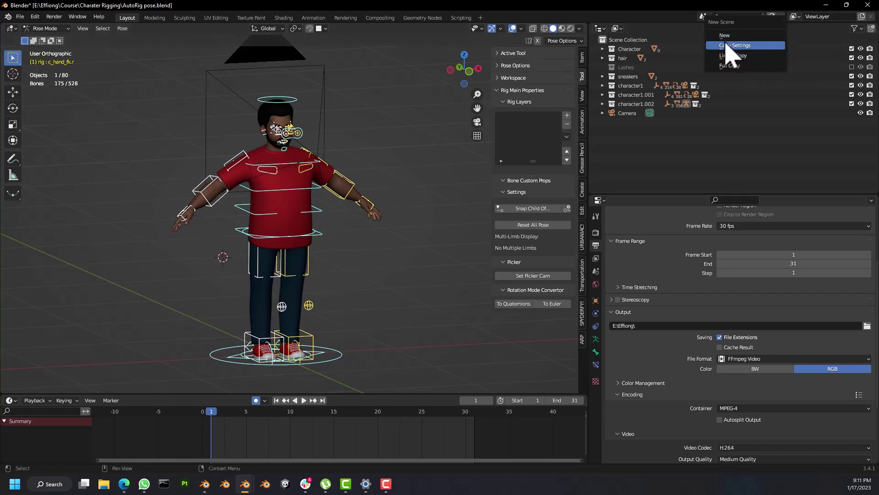
left_click(600, 28)
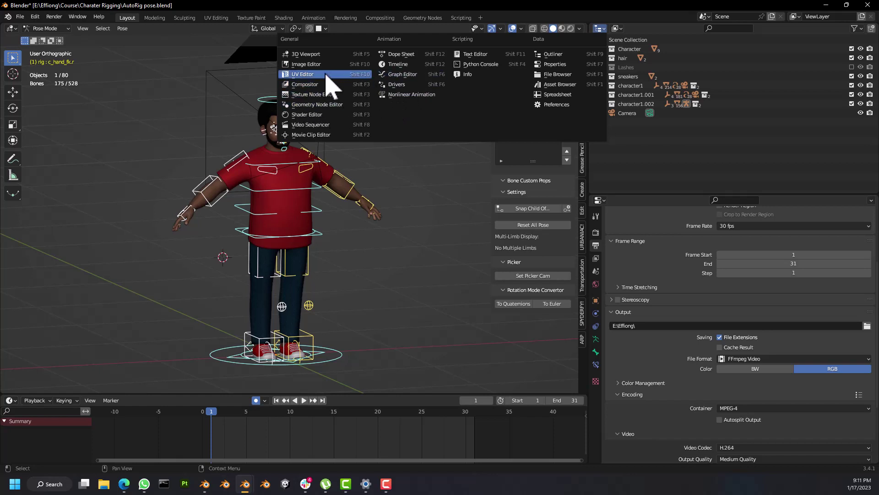
left_click(311, 66)
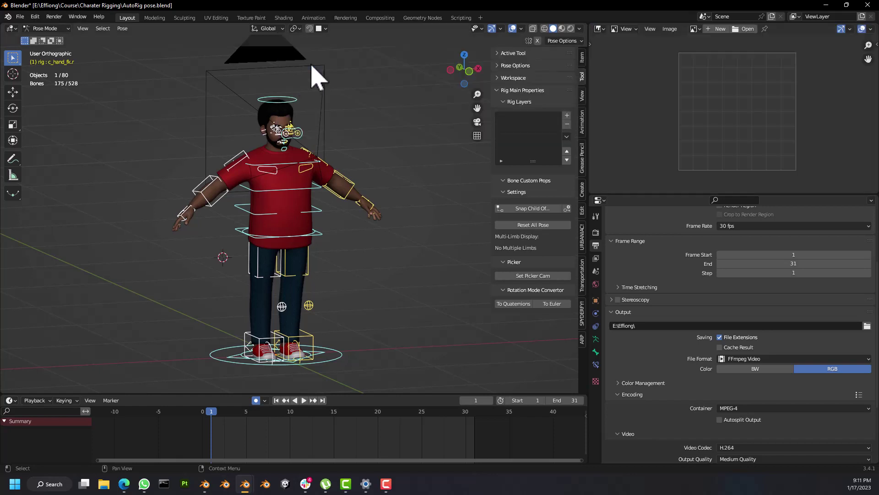
Step: Open animatorssurvivalkit_walkcycleref3.png from the Character Animation folder in the Image Editor and fit the whole image in the area
left_click(747, 29)
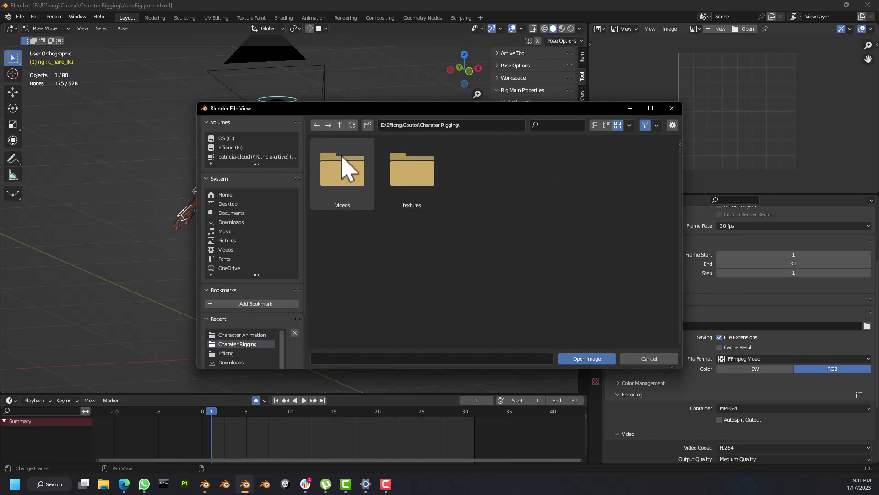
left_click(343, 126)
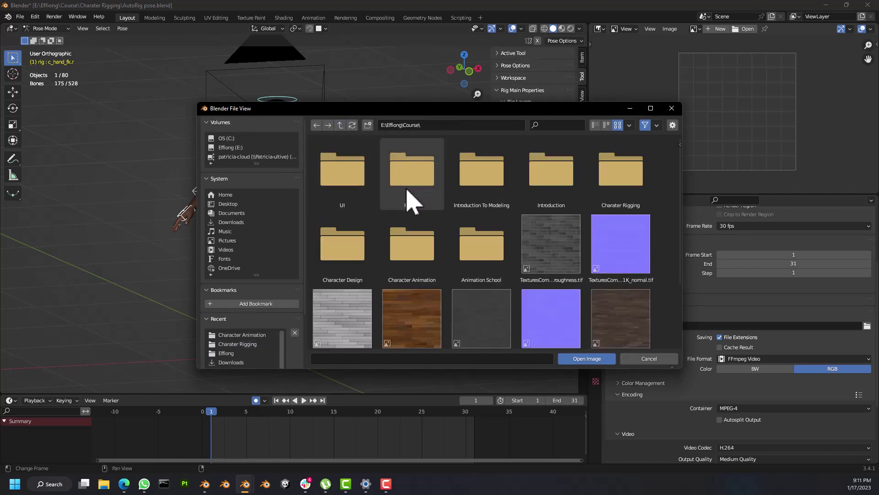
left_click(411, 251)
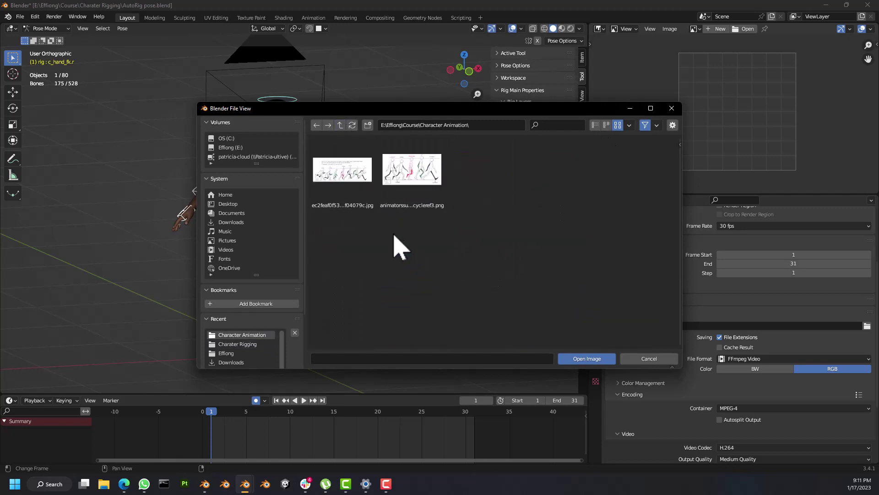
left_click(416, 176)
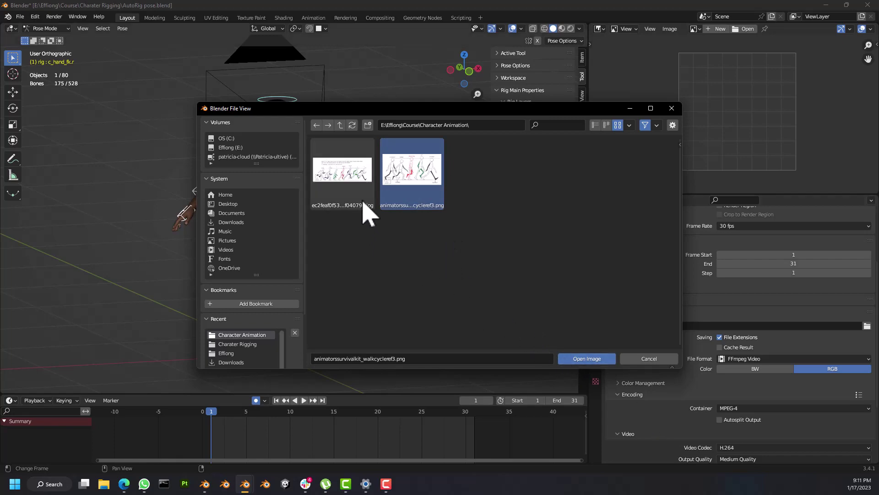
left_click(589, 360)
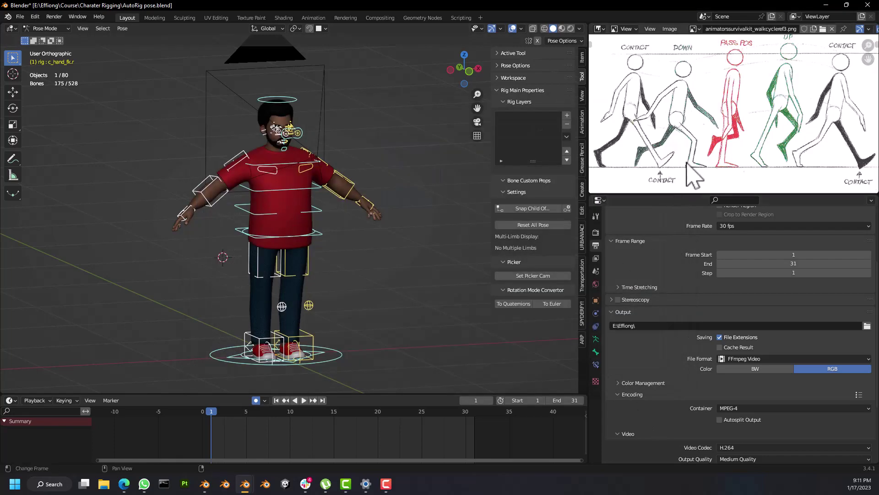
scroll(683, 156, "up", 2)
scroll(681, 152, "down", 3)
scroll(687, 155, "down", 1)
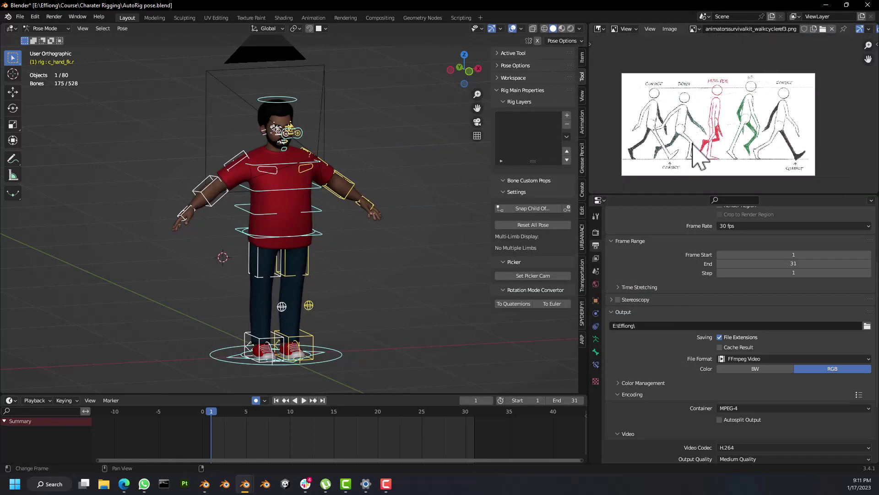
scroll(696, 153, "up", 1)
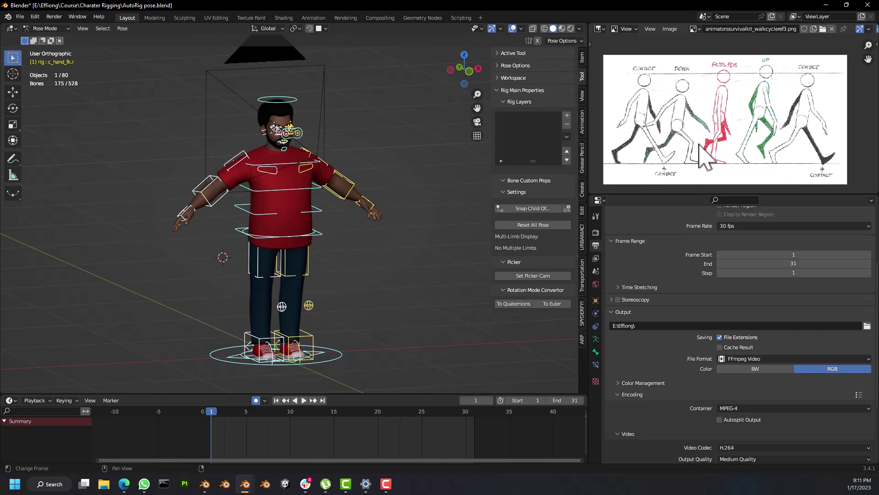
Step: Compare the character's front and side views with the walk cycle reference poses, and make the timeline area taller
middle_click_drag(269, 267, 356, 265)
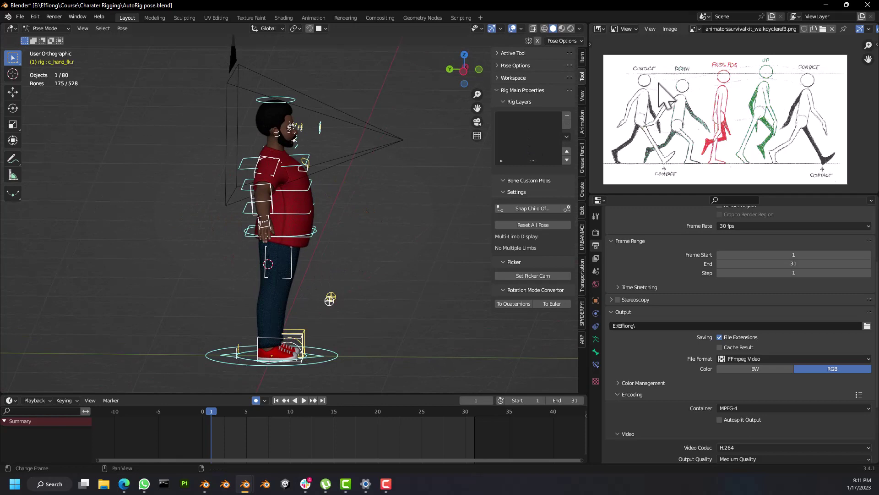
middle_click_drag(367, 213, 270, 215)
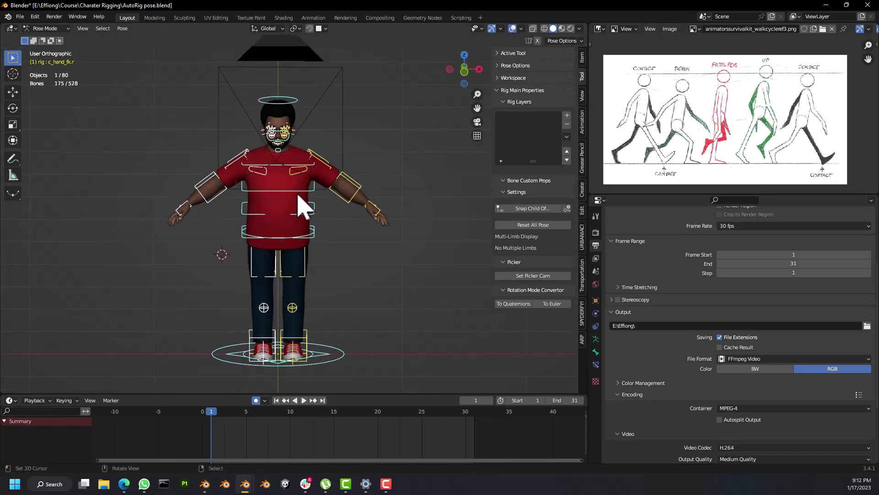
middle_click_drag(284, 191, 300, 181)
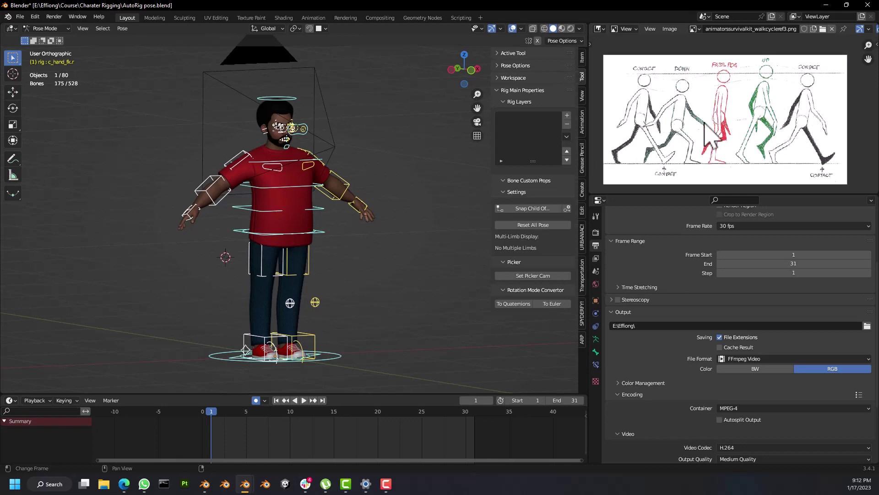
middle_click_drag(302, 283, 225, 291)
middle_click_drag(268, 263, 266, 312)
left_click_drag(365, 393, 356, 357)
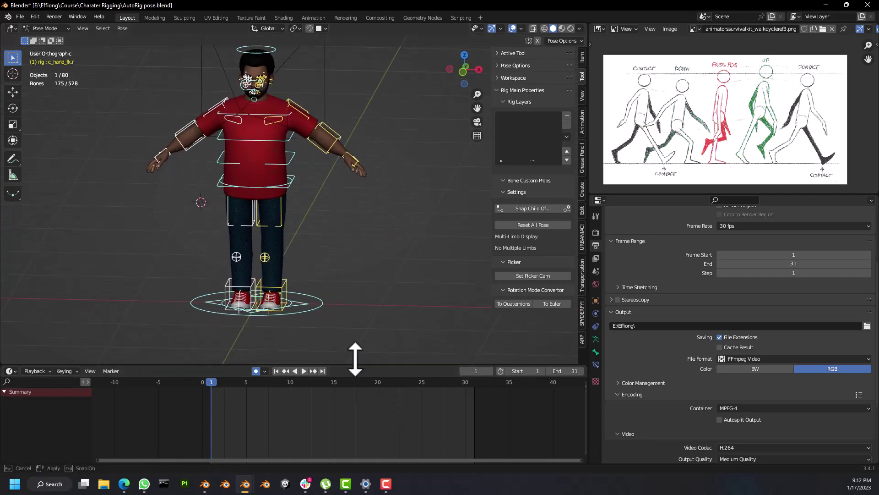
middle_click_drag(275, 275, 357, 265)
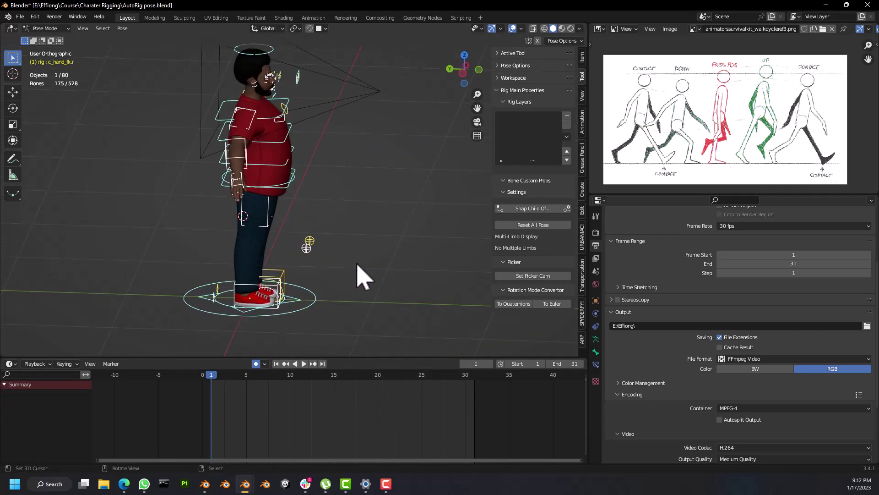
key("KP_3")
middle_click_drag(283, 249, 361, 282, "shift")
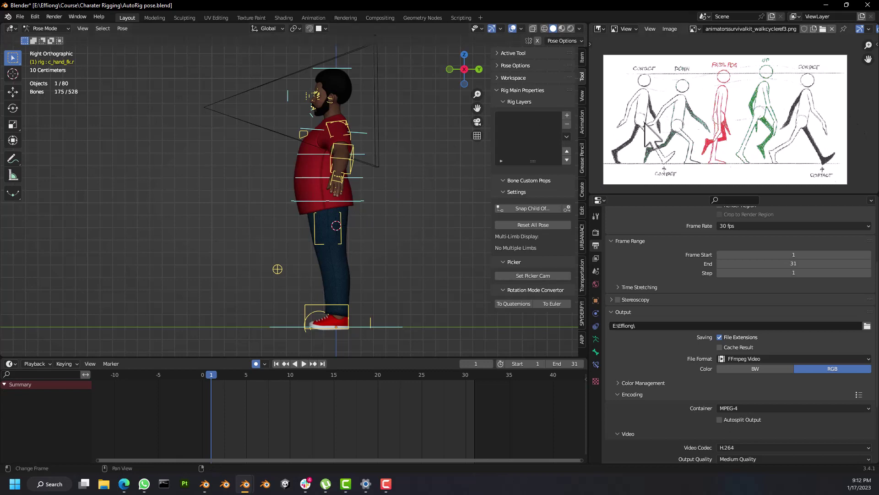
middle_click_drag(463, 212, 408, 229)
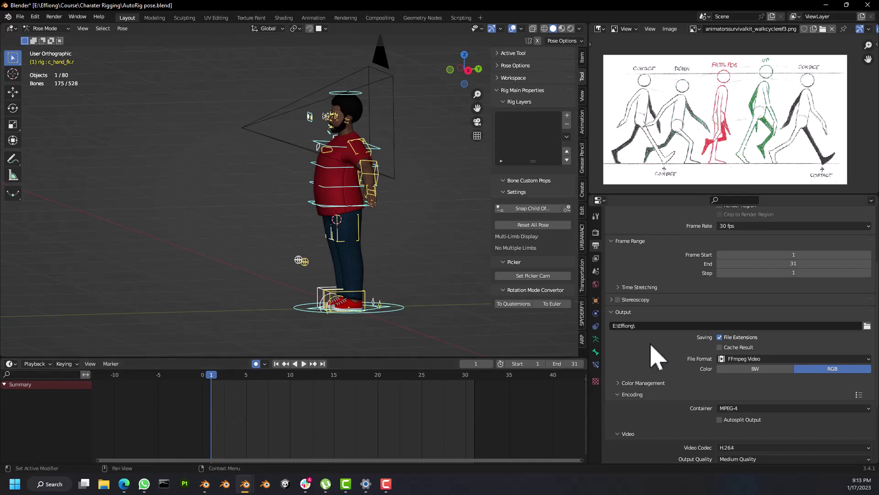
Step: Review the available frame rate presets in the scene's output format settings
left_click(596, 233)
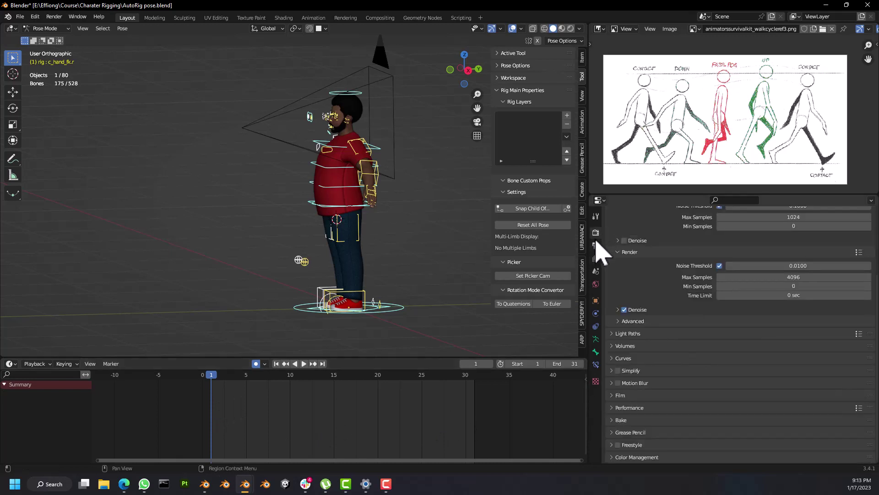
left_click(596, 245)
scroll(750, 392, "down", 2)
scroll(739, 366, "up", 4)
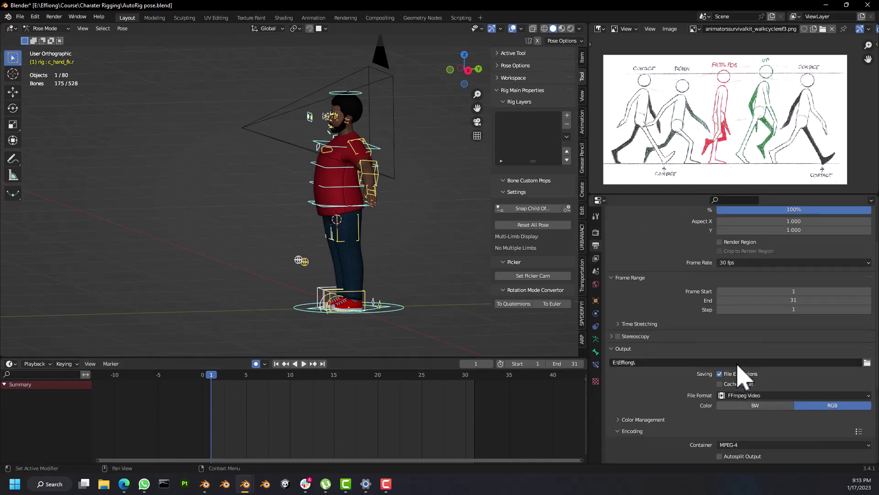
scroll(737, 378, "up", 3)
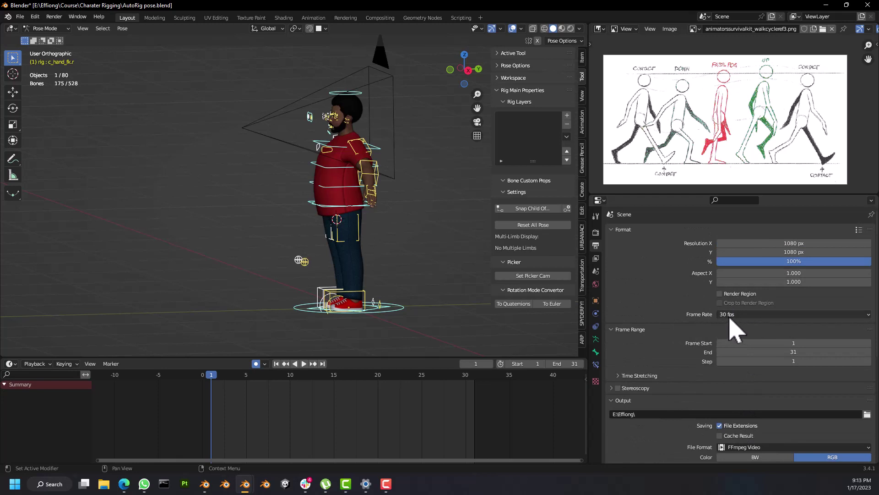
left_click(756, 313)
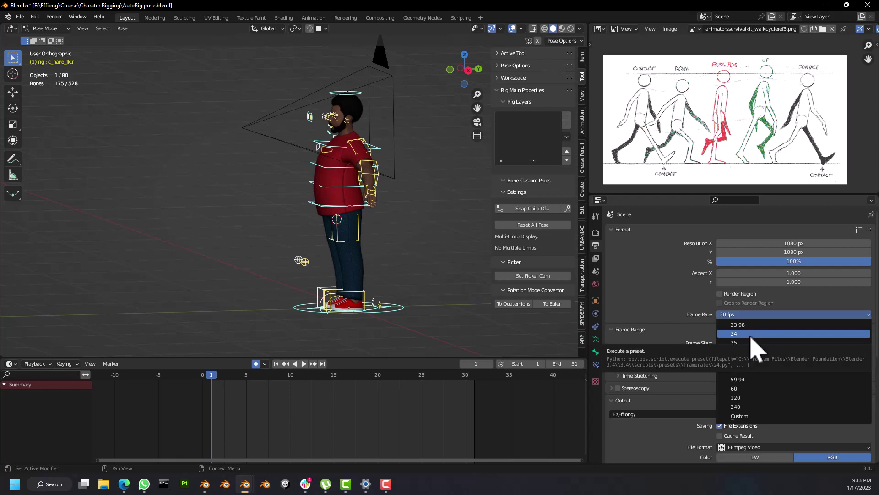
Step: Play the empty animation briefly, stop it and return to the first frame
key("space")
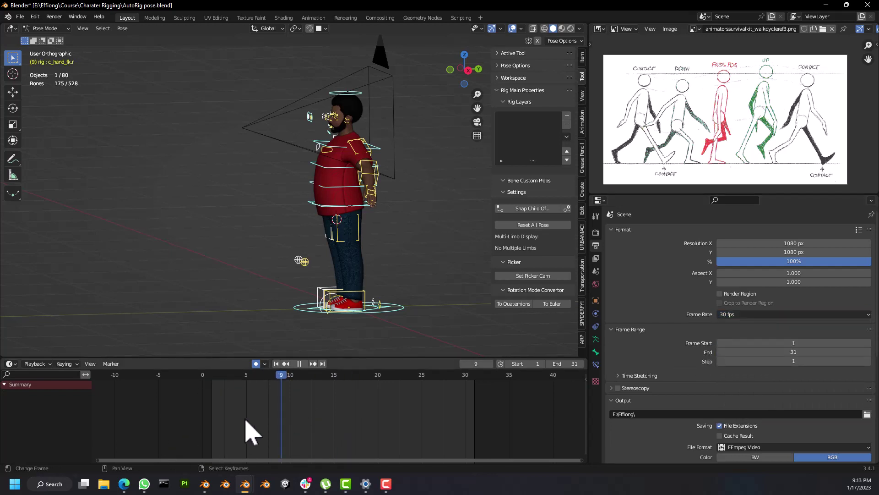
key("space")
left_click(276, 363)
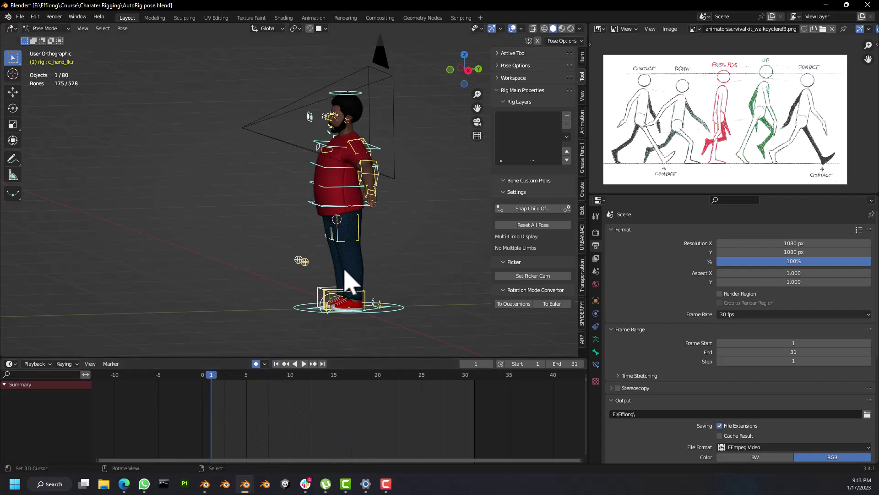
Step: Switch the viewport to the left orthographic view so the character faces the same direction as the walk cycle reference
key("KP_3")
middle_click_drag(330, 275, 400, 280, "shift")
key("KP_3")
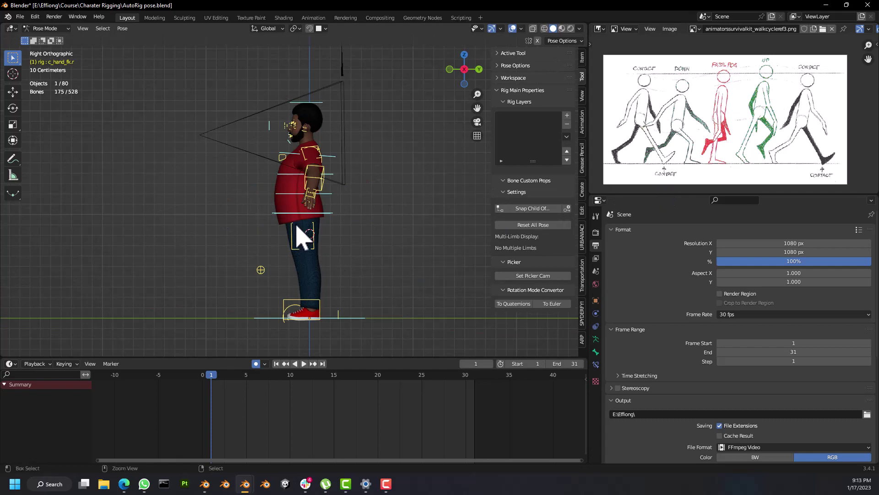
key("ctrl+KP_3")
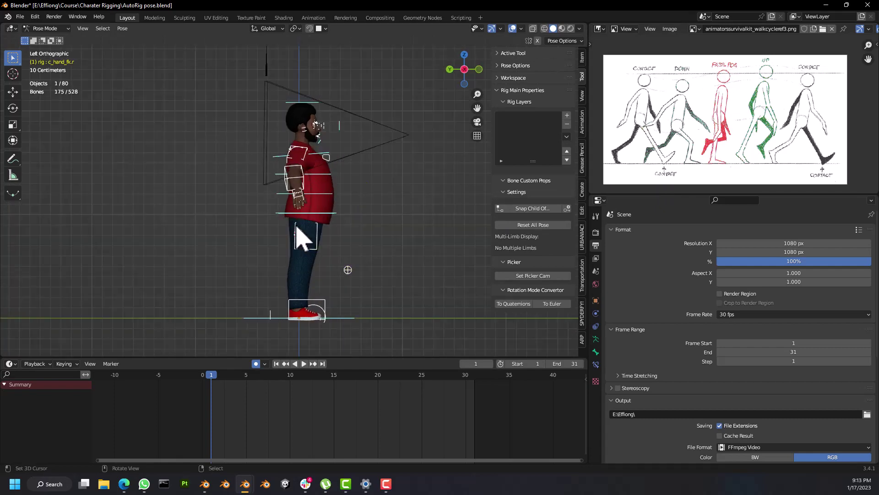
key("KP_3")
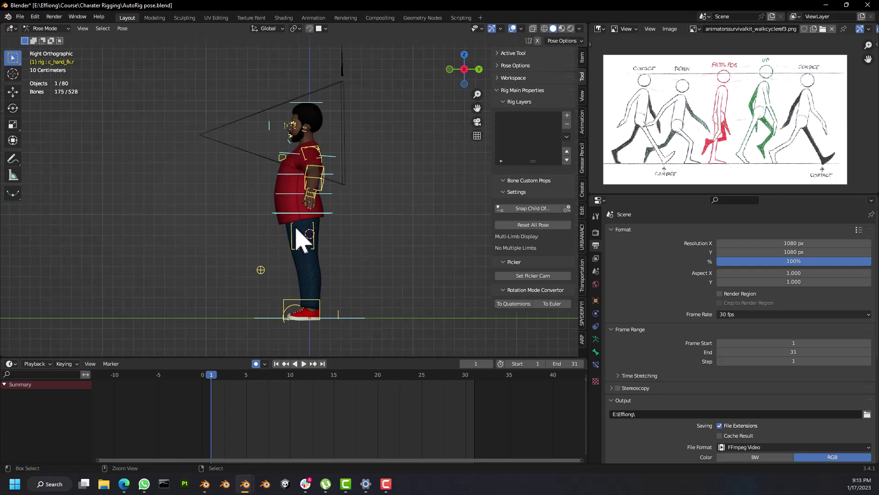
key("ctrl+KP_3")
middle_click_drag(318, 207, 215, 227, "shift")
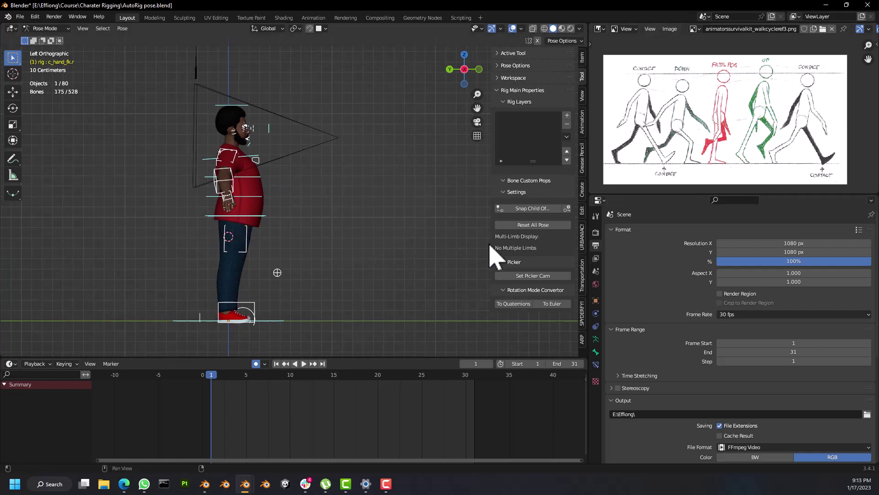
Step: Examine the IK-FK settings of the right foot control and the right upper arm control
left_click(250, 309)
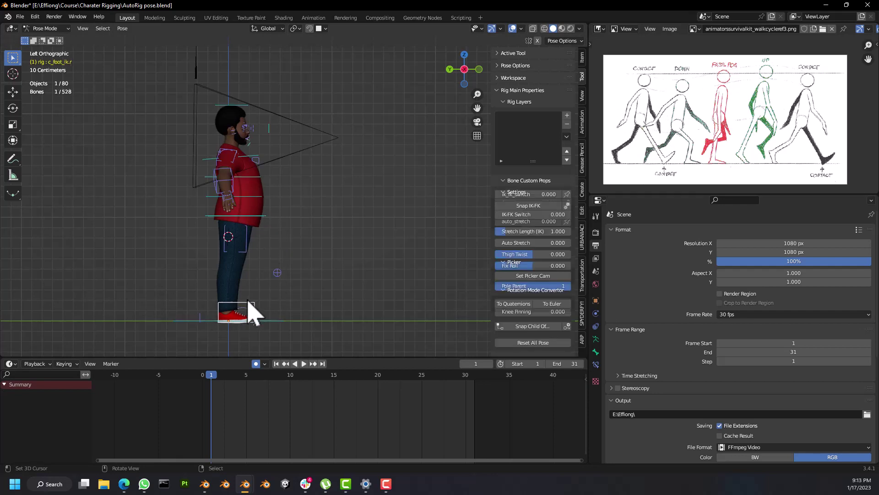
middle_click_drag(248, 308, 229, 318)
scroll(229, 318, "down", 4)
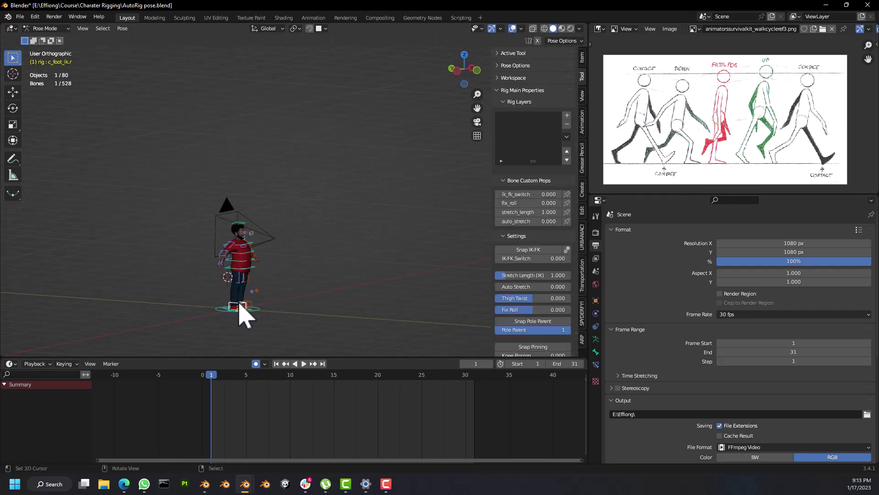
scroll(245, 264, "up", 4)
middle_click_drag(257, 270, 229, 198)
scroll(245, 188, "up", 2)
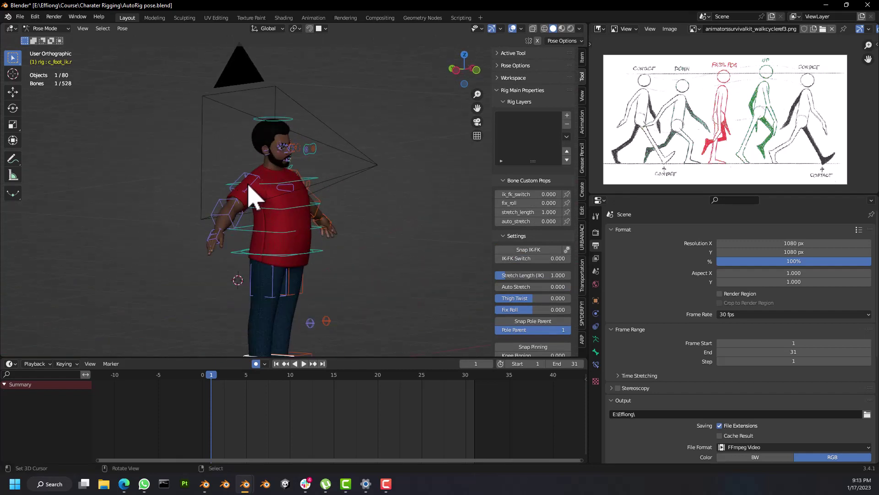
left_click(251, 194)
left_click(246, 197)
middle_click_drag(246, 216, 221, 224)
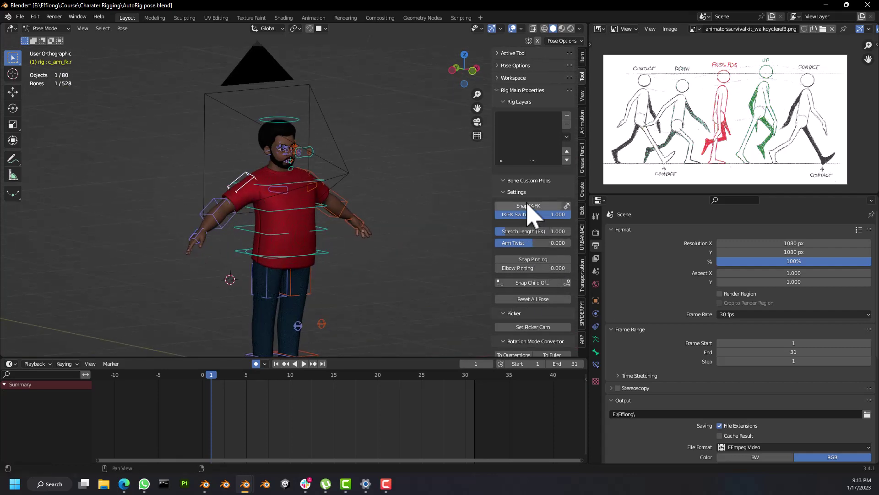
Step: Snap the right arm to IK from its hand control, try moving the hand, and snap the arm back to FK
left_click(202, 232)
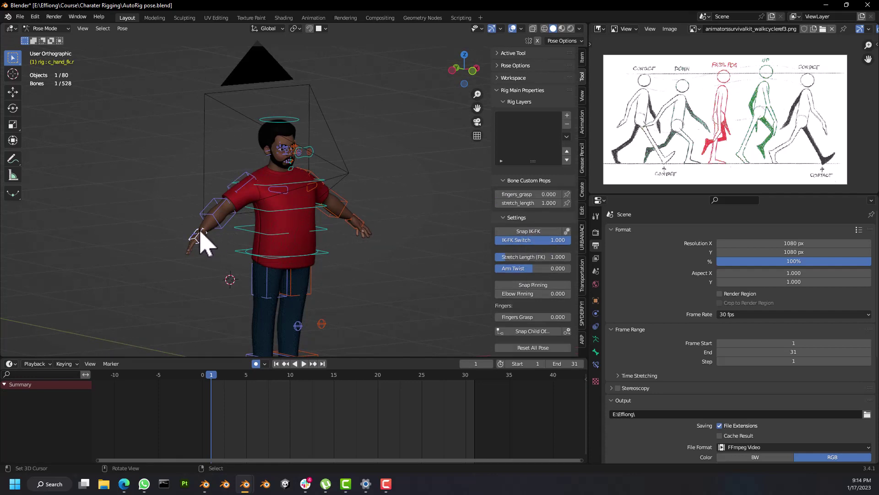
scroll(201, 233, "up", 4)
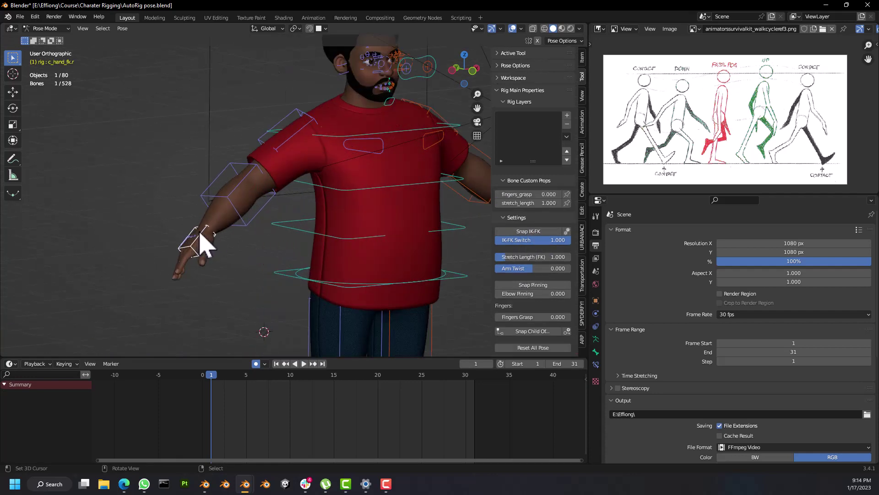
left_click(531, 231)
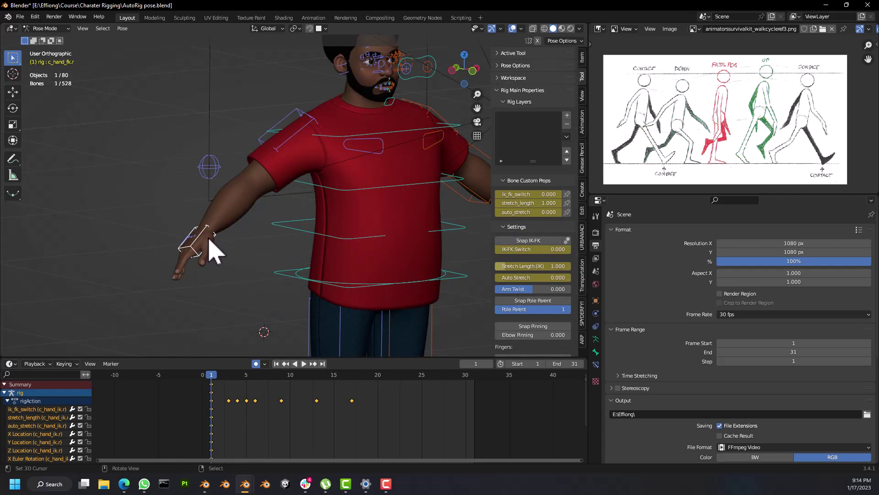
key("g")
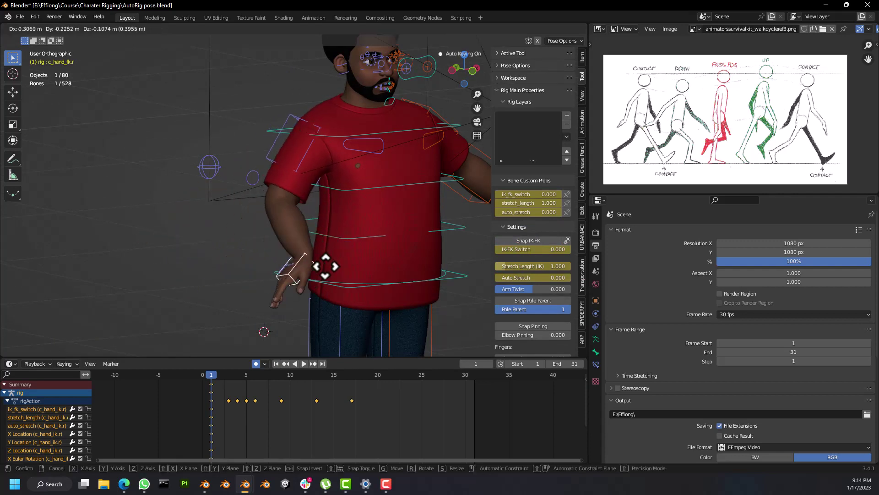
right_click(326, 266)
left_click(531, 240)
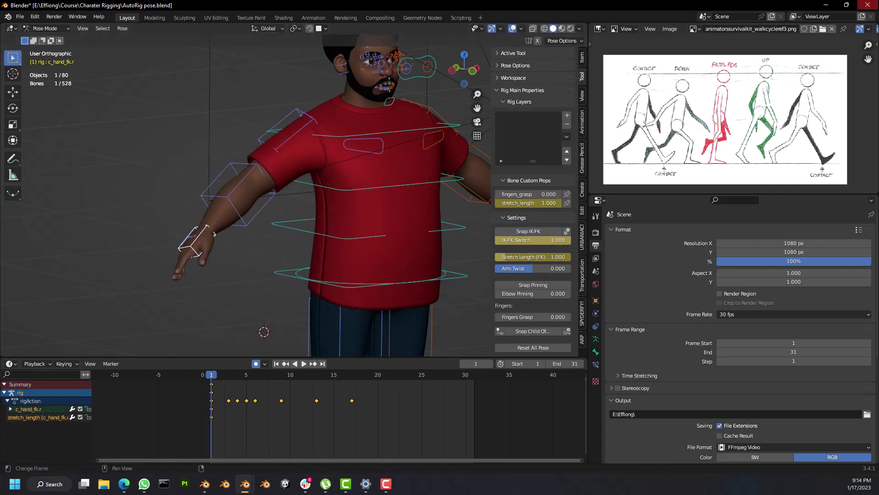
Step: Select the right upper arm FK control and examine the arm and leg controls from the front and side
left_click(313, 118)
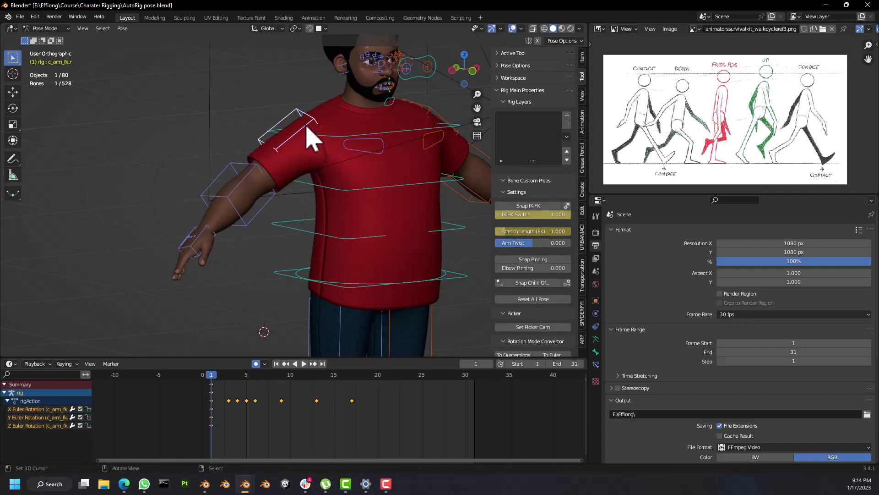
scroll(314, 147, "up", 4)
scroll(315, 147, "down", 4)
scroll(314, 138, "down", 1)
middle_click_drag(372, 137, 348, 137)
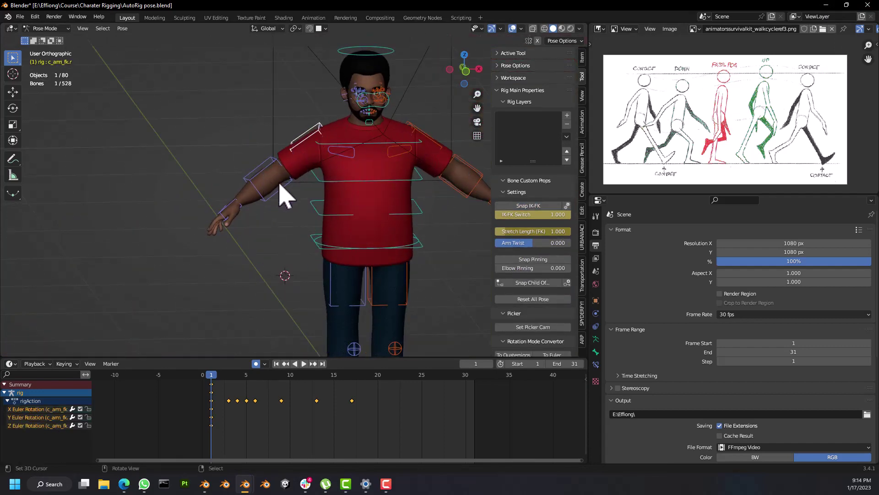
middle_click_drag(353, 183, 264, 156, "shift")
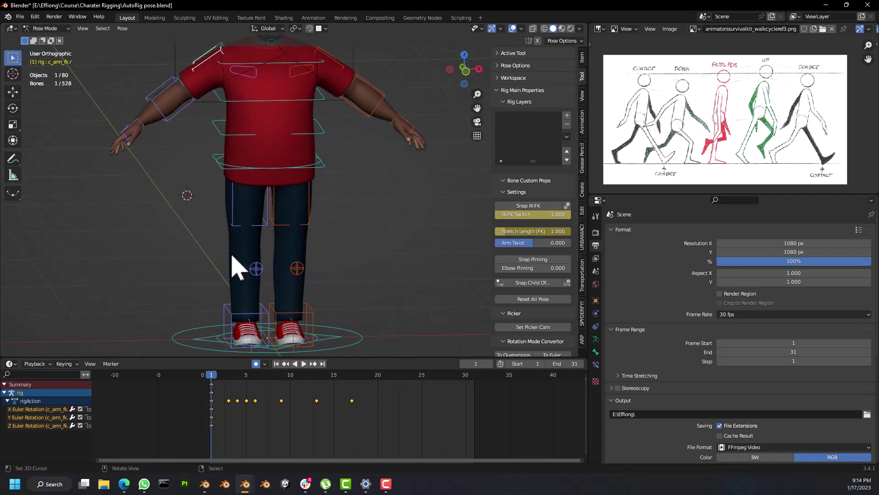
middle_click_drag(236, 261, 310, 265)
scroll(289, 263, "up", 3)
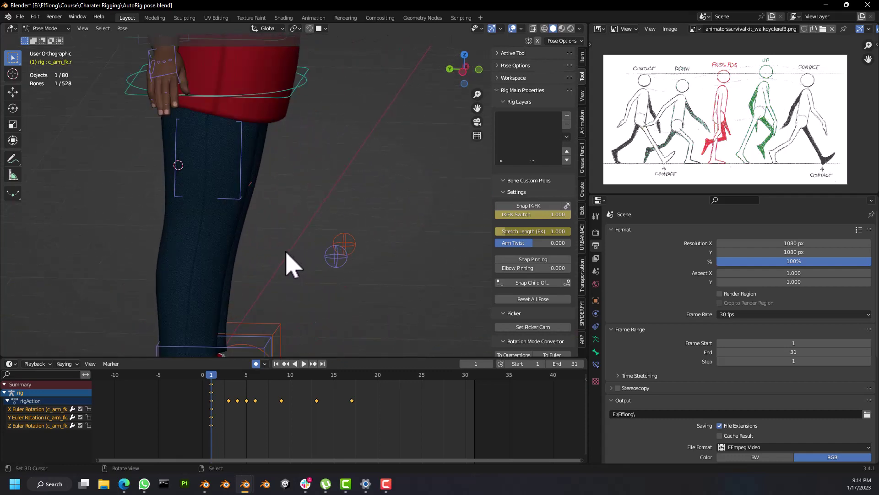
scroll(290, 259, "down", 6)
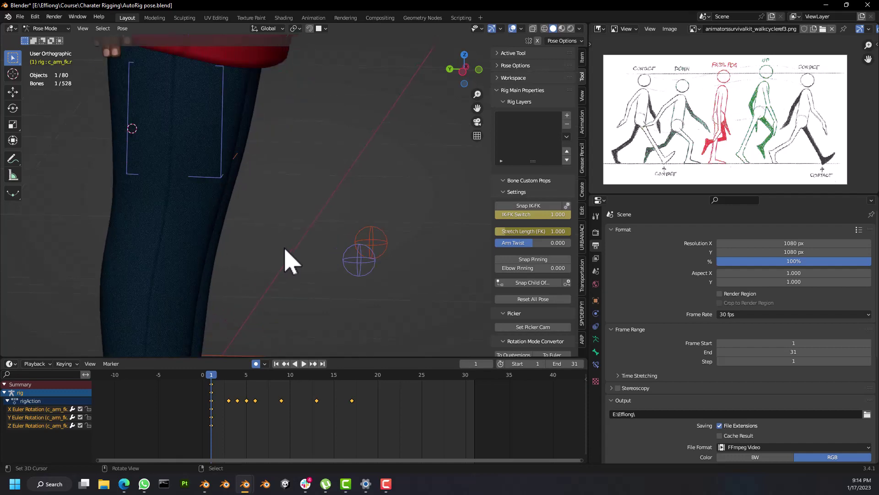
middle_click_drag(290, 251, 207, 210)
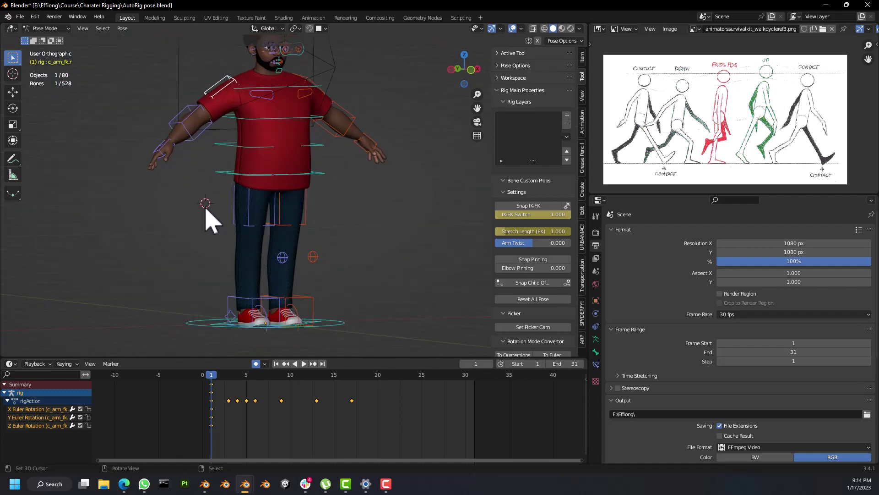
middle_click_drag(206, 208, 184, 174)
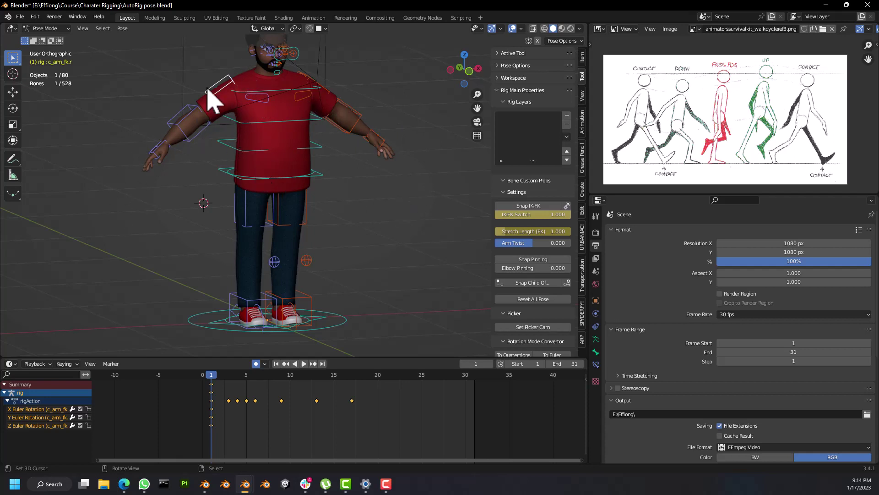
Step: Try moving the root master control while the right arm is in FK
left_click(323, 190)
key("g")
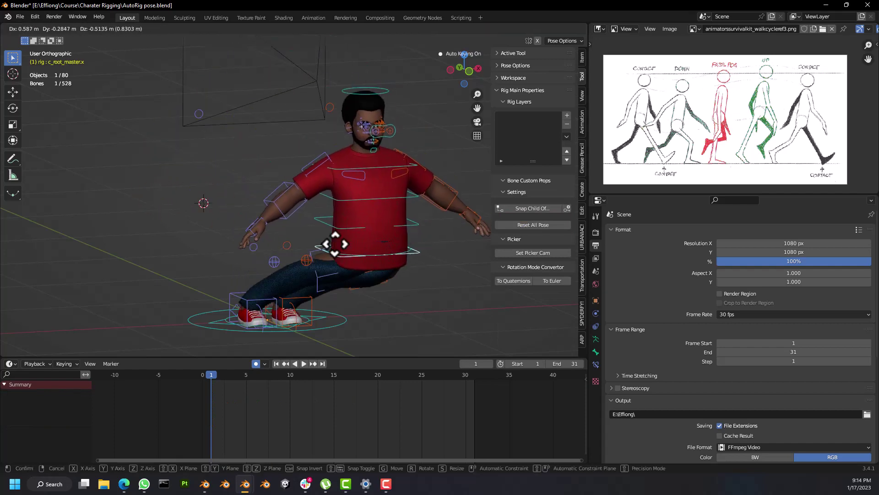
right_click(314, 196)
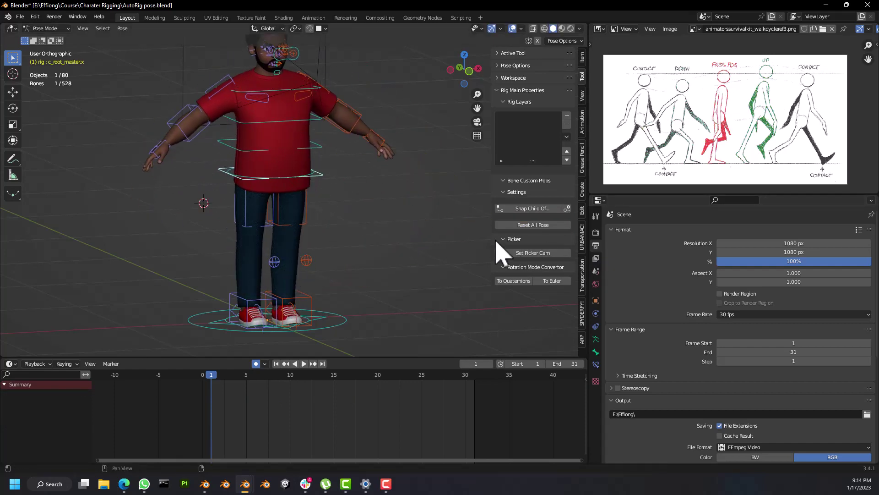
Step: Snap the right arm to IK, try moving the root master control, and snap the arm back to FK
left_click(166, 149)
left_click(528, 231)
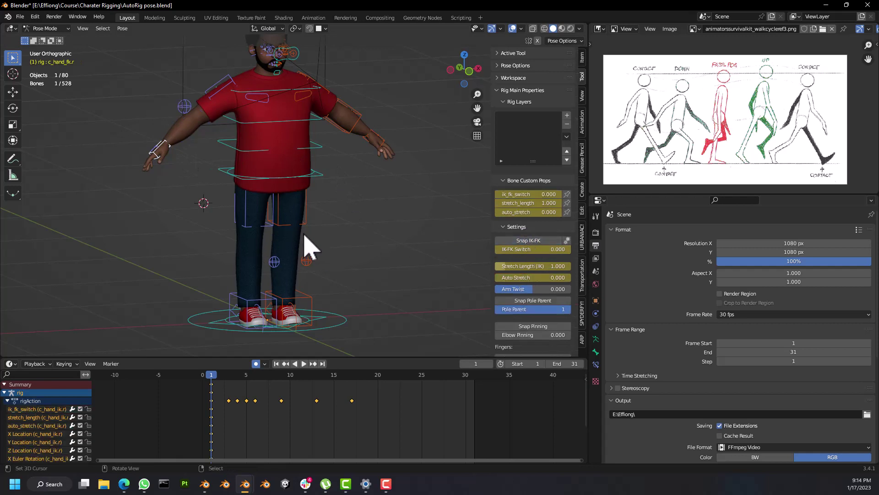
left_click(323, 188)
key("g")
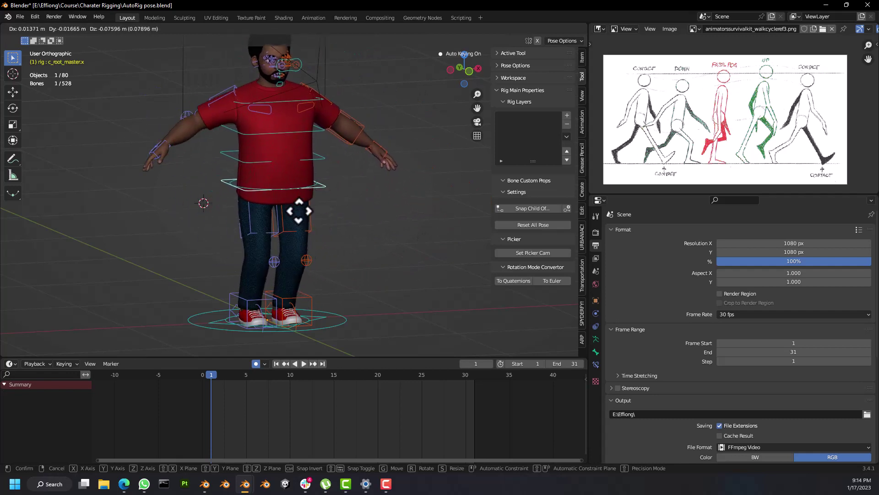
key("Escape")
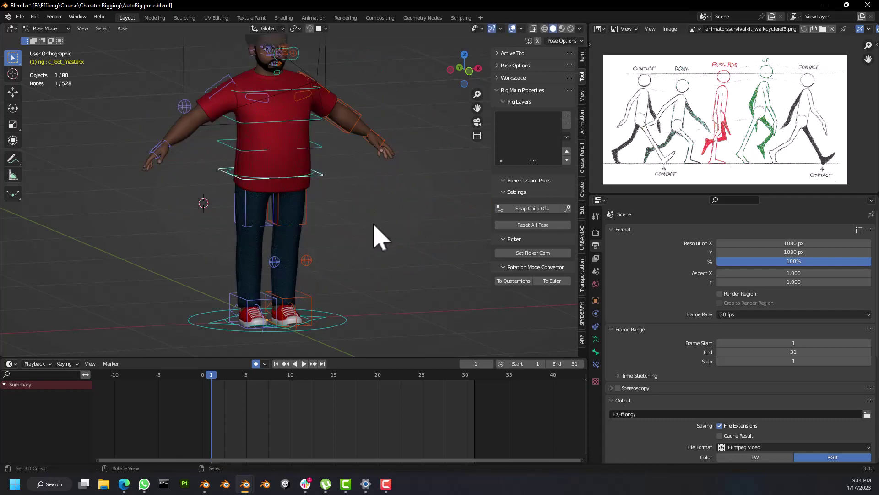
left_click(169, 147)
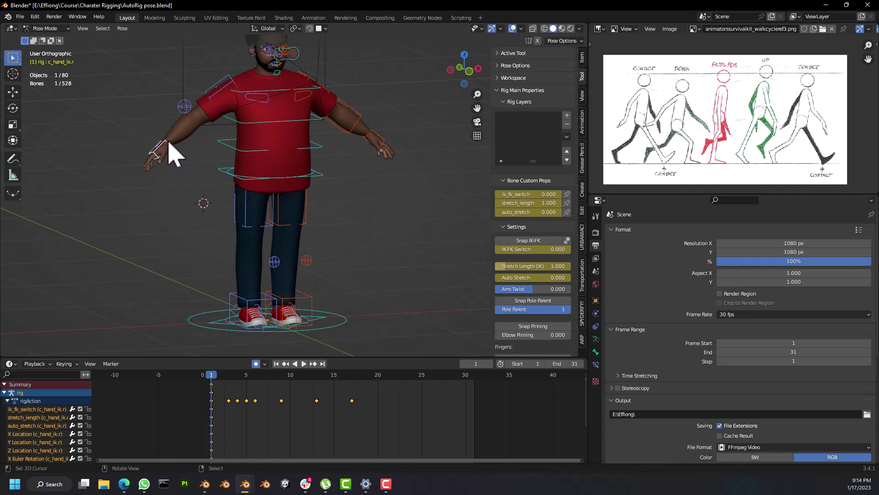
left_click(532, 241)
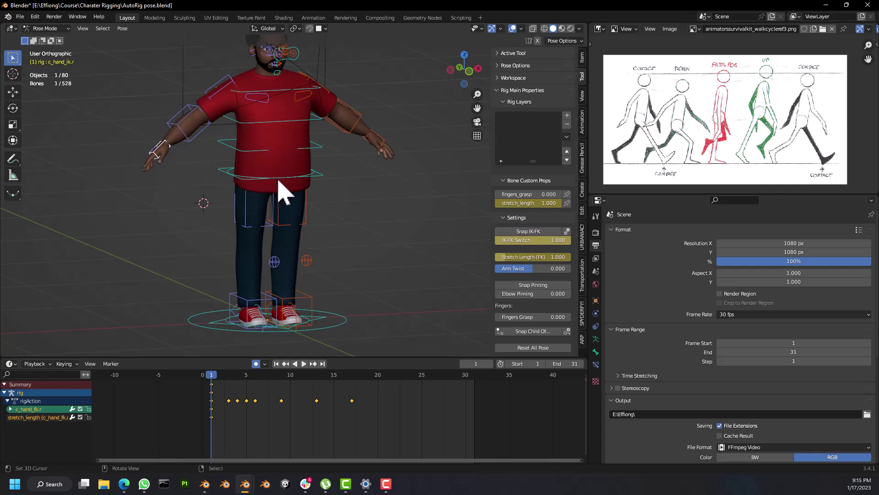
Step: Select all of the rig's controls and show the character in the left orthographic view
mouse_move(279, 177)
middle_mouse_down()
mouse_move(269, 196)
mouse_move(269, 185)
mouse_move(278, 193)
middle_mouse_up()
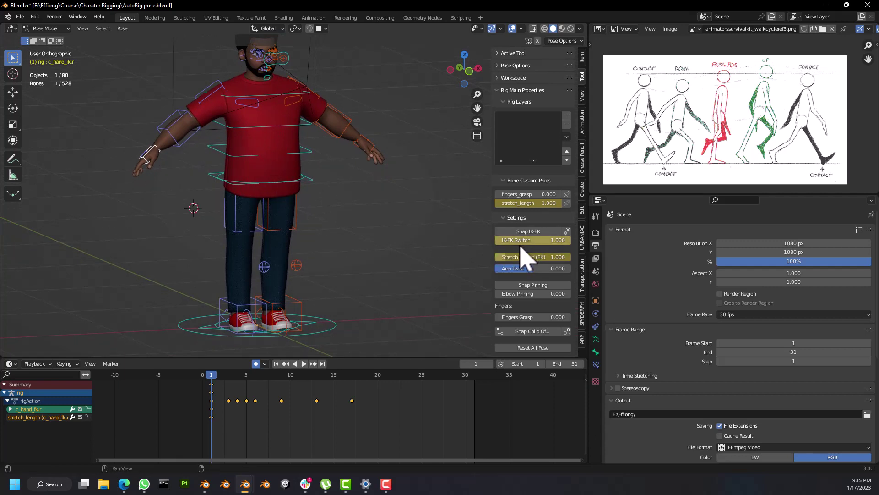
scroll(247, 197, "down", 1)
middle_click_drag(247, 196, 268, 169)
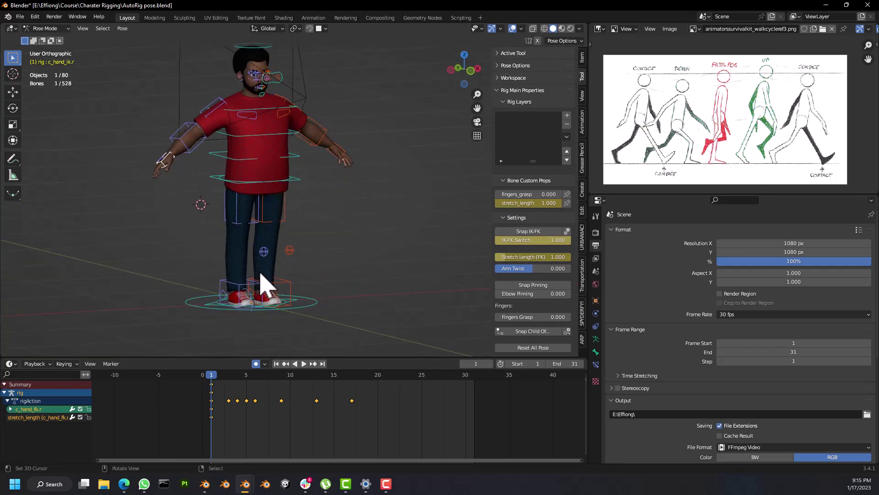
key("a")
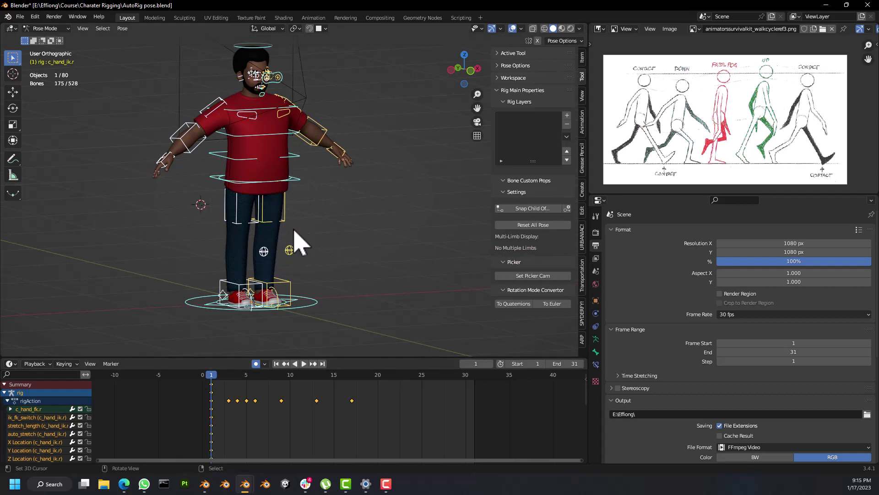
key("KP_3")
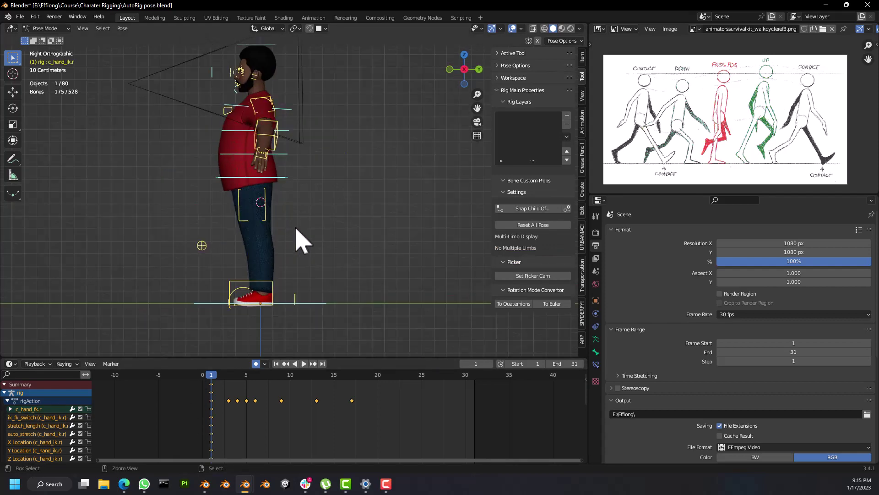
key("ctrl+KP_3")
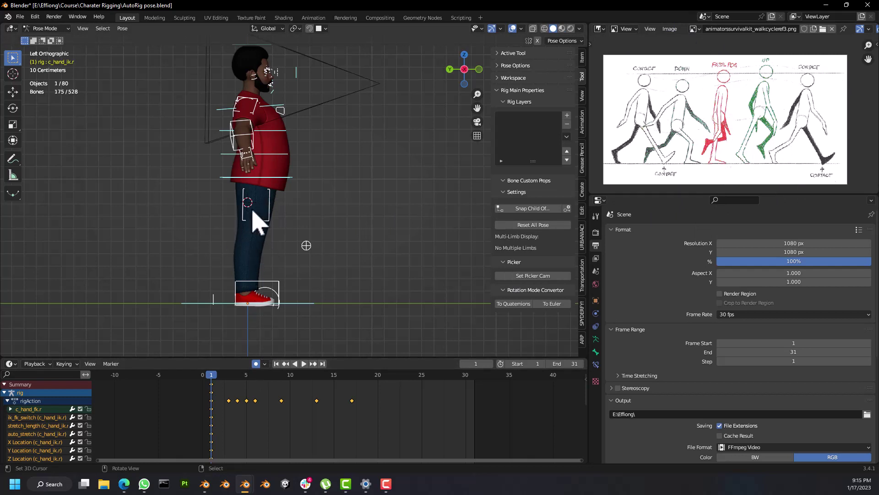
Step: Review the available keying sets and keep Whole Character as the active one
left_click(62, 364)
left_click(64, 315)
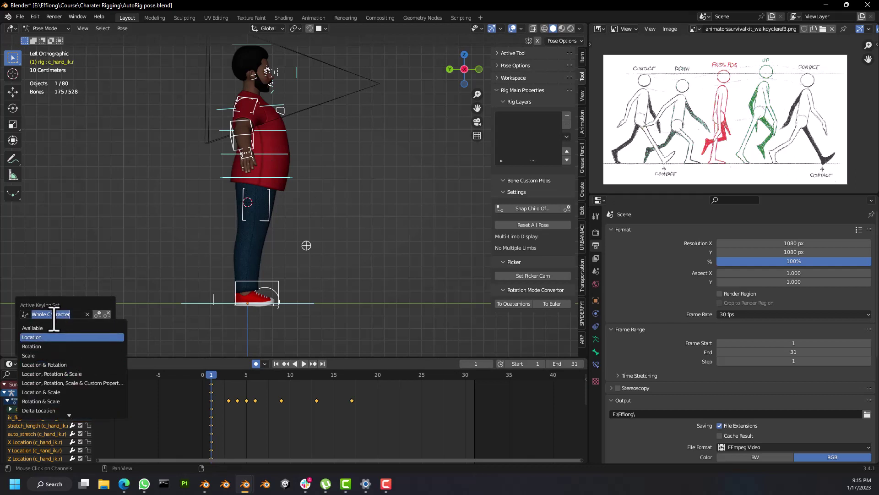
scroll(55, 404, "down", 7)
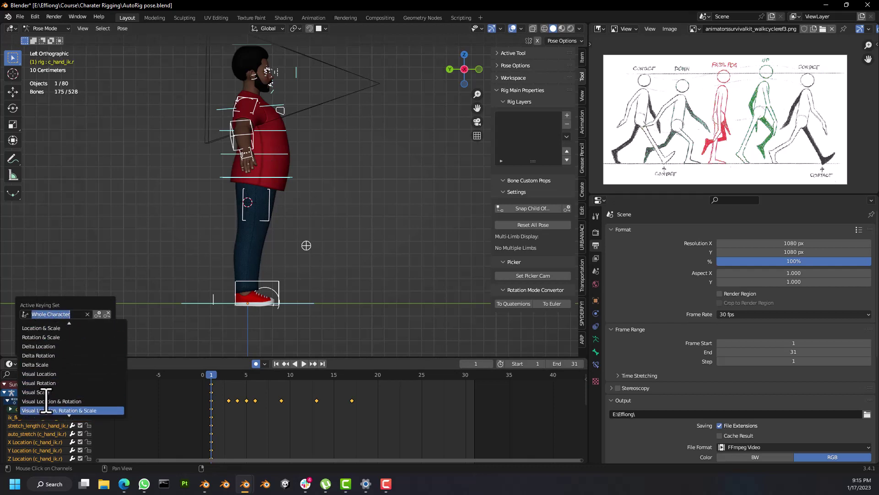
scroll(55, 403, "down", 6)
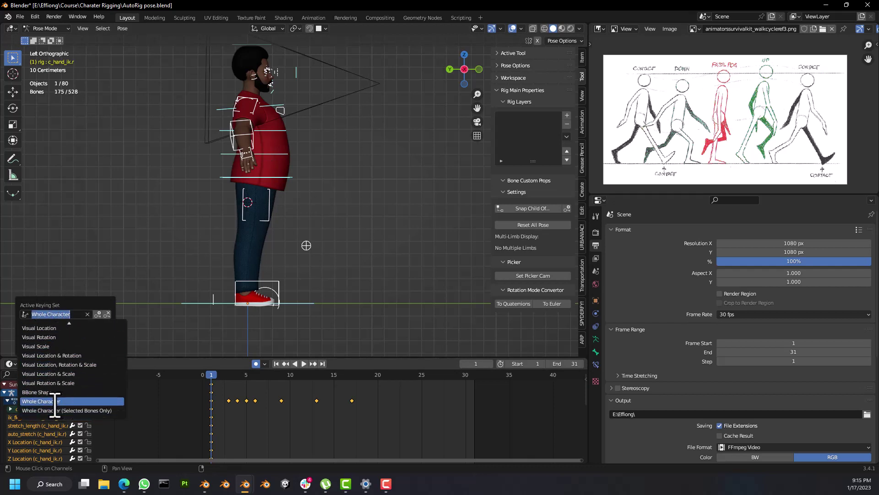
key("Escape")
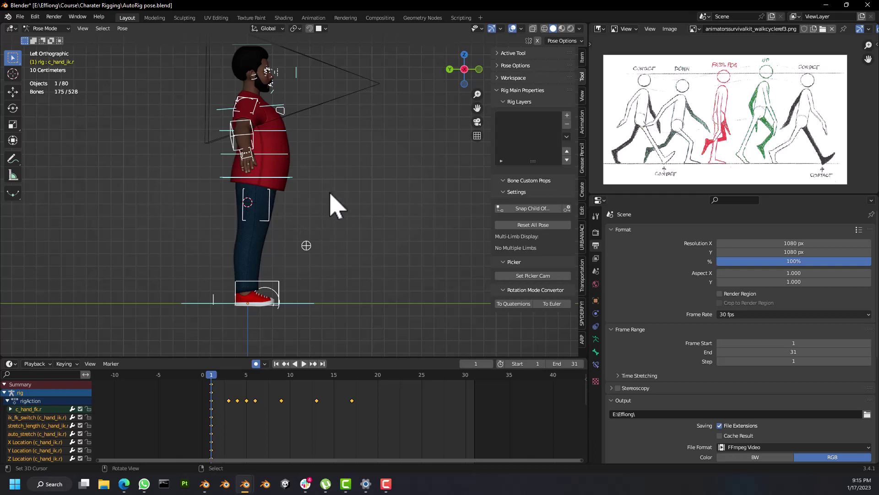
Step: Insert a Whole Character keyframe for all controls at frame 1 and return to the left orthographic view
key("i")
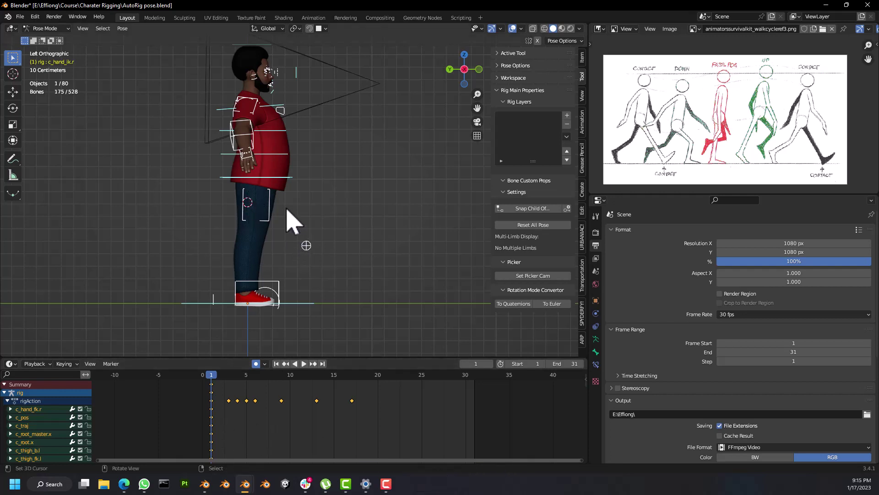
middle_click_drag(289, 211, 221, 220)
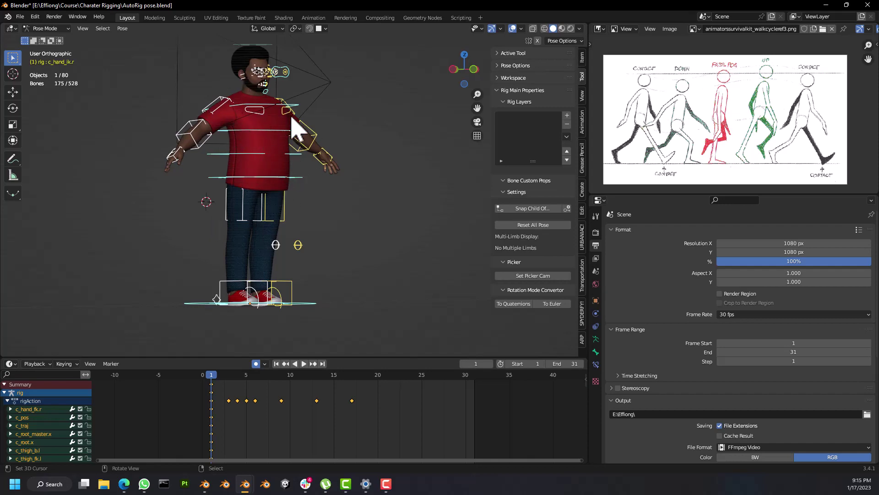
middle_click_drag(293, 124, 304, 171)
key("ctrl+KP_3")
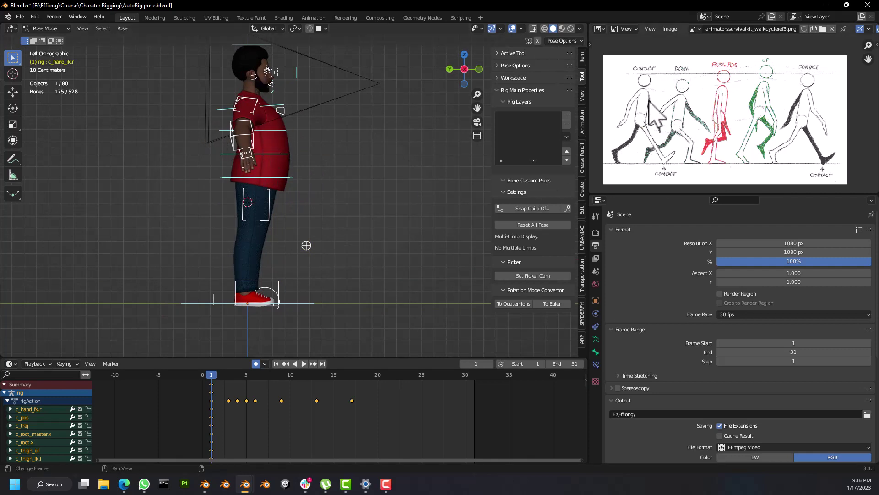
Step: Move the right foot IK control forward and slightly up, and slide the left foot IK control backward along Y
left_click(253, 292)
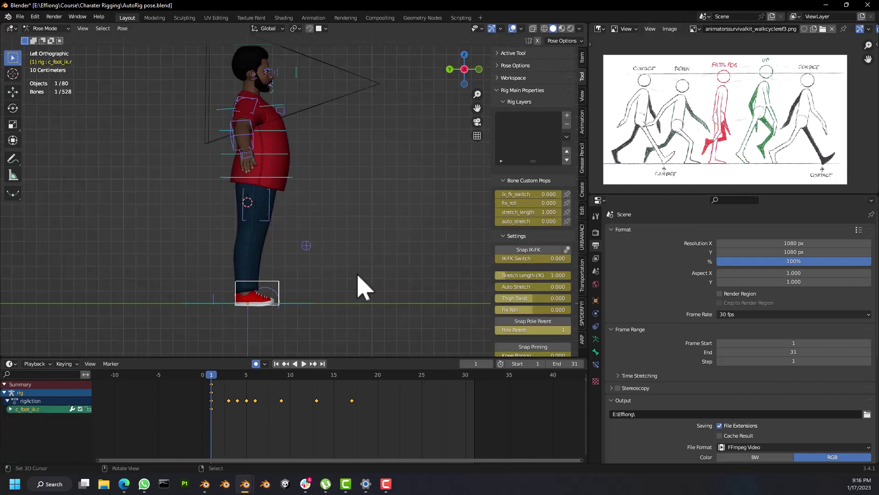
key("g")
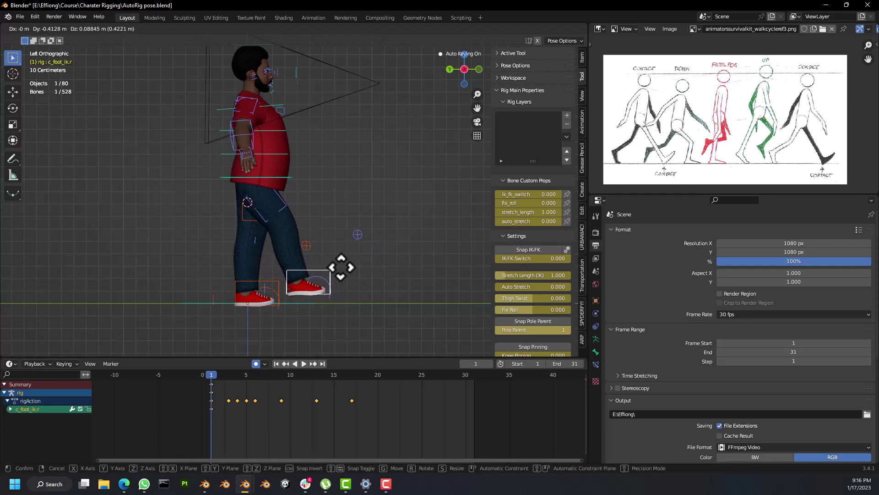
left_click(351, 265)
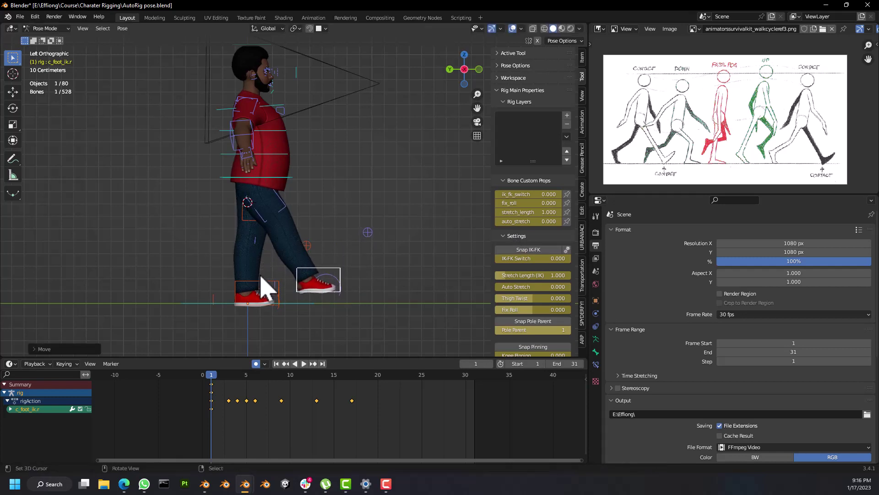
left_click(268, 288)
key("g")
key("y")
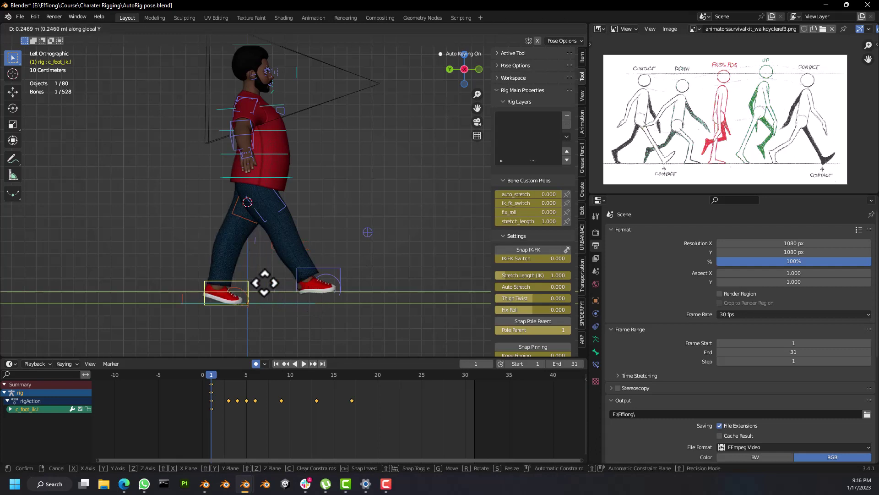
left_click(269, 281)
Step: Lower the root master control by about 0.04 m in the left orthographic view to bend the knees slightly
left_click(297, 181)
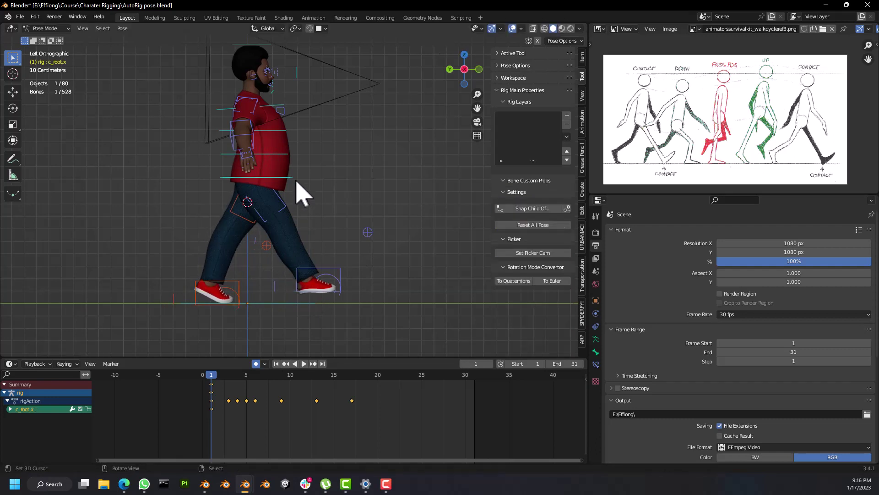
middle_click_drag(297, 182, 277, 190)
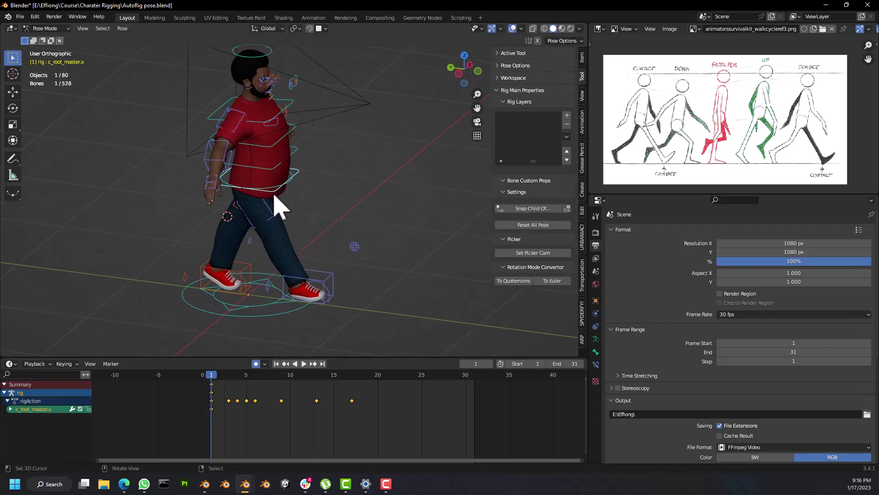
key("ctrl+KP_3")
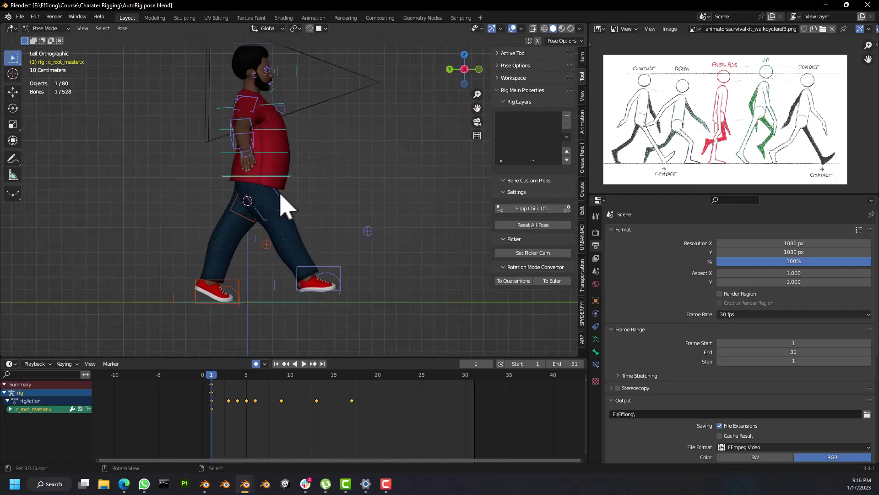
key("g")
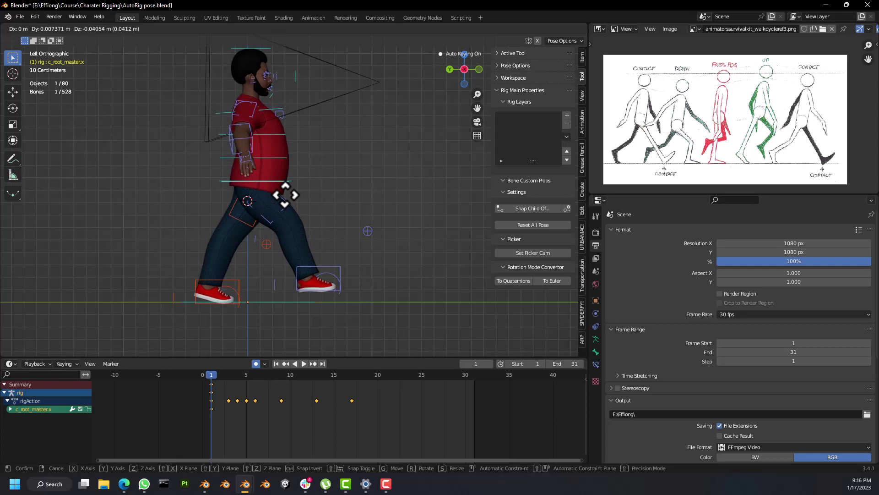
left_click(285, 195)
Step: Bring the right foot IK control back slightly and down to the ground, and select the right foot roll control
left_click(335, 263)
key("g")
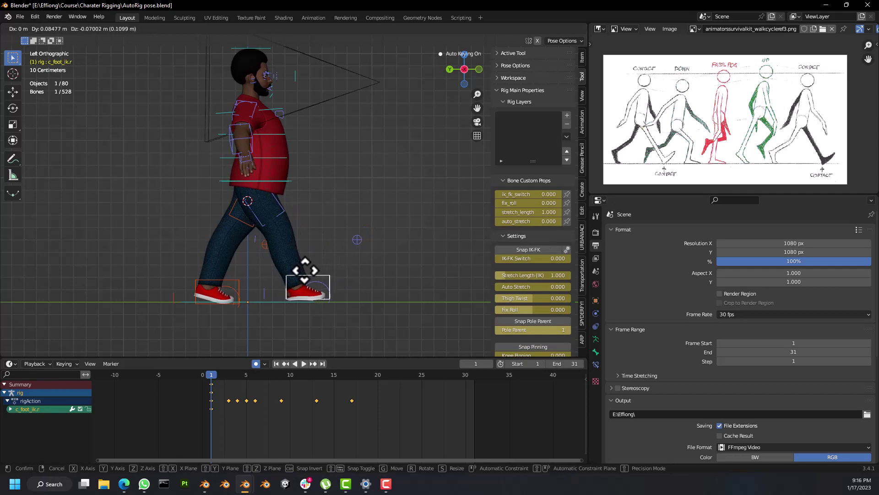
left_click(308, 271)
left_click(267, 296)
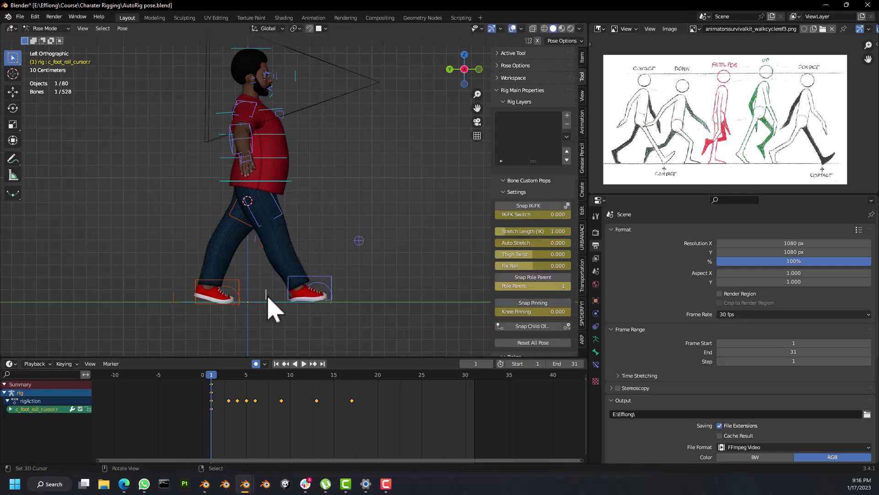
key("r")
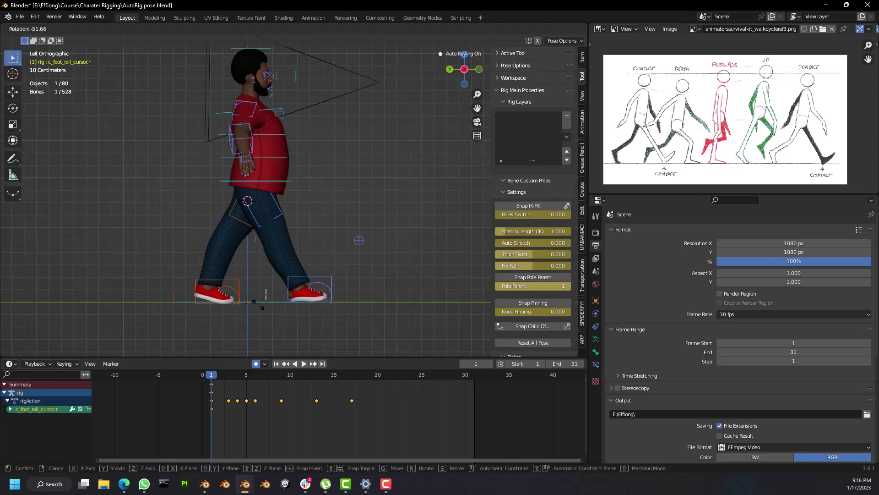
right_click(261, 292)
mouse_move(262, 292)
middle_mouse_down()
mouse_move(287, 308)
mouse_move(272, 294)
middle_mouse_up()
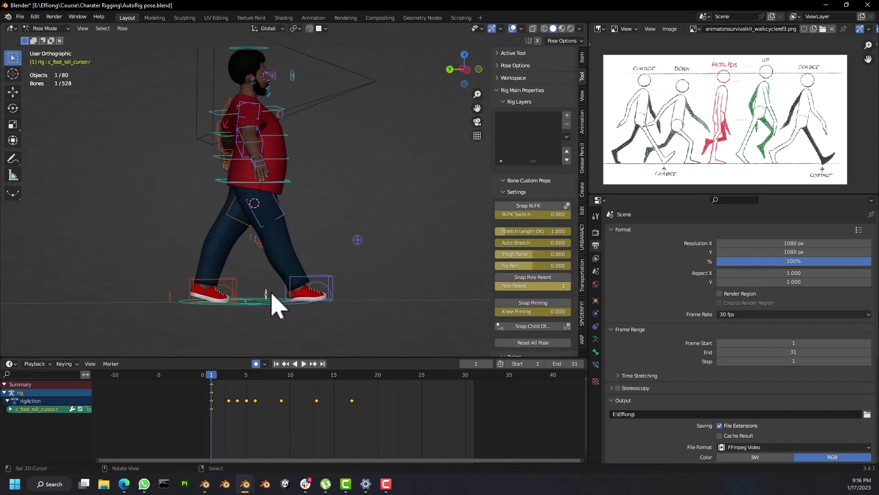
key("g")
right_click(269, 304)
key("KP_3")
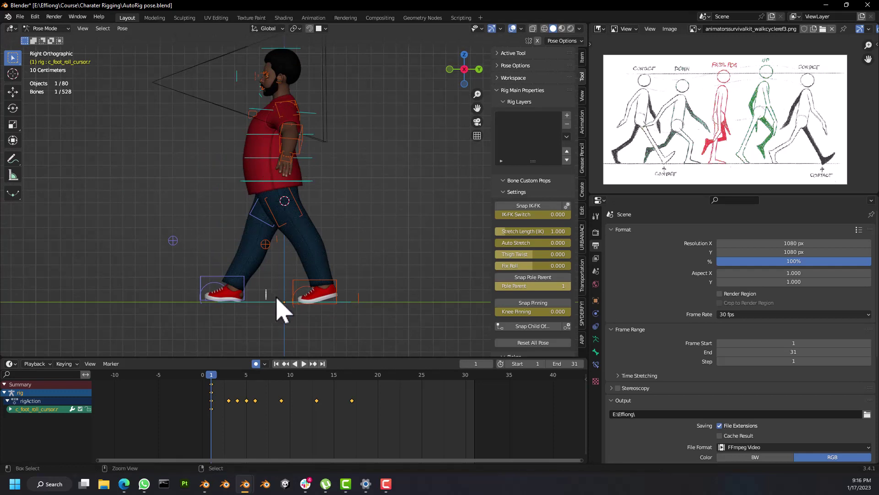
key("ctrl+KP_3")
Step: Move the right foot roll control down to lift the toes, and shift the right foot forward about 0.11 m
key("g")
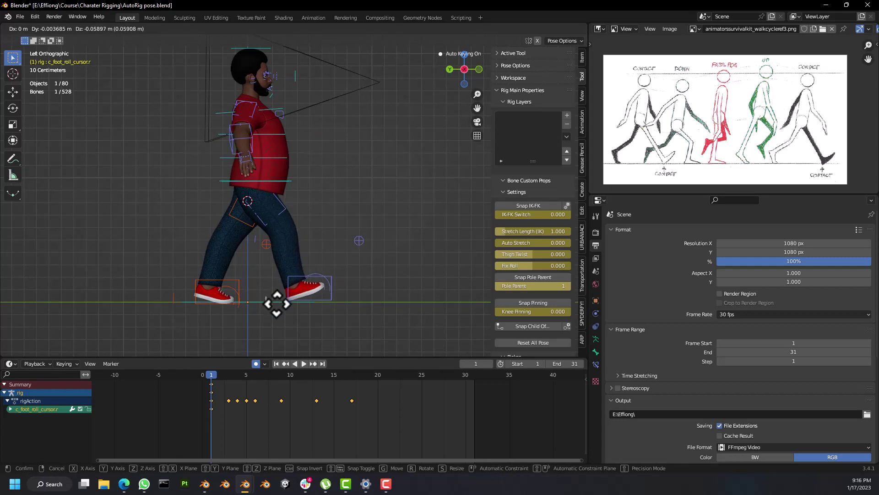
left_click(277, 306)
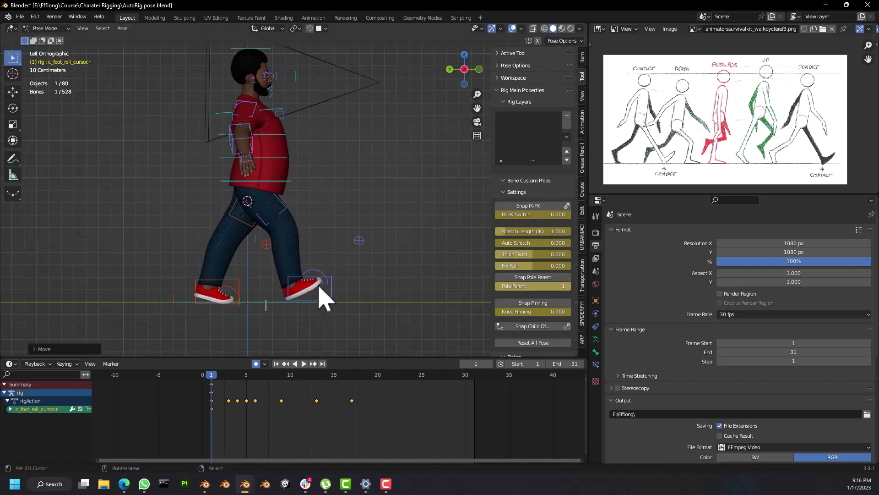
left_click(325, 287)
key("g")
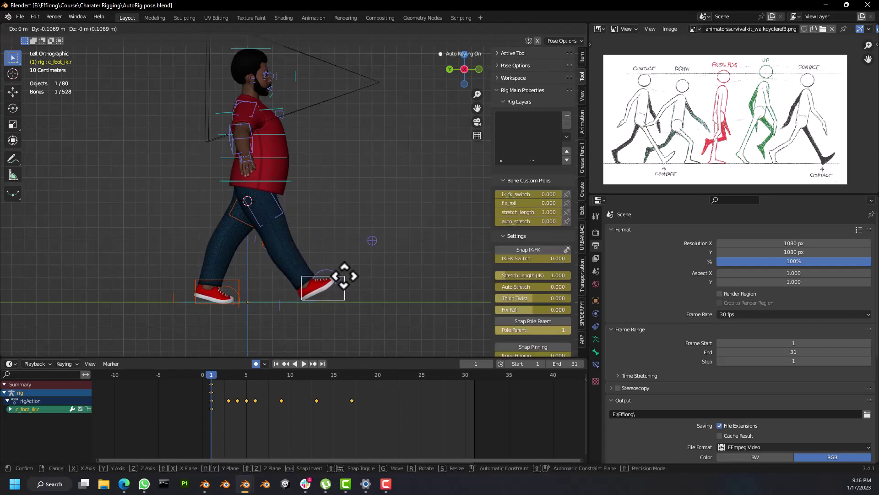
left_click(346, 276)
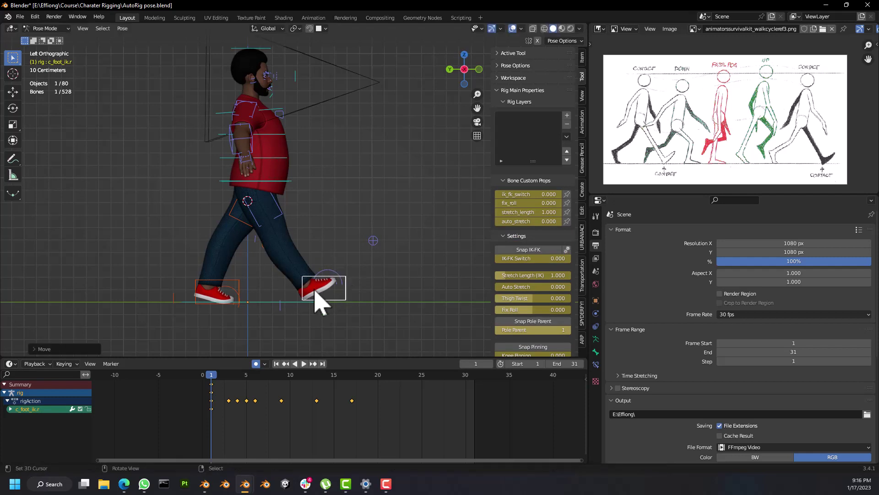
Step: Move the left foot roll control up to raise the heel, and slide the left foot back about 0.13 m along Y
left_click(174, 300)
key("g")
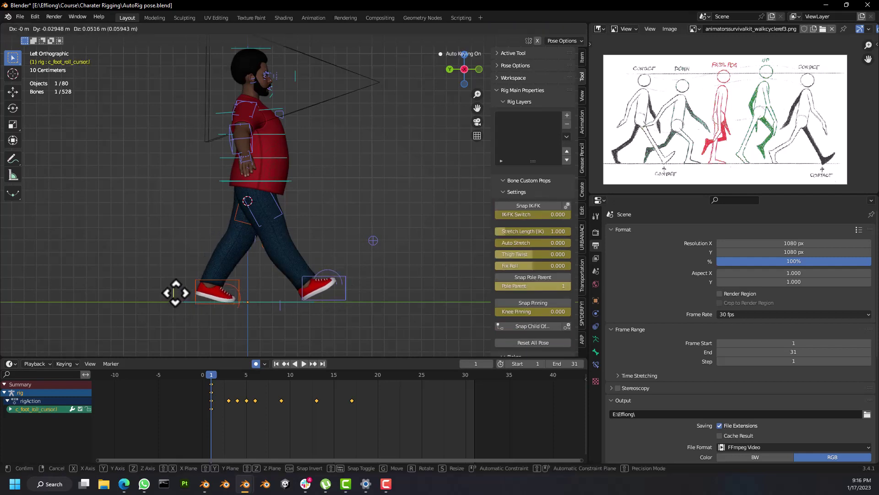
left_click(178, 287)
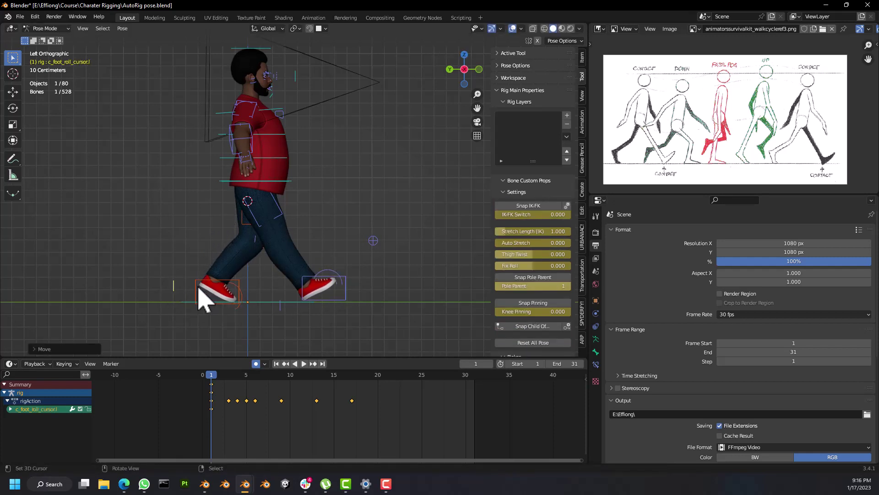
left_click(196, 288)
key("g")
key("y")
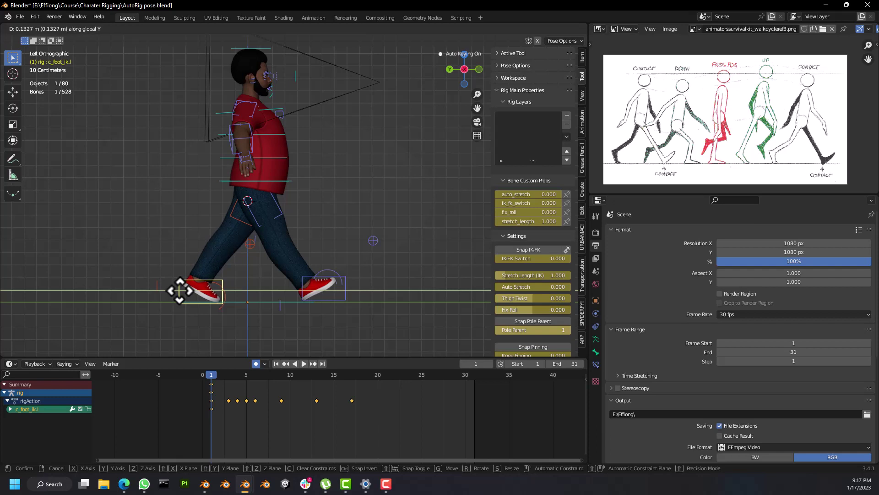
left_click(180, 293)
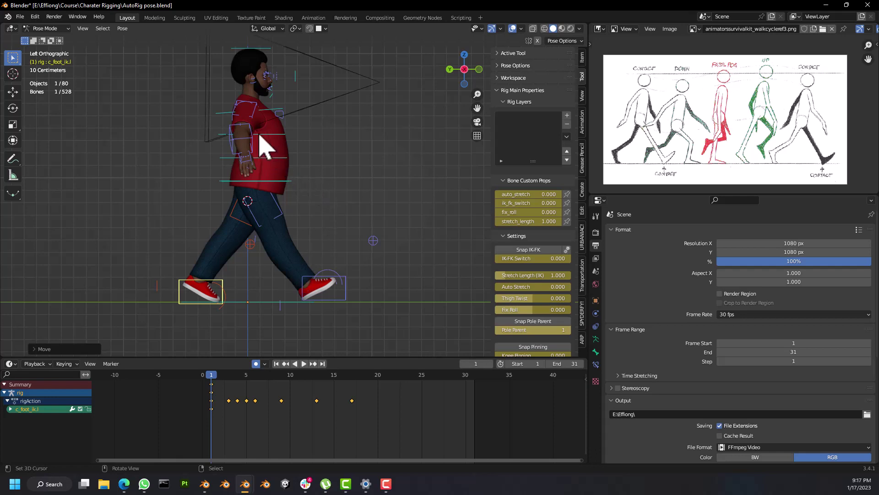
Step: Select the right upper arm's FK control and check the pose from the front and at an angle
left_click(261, 110)
middle_click_drag(261, 110, 220, 118)
left_click(223, 113)
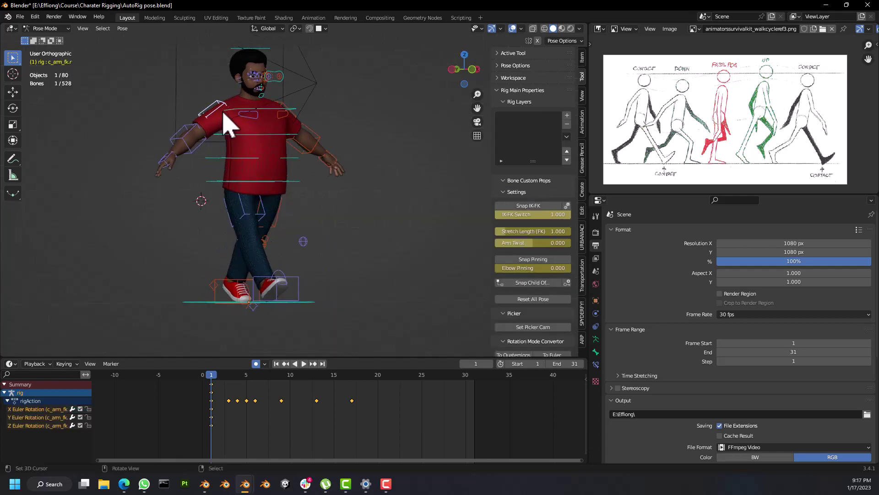
key("KP_1")
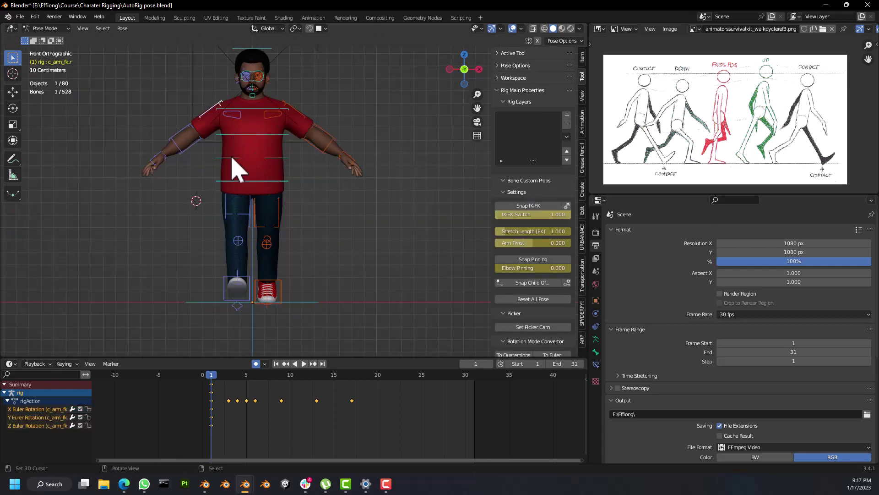
middle_click_drag(234, 170, 275, 159)
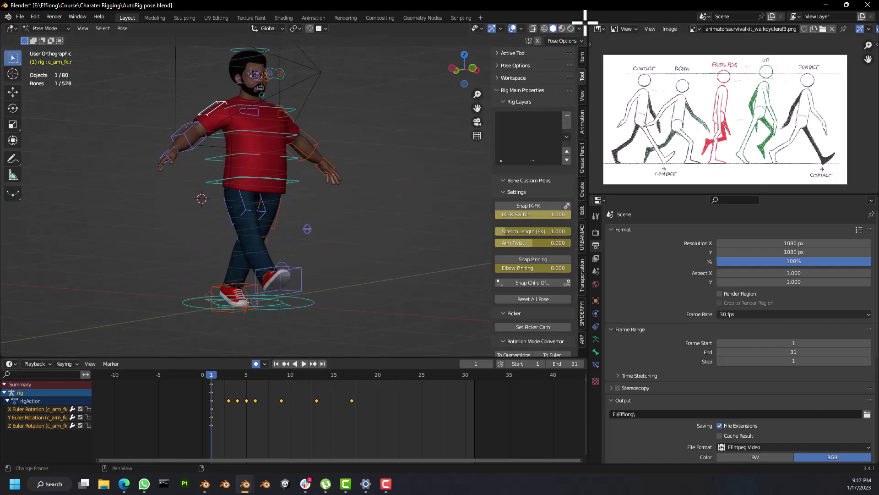
Step: Split the 3D viewport in two and set the narrow view to front orthographic with its sidebar and toolbar hidden
left_click_drag(587, 22, 212, 123)
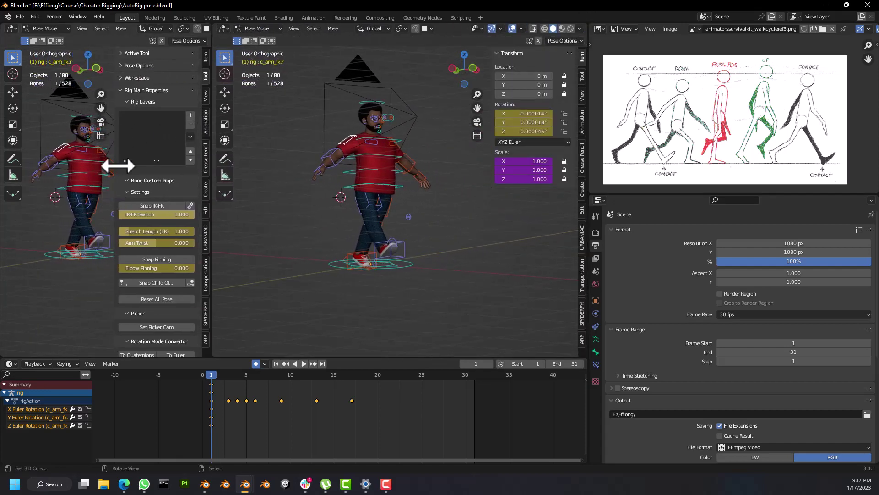
key("n")
key("t")
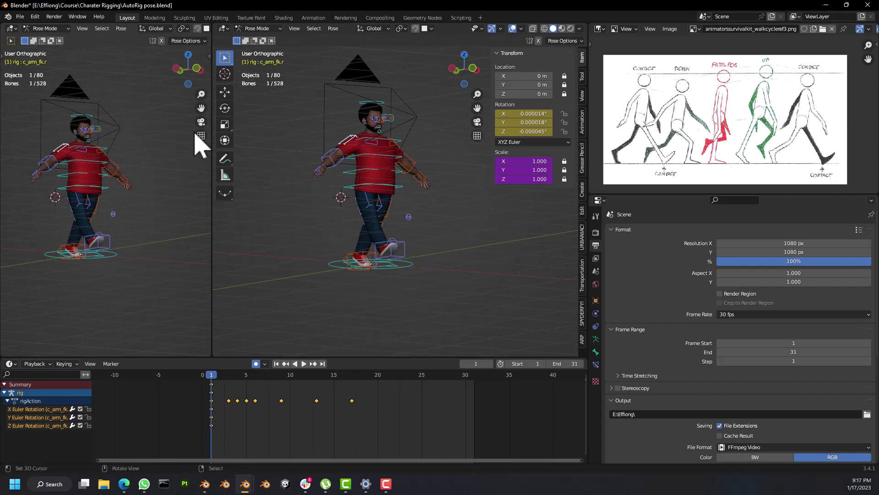
middle_click_drag(156, 177, 172, 204, "shift")
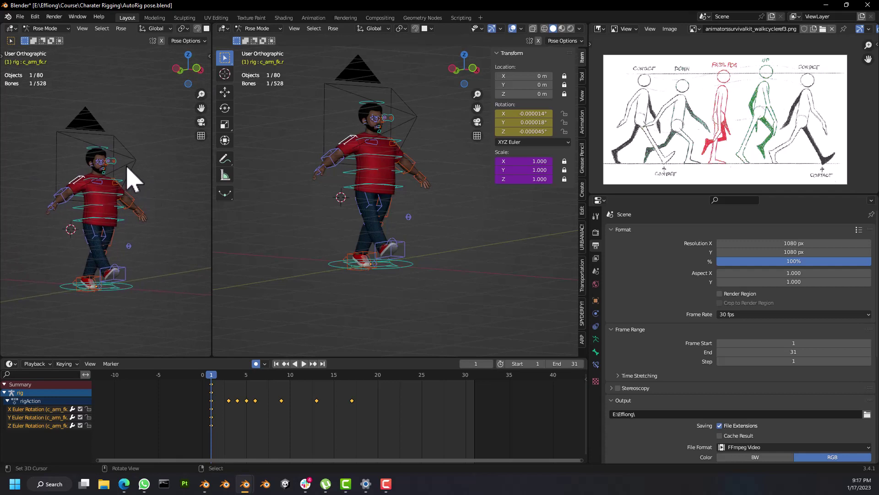
key("KP_1")
scroll(138, 213, "up", 4)
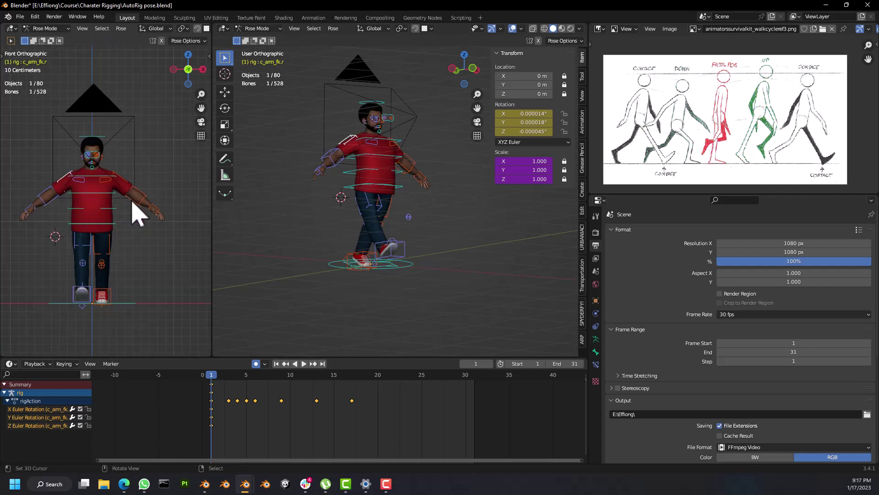
scroll(156, 205, "down", 1)
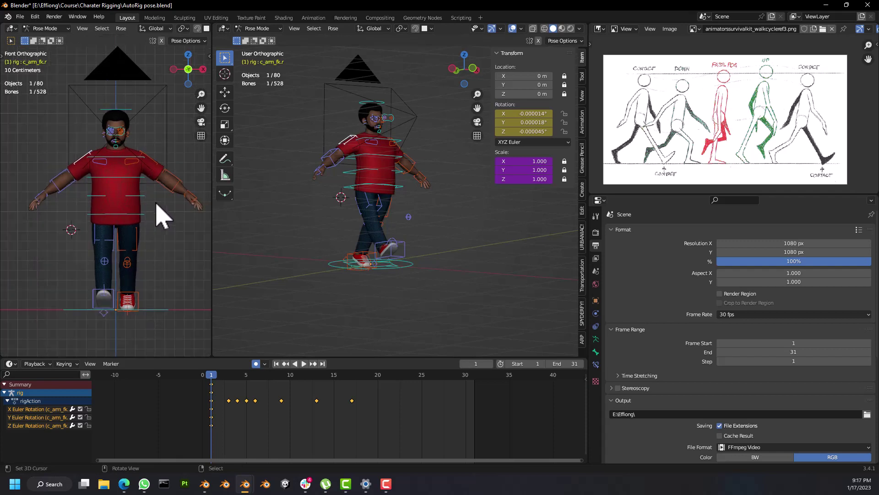
Step: Turn off the overlays in the narrow front-view viewport so it shows only the character
middle_click_drag(379, 187, 370, 209)
scroll(186, 31, "down", 4)
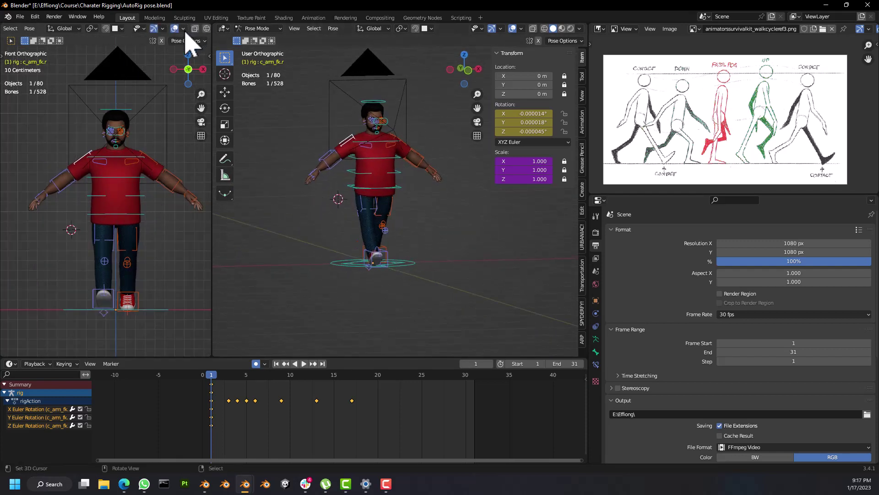
left_click(174, 29)
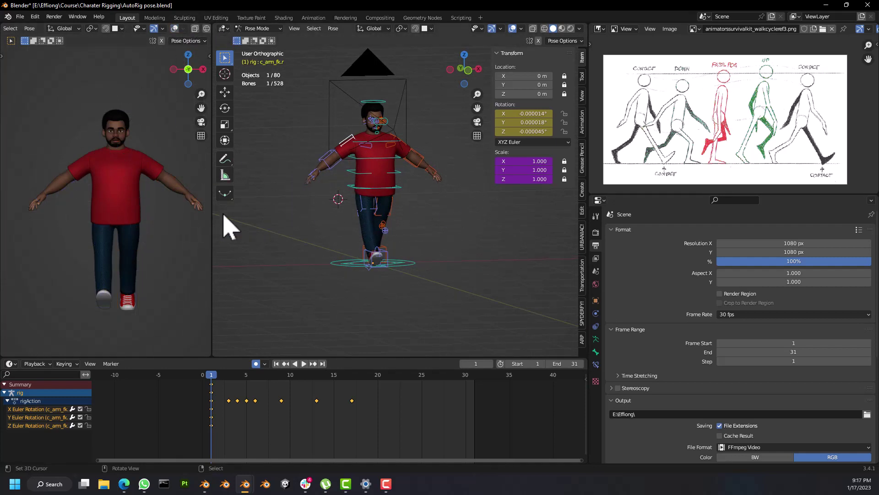
Step: Check the stride from the left side and frame the character in front orthographic view in the wide viewport
middle_click_drag(373, 252, 426, 238)
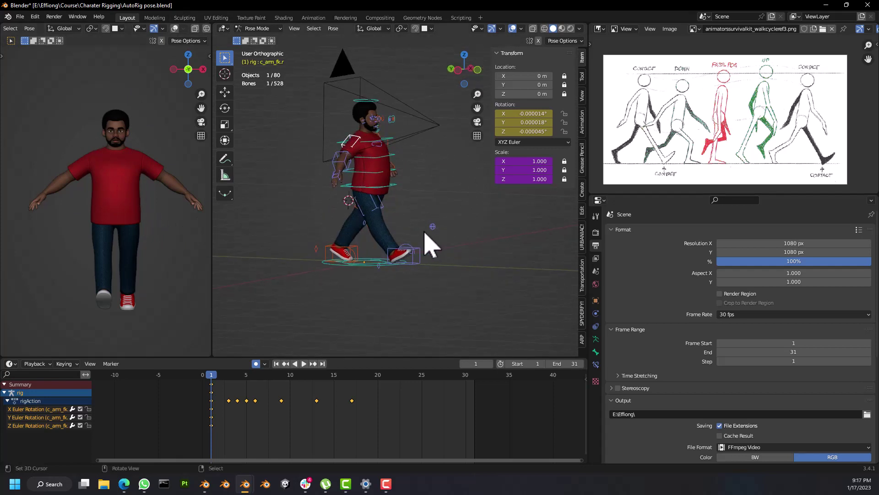
key("ctrl+KP_3")
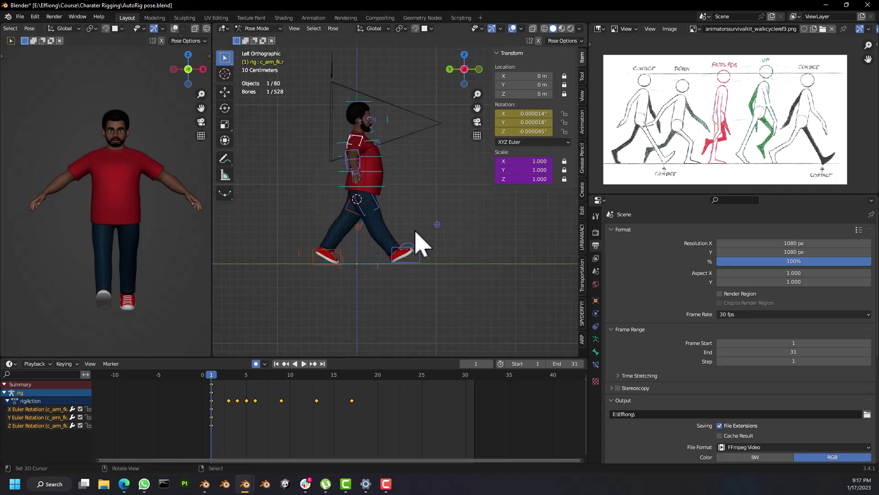
key("KP_1")
scroll(362, 133, "down", 3)
scroll(361, 139, "up", 5)
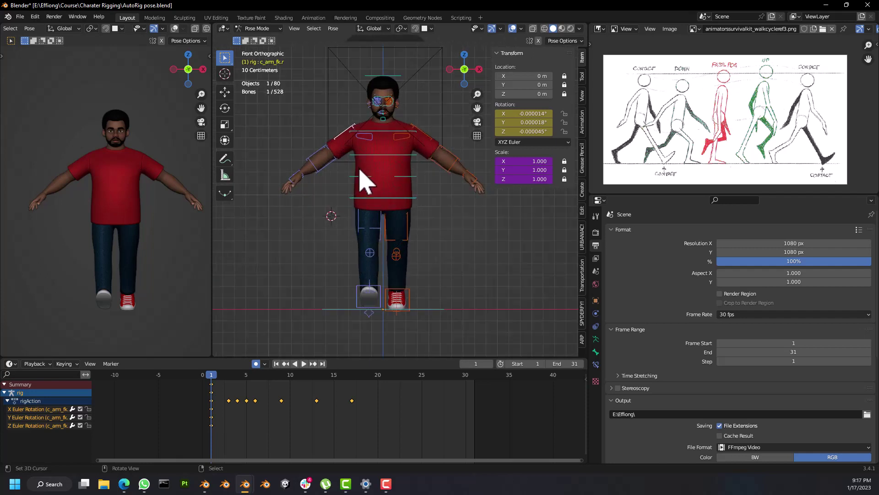
mouse_move(360, 169)
middle_mouse_down("shift")
mouse_move(344, 178)
mouse_move(348, 171)
middle_mouse_up("shift")
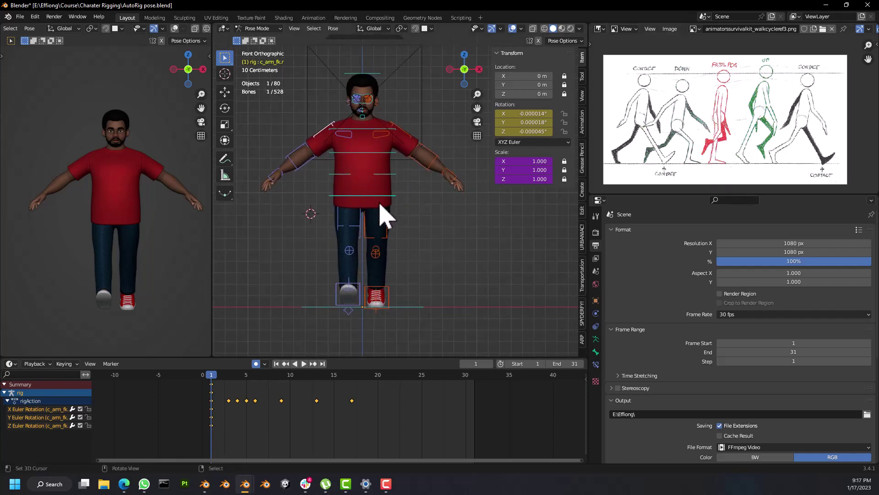
Step: Rotate the right upper arm's FK control down by about 40° in front view so the arm hangs beside the body
key("r")
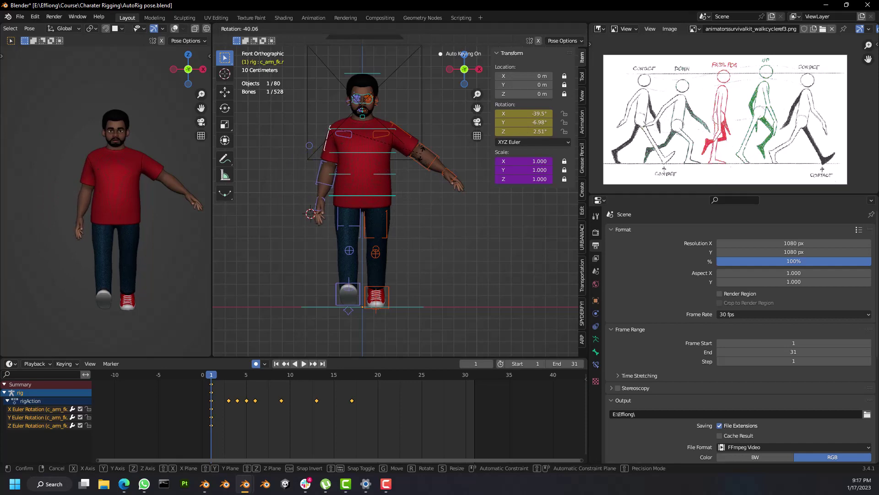
left_click(334, 187)
middle_click_drag(334, 186, 444, 185)
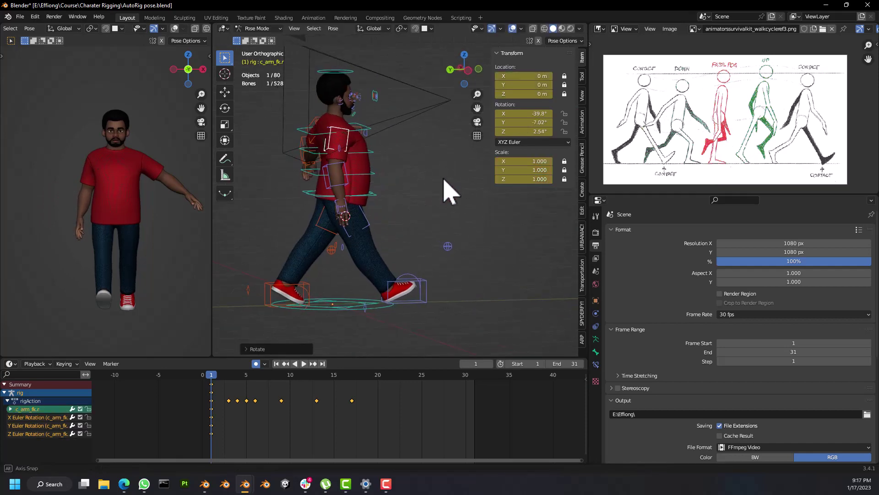
Step: Swing the right upper arm backward by about 25° in the left side view
key("ctrl+KP_3")
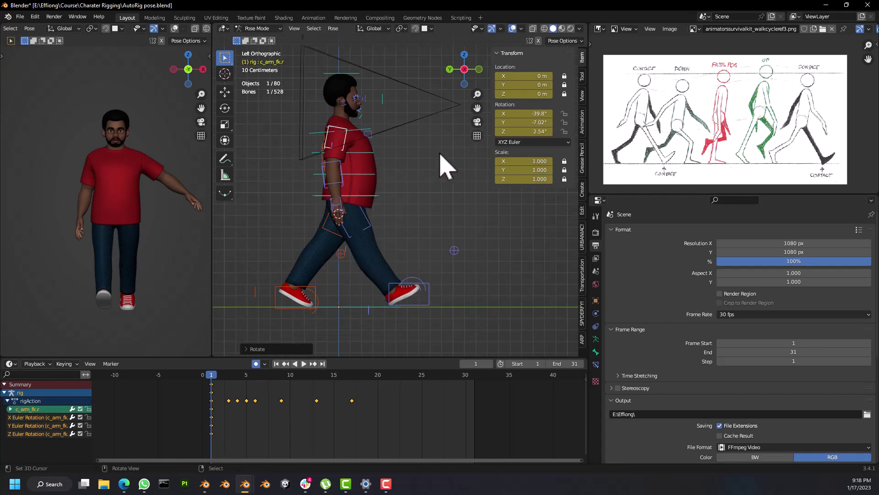
key("r")
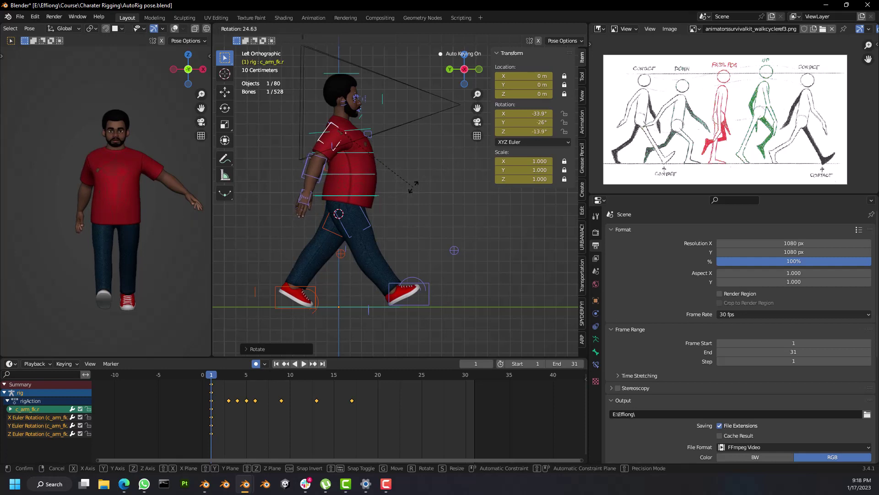
left_click(415, 197)
middle_click_drag(415, 197, 283, 194)
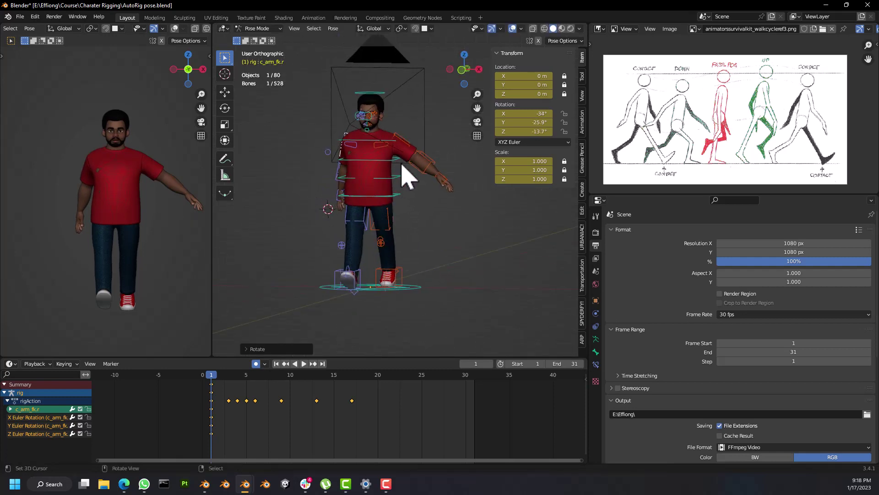
Step: Rotate the left upper arm's FK control down beside the body in front view, to about -39° on X
left_click(410, 142)
mouse_move(411, 143)
middle_mouse_down()
mouse_move(400, 167)
mouse_move(359, 169)
mouse_move(419, 154)
middle_mouse_up()
key("KP_1")
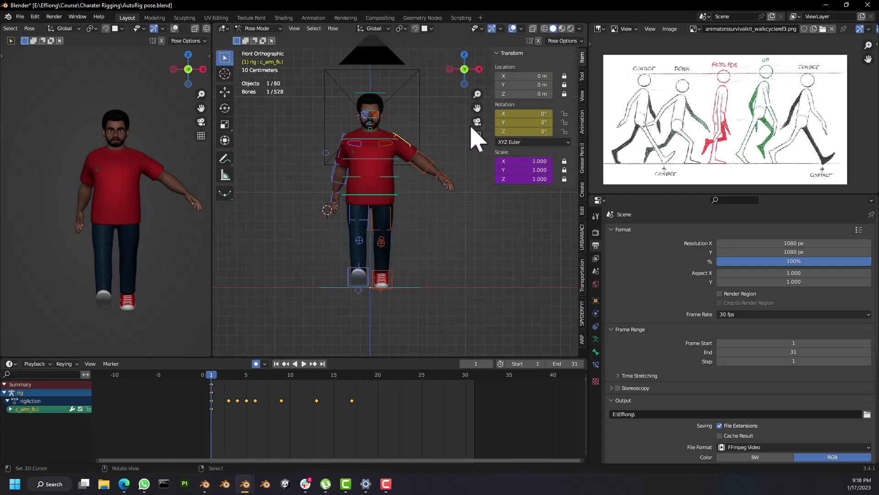
key("r")
left_click(462, 179)
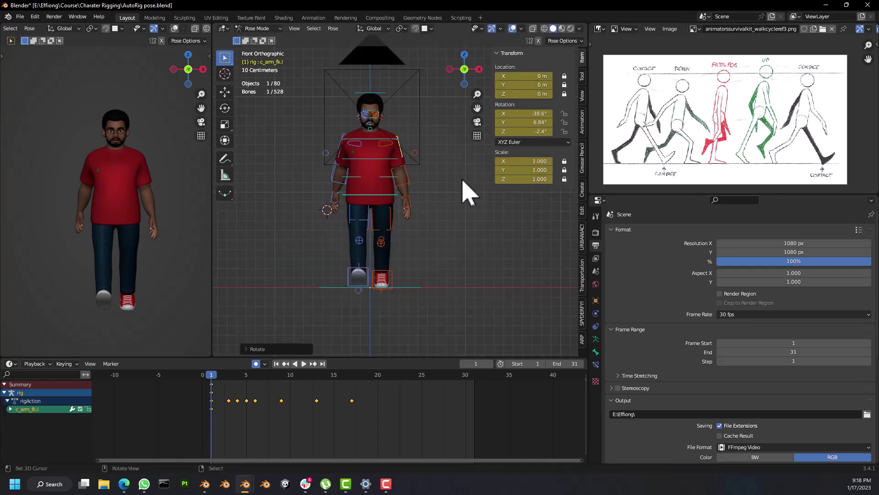
Step: Swing the left upper arm forward in the right side view to about X -36°, Y -26°, Z -28°
key("KP_3")
key("r")
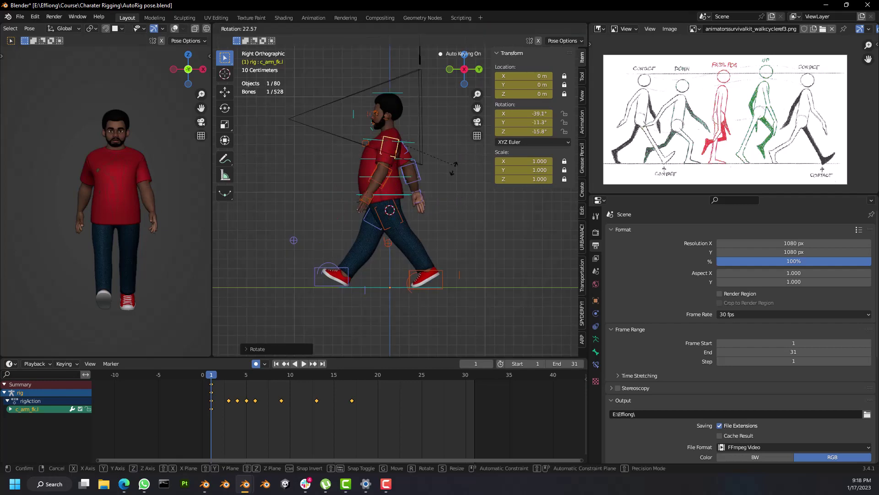
left_click(439, 181)
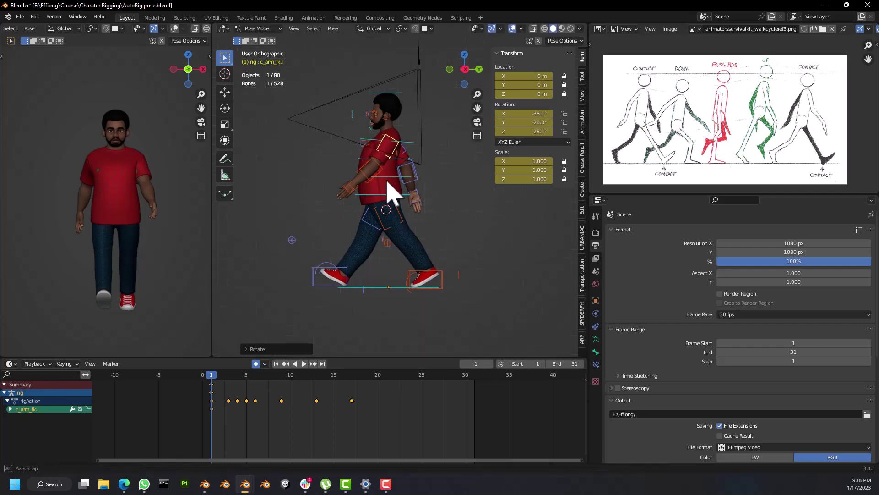
middle_click_drag(388, 192, 389, 171)
Step: Rotate the right upper arm slightly in front view to about X -36°, Y -27°, Z -13°
scroll(389, 171, "down", 3)
scroll(366, 171, "up", 10)
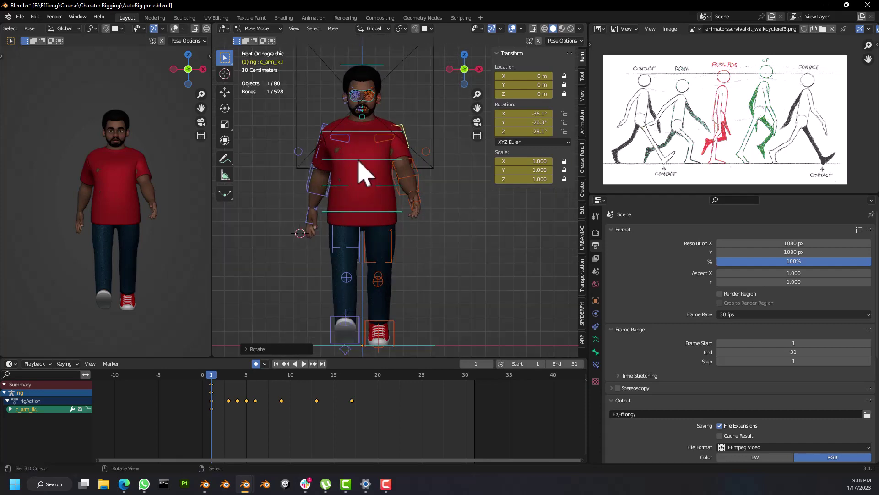
left_click(321, 138)
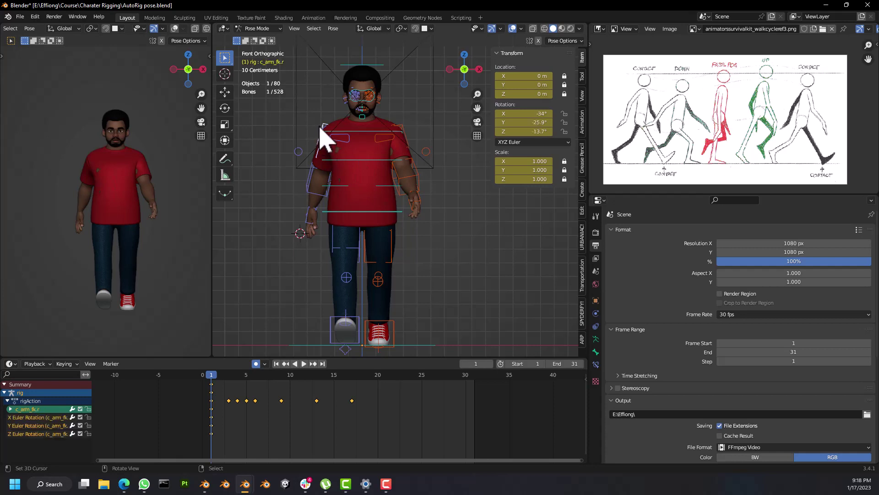
key("r")
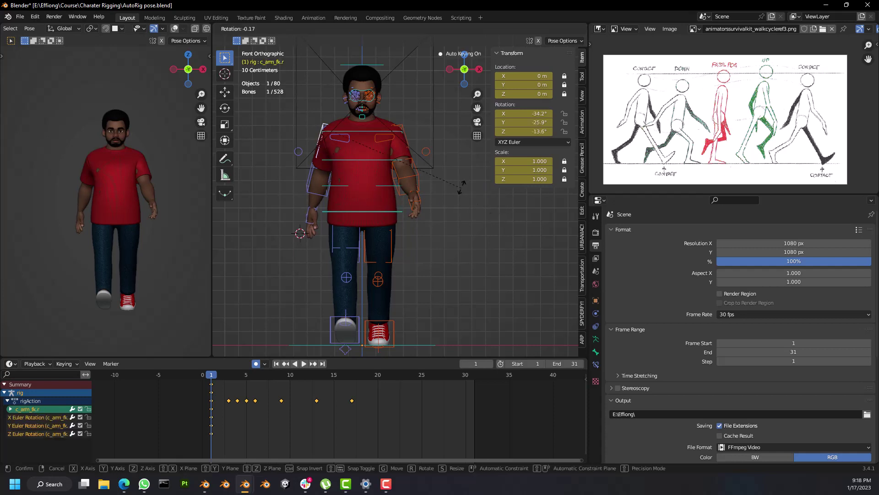
left_click(463, 187)
middle_click_drag(436, 188, 511, 205)
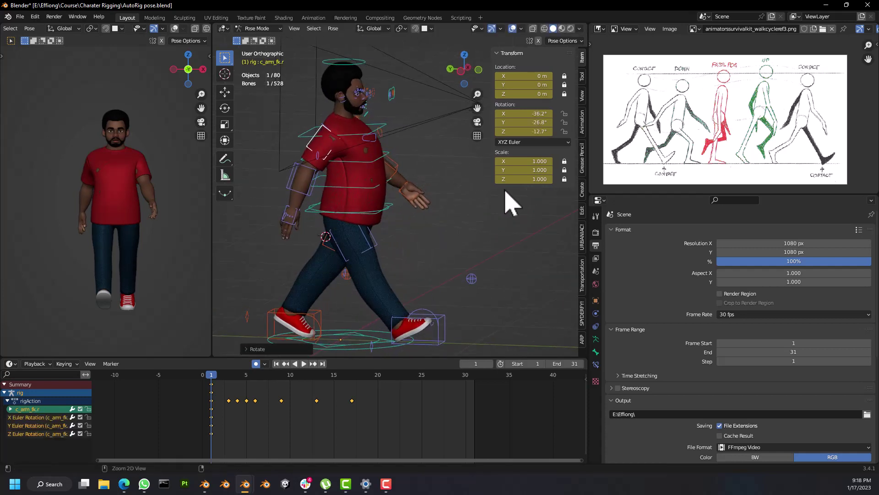
Step: Bring the right upper arm slightly forward in the left side view, to about X -38°, Y -22°, Z -8.5°
key("ctrl+KP_3")
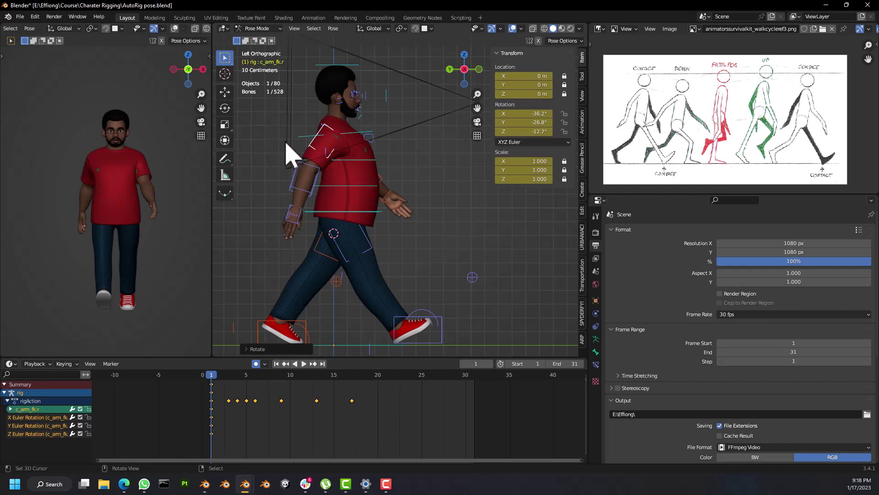
key("r")
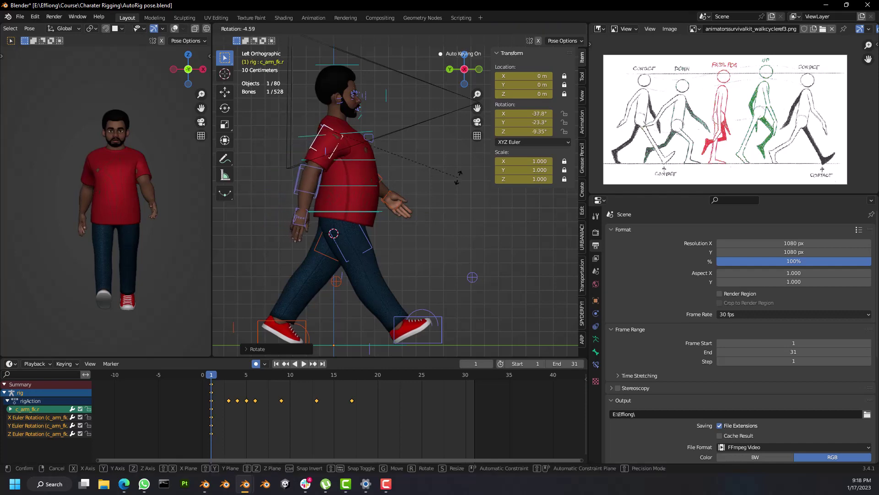
left_click(458, 176)
middle_click_drag(458, 176, 364, 196)
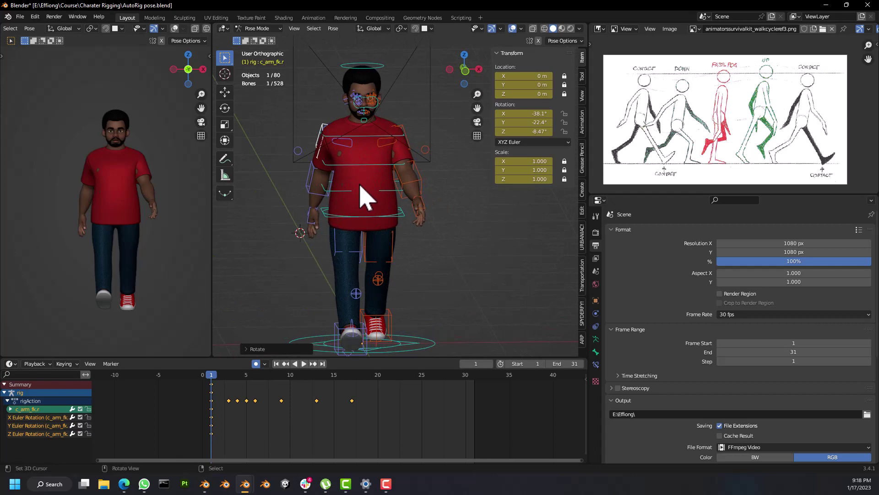
key("KP_1")
Step: Rotate the left upper arm slightly outward in front view to about X -31.5°, Y -25°, Z -30°, and check the pose from other angles
left_click(407, 144)
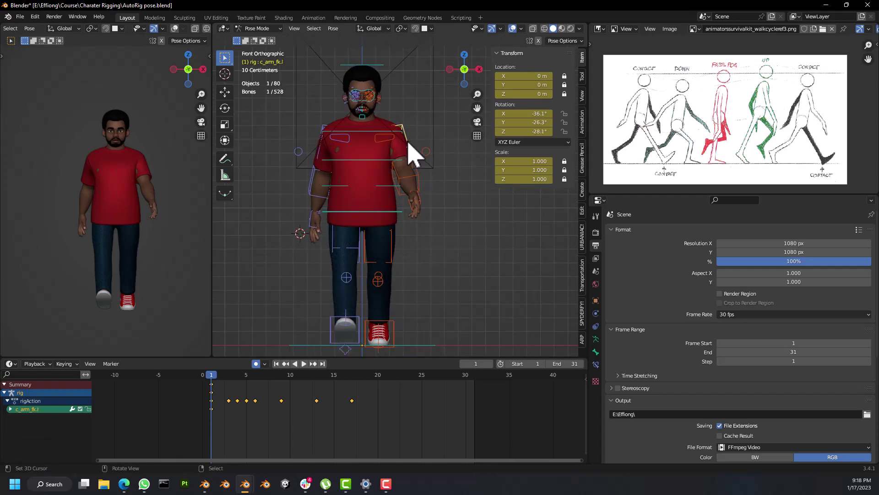
key("r")
left_click(493, 212)
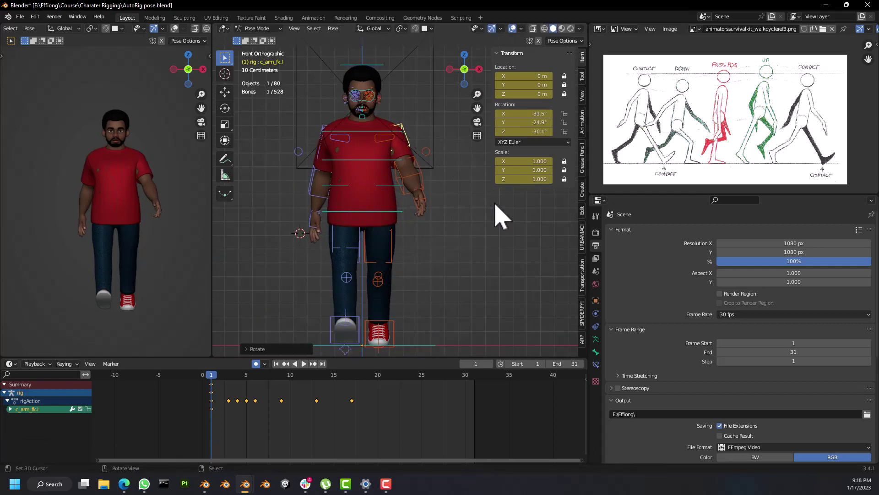
middle_click_drag(493, 211, 551, 215)
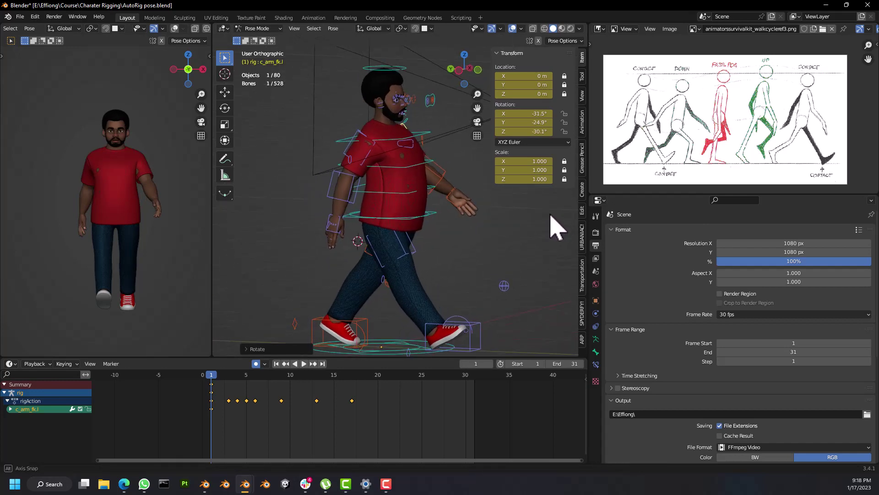
key("ctrl+KP_1")
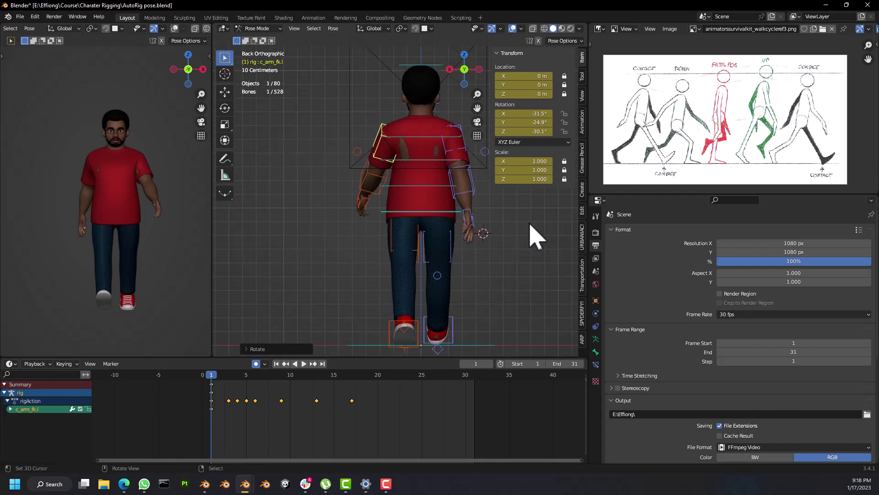
key("KP_1")
Step: Bend both FK forearms on Z in the left side view, the right to about -8.2° and the left to about -7.1°
key("ctrl+KP_3")
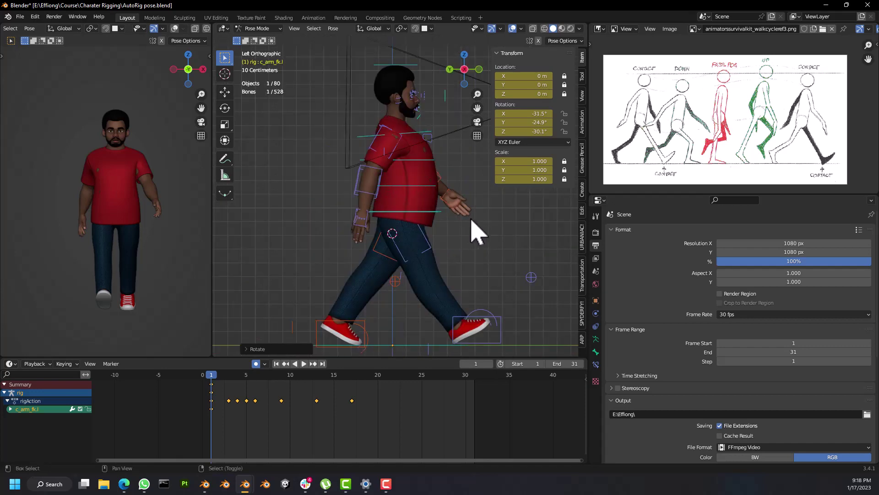
middle_click_drag(472, 230, 428, 218, "shift")
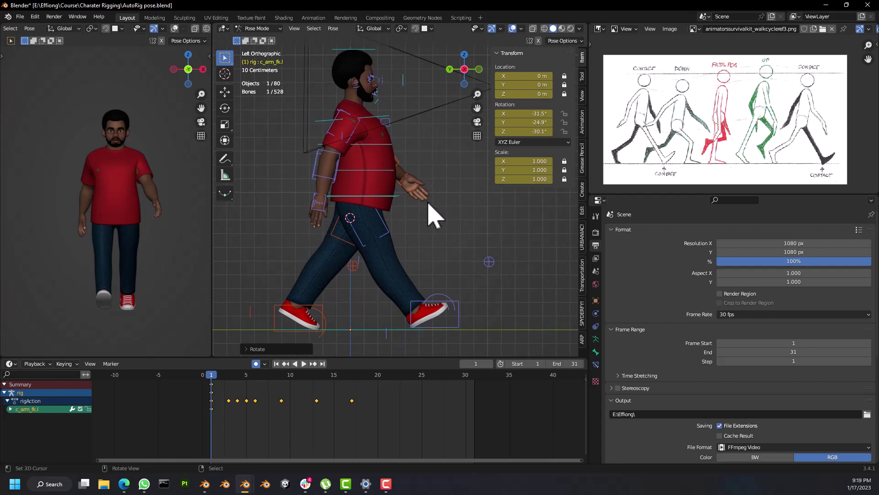
left_click(340, 175)
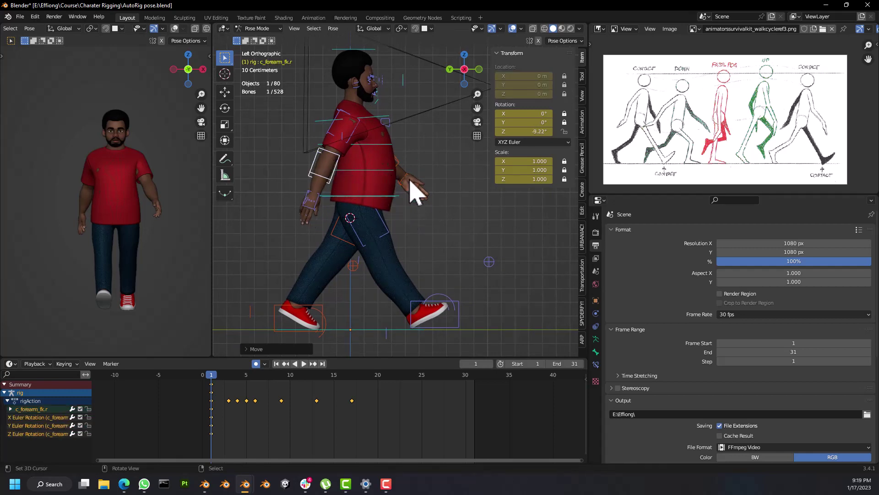
left_click(404, 161)
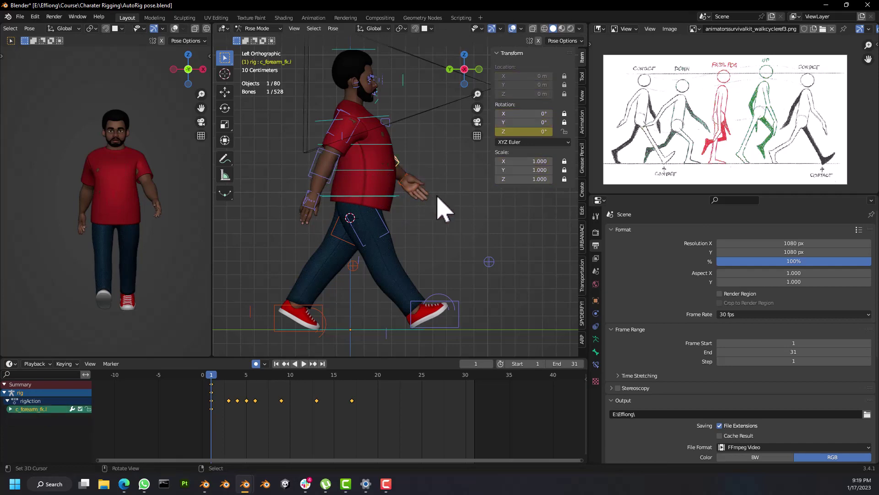
key("r")
left_click(471, 187)
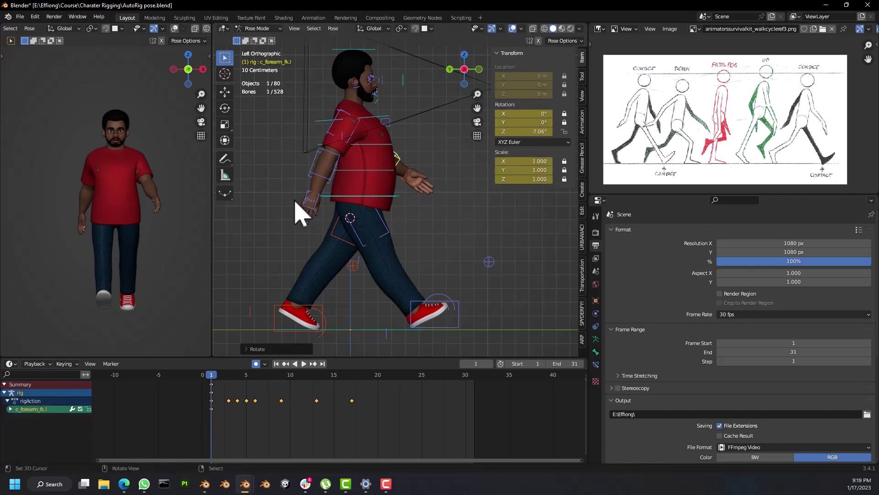
Step: Curl the right index finger's base bone inward to about -14° on X and scale it to about 0.93
middle_click_drag(299, 212, 245, 216)
scroll(279, 229, "up", 3)
scroll(277, 229, "up", 4)
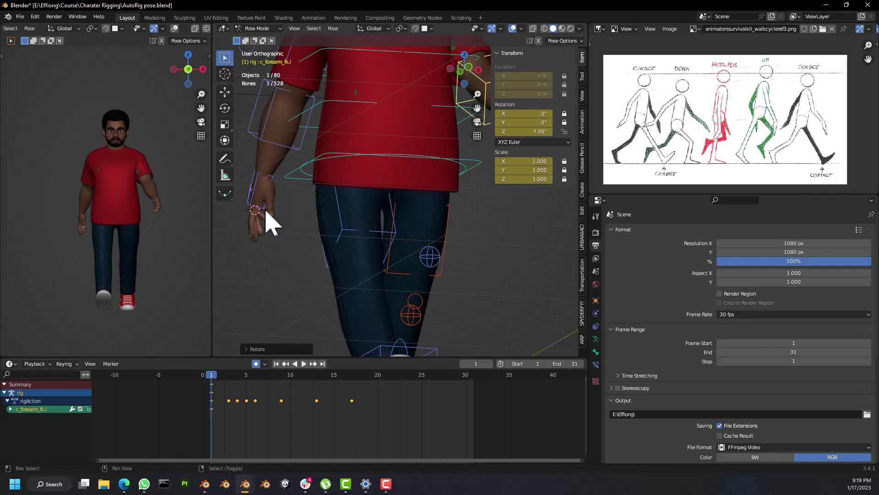
key("shift+z")
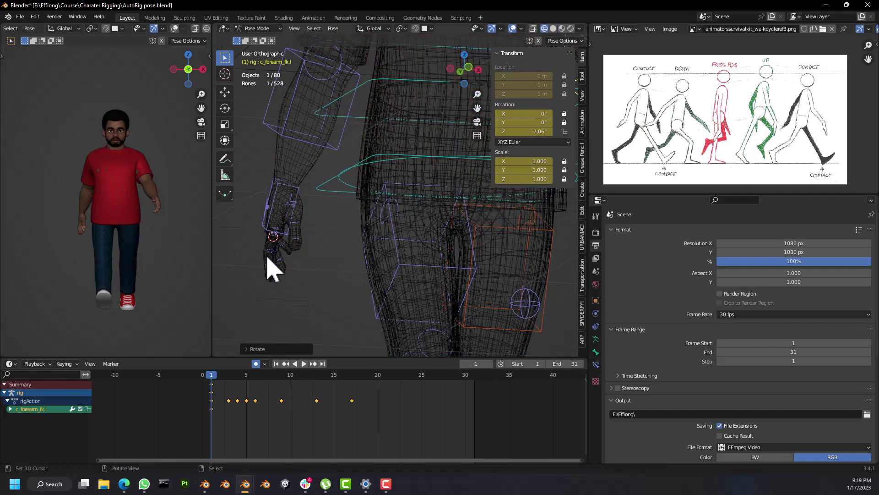
scroll(270, 263, "down", 3)
scroll(275, 255, "up", 5)
left_click(275, 235)
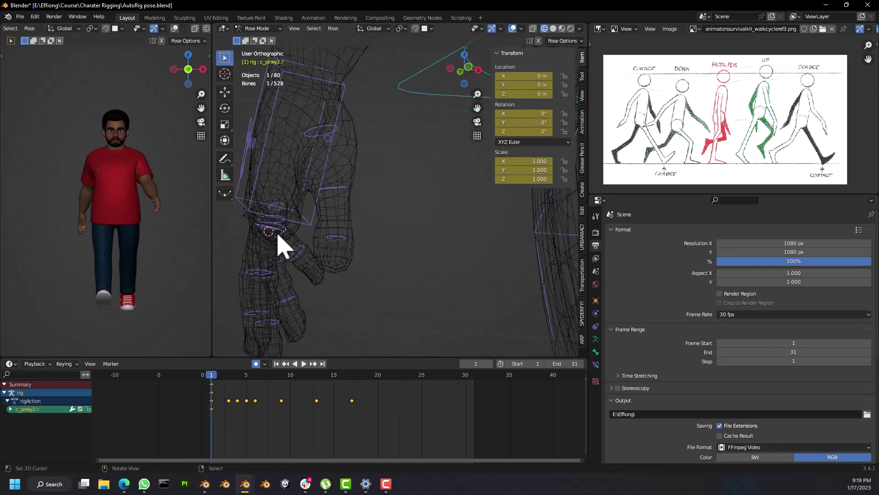
key("shift+z")
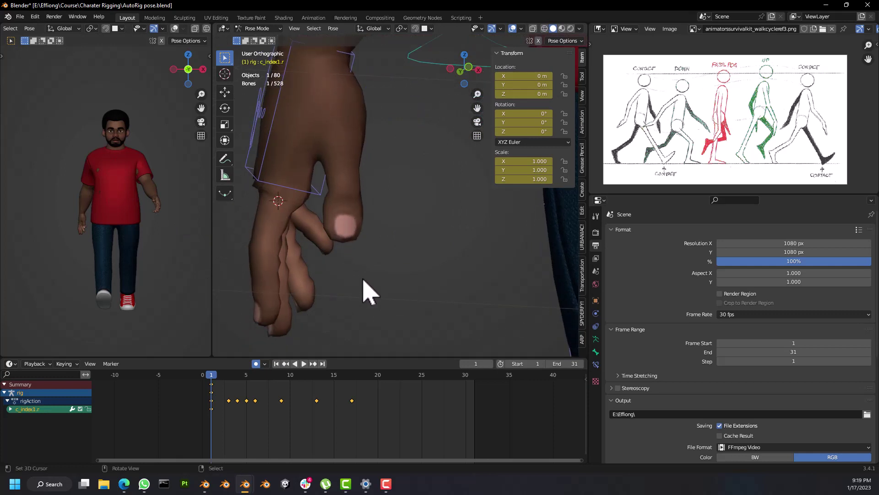
key("r")
left_click(386, 257)
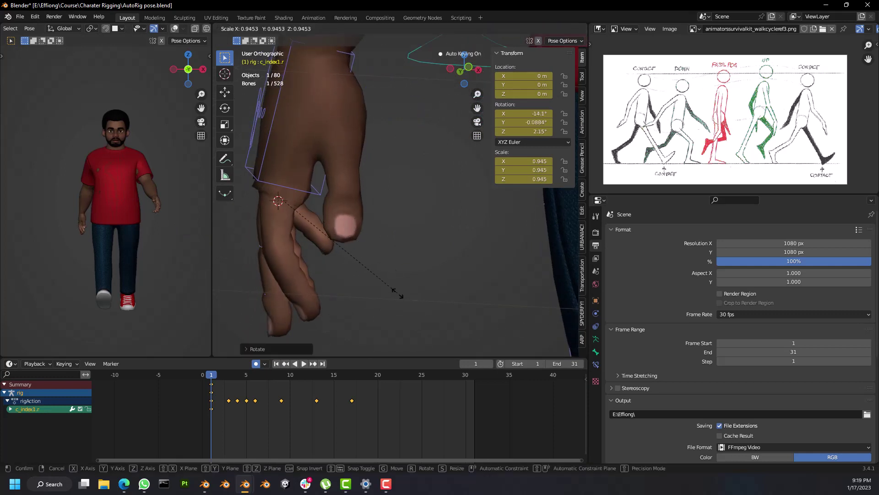
key("s")
left_click(284, 249)
key("z")
left_click(234, 250)
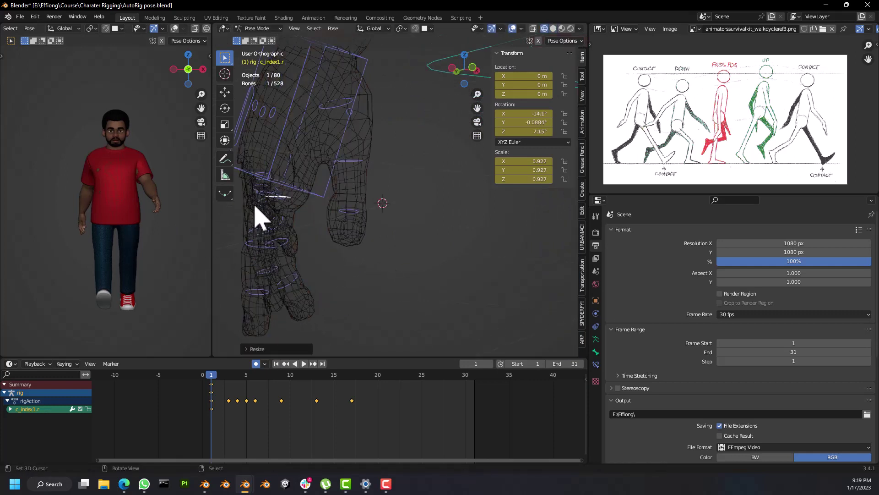
left_click(262, 192)
middle_click_drag(261, 197, 345, 239)
key("z")
left_click(405, 238)
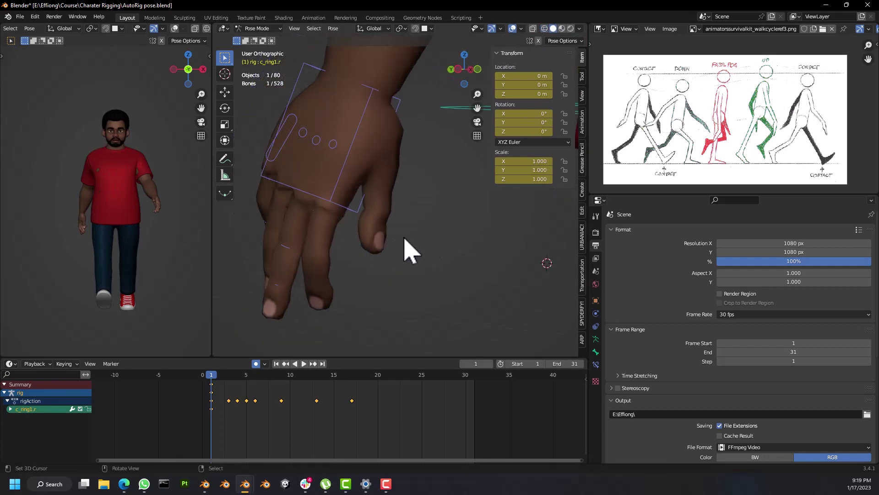
Step: Select the right middle finger's base bone through the wireframe and scale it to 0.907 in solid view to curl the finger
middle_click_drag(239, 215, 249, 232)
key("z")
left_click(203, 232)
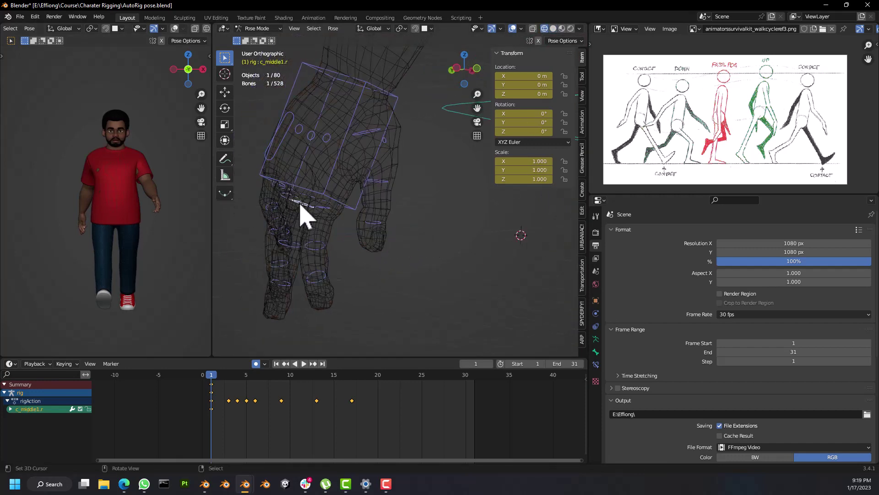
key("z")
left_click(395, 216)
mouse_move(395, 216)
middle_mouse_down()
mouse_move(336, 224)
mouse_move(343, 229)
middle_mouse_up()
key("s")
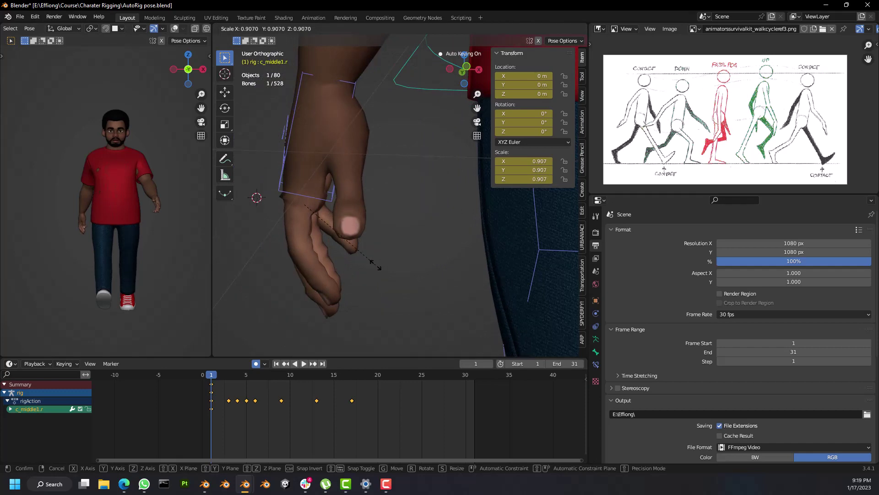
left_click(376, 265)
middle_click_drag(375, 265, 440, 281)
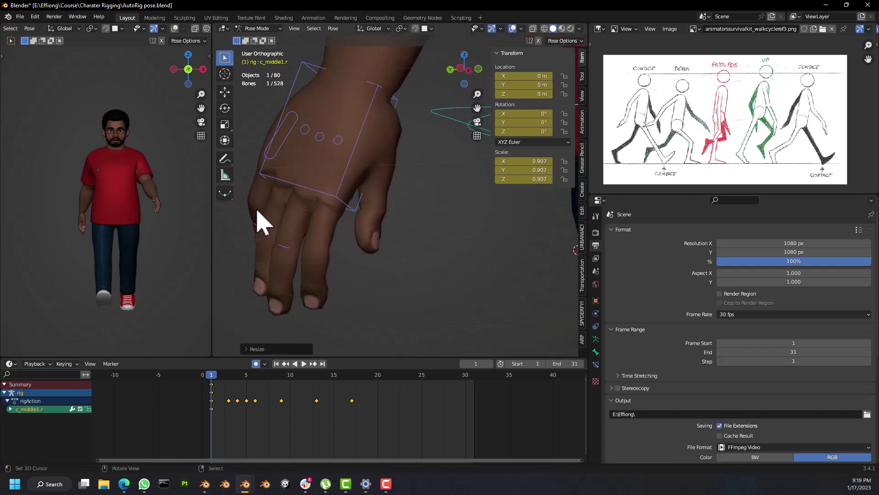
Step: Select the right pinky's base bone through the wireframe and scale it to 1.041 in solid view to adjust its curl
key("z")
left_click(191, 211)
key("z")
left_click(402, 220)
middle_click_drag(402, 220, 304, 215)
left_click(335, 248)
key("s")
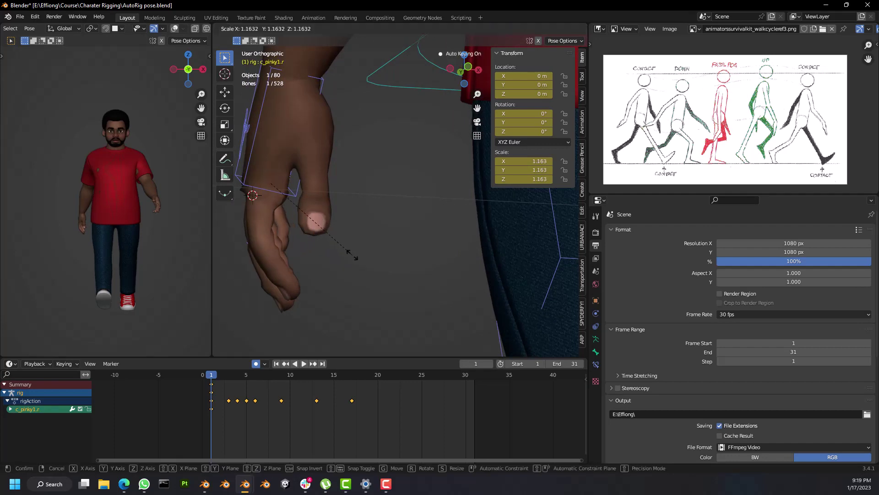
left_click(347, 252)
scroll(347, 252, "up", 2)
scroll(346, 250, "down", 5)
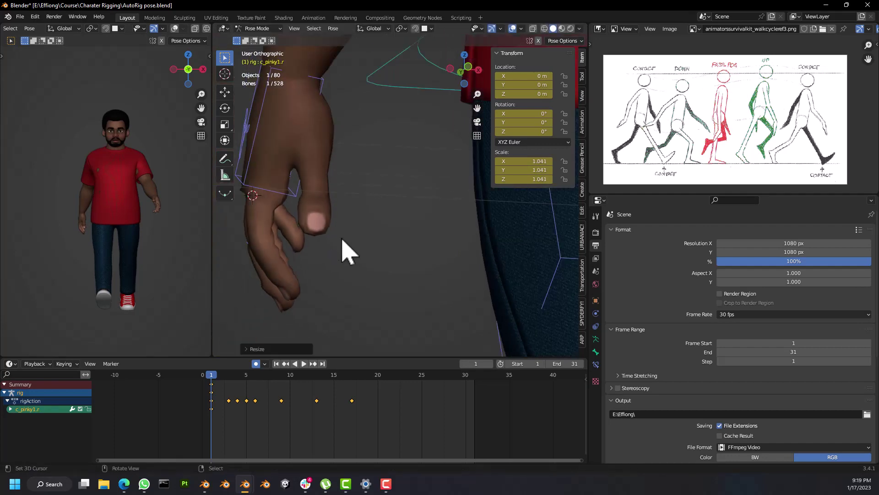
Step: Select all of the right hand's finger bones in wireframe view, leaving the FK hand control out of the selection
middle_click_drag(346, 249, 380, 242)
key("shift+z")
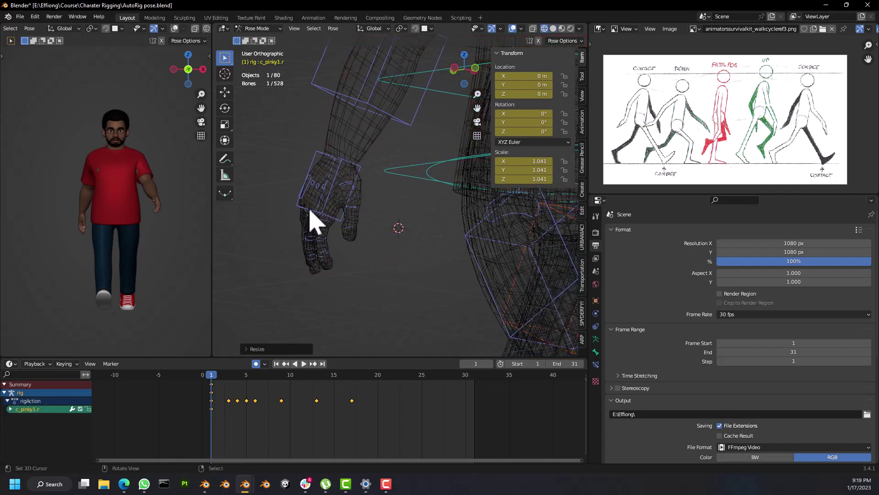
mouse_move(310, 219)
middle_mouse_down()
mouse_move(308, 208)
mouse_move(320, 236)
middle_mouse_up()
left_click_drag(284, 191, 380, 281)
key("b")
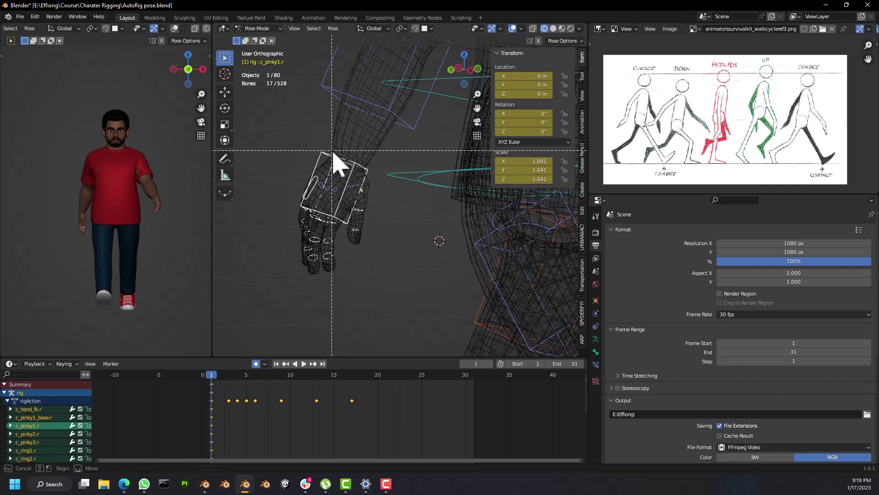
middle_click_drag(359, 169, 362, 174)
key("b")
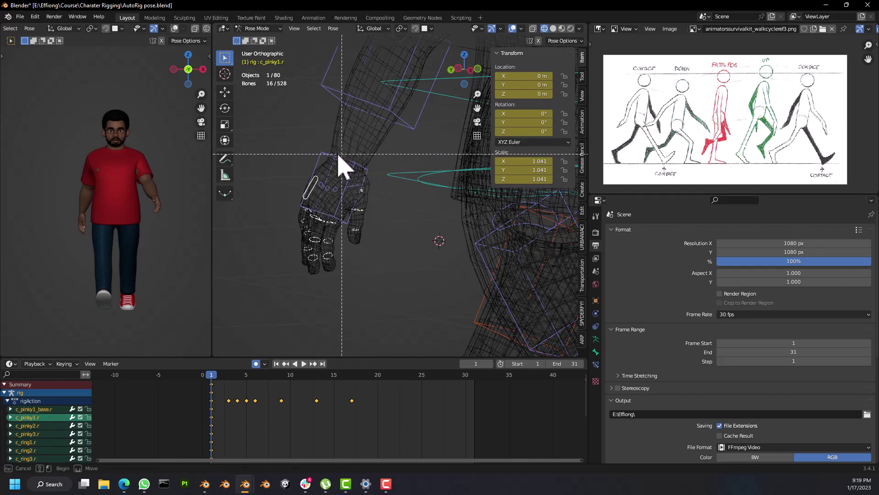
middle_click_drag(330, 152, 375, 166)
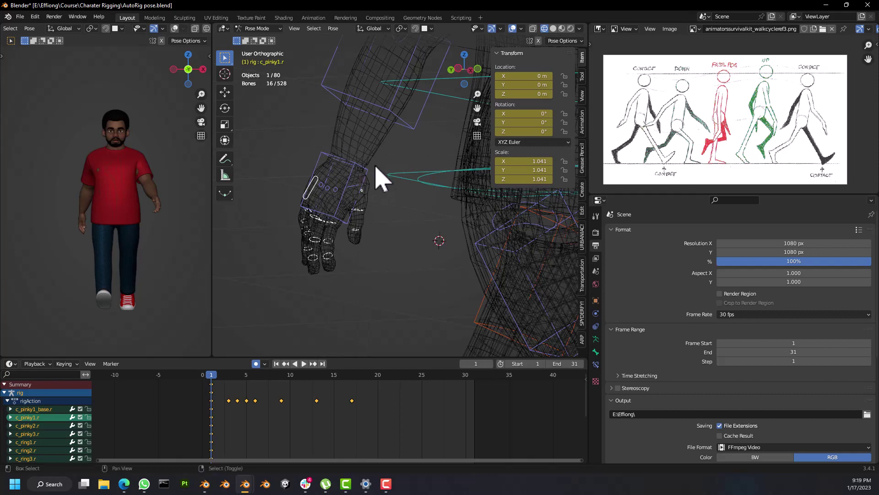
scroll(359, 236, "down", 3)
scroll(367, 246, "up", 3)
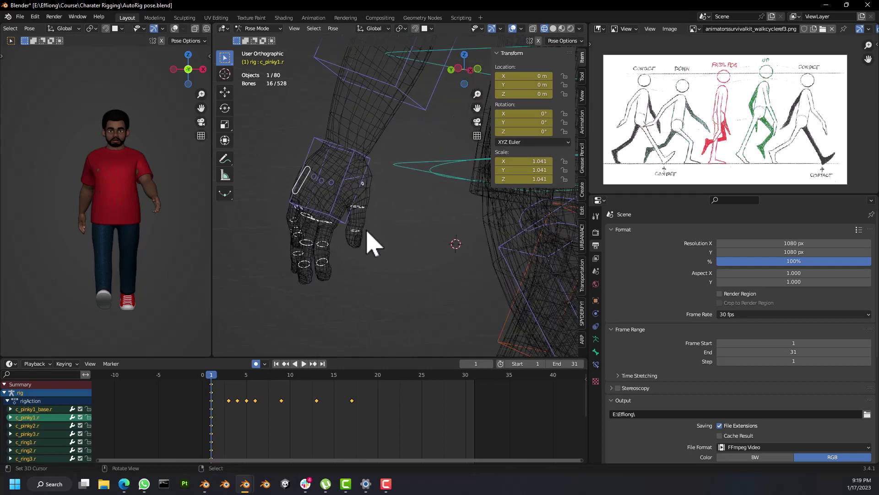
scroll(357, 225, "up", 1)
middle_click_drag(326, 240, 344, 204)
mouse_move(353, 238)
middle_mouse_down()
mouse_move(369, 223)
mouse_move(345, 232)
middle_mouse_up()
scroll(346, 233, "up", 2)
scroll(348, 243, "down", 6)
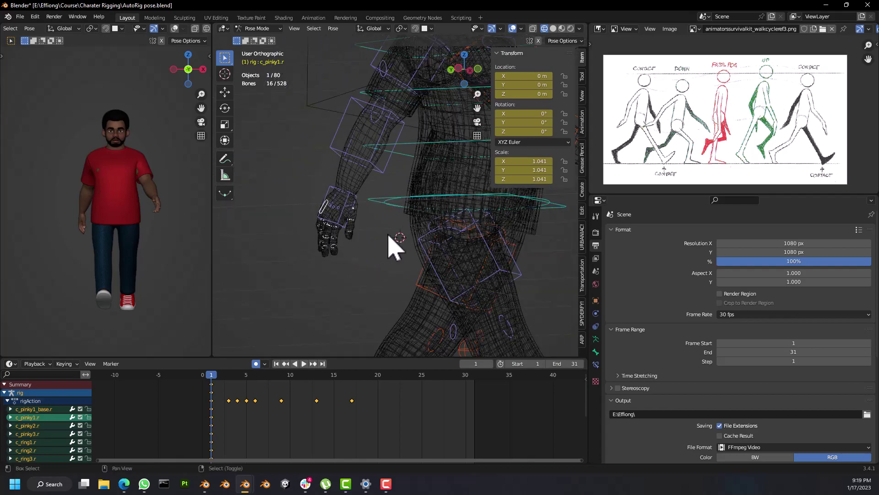
Step: Copy the right fingers' pose, paste it flipped onto the left hand, and check the mirrored fingers in solid front view
key("ctrl+c")
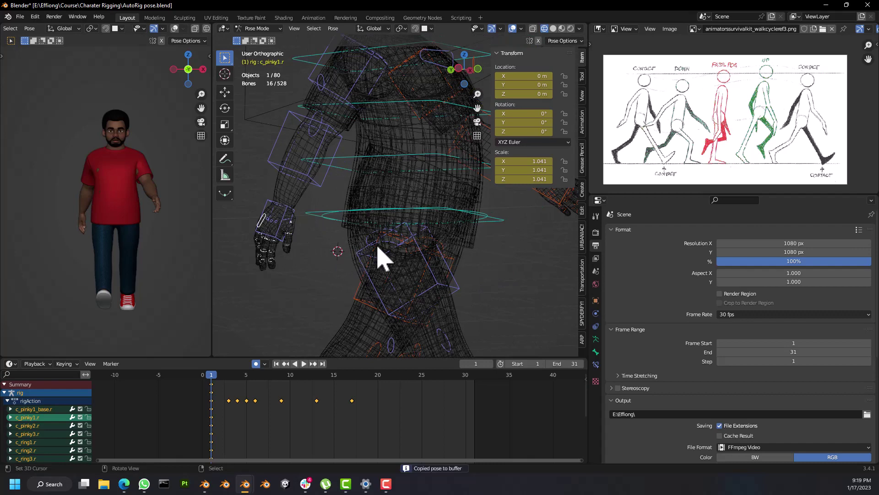
scroll(389, 244, "up", 4)
middle_click_drag(443, 245, 564, 295, "shift")
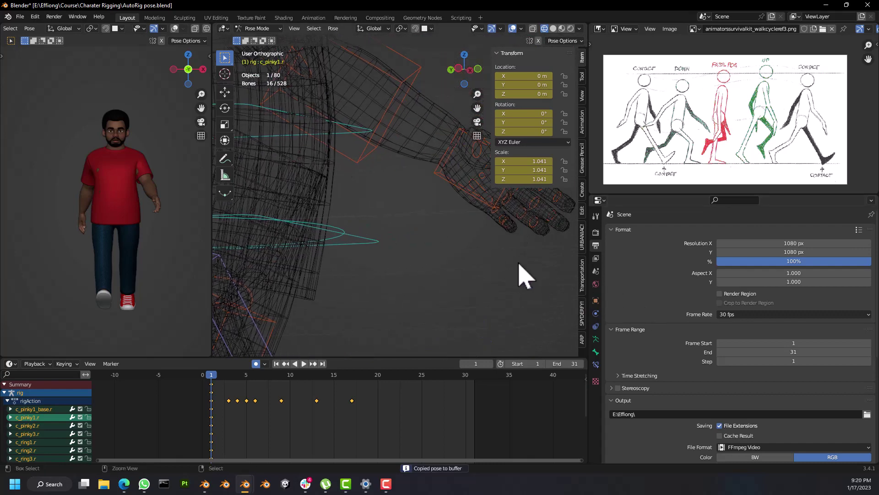
key("ctrl+shift+v")
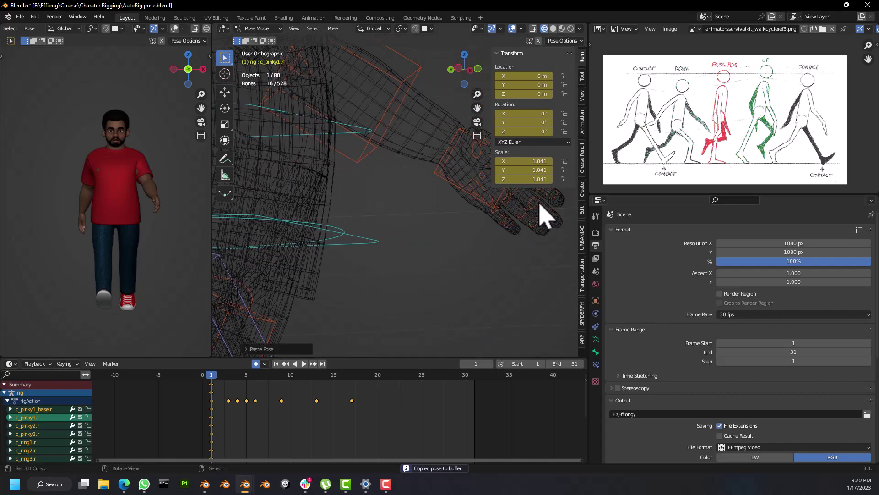
mouse_move(539, 205)
middle_mouse_down("shift")
mouse_move(472, 254)
mouse_move(424, 265)
mouse_move(400, 238)
mouse_move(436, 273)
mouse_move(397, 269)
middle_mouse_up("shift")
key("z")
left_click(510, 246)
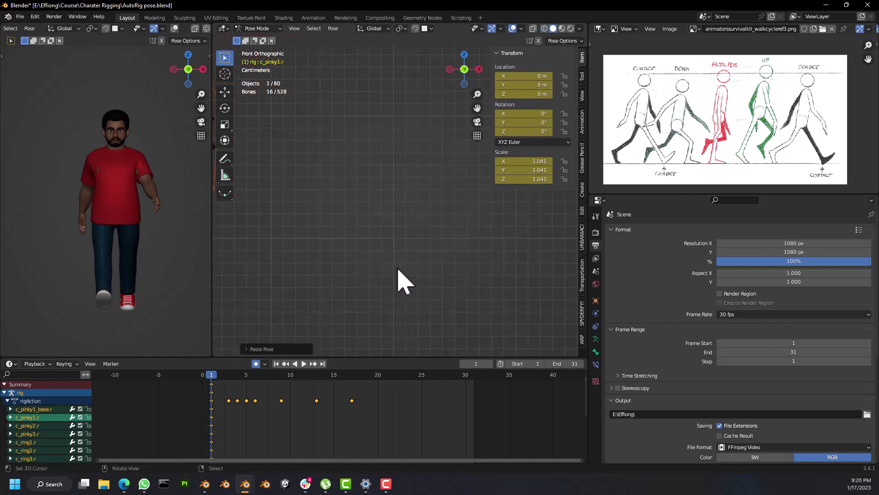
middle_click_drag(297, 242, 510, 268, "shift")
scroll(302, 239, "up", 4)
scroll(310, 241, "down", 3)
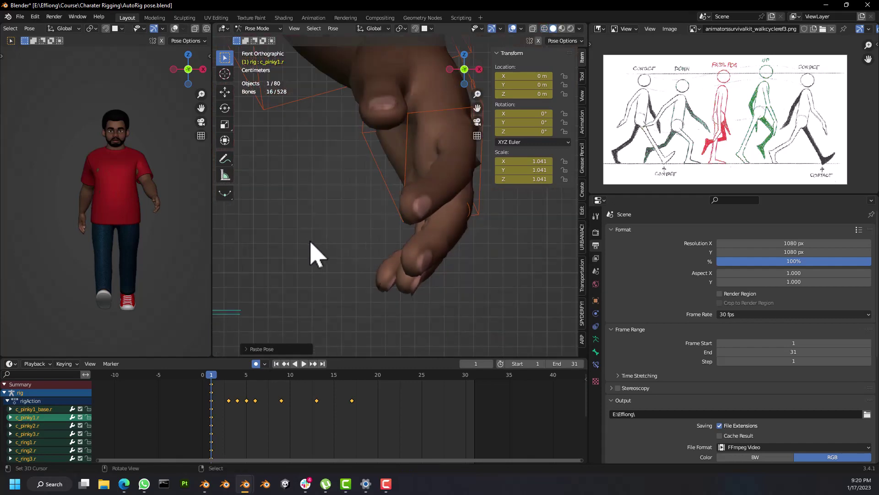
scroll(310, 242, "down", 7)
middle_click_drag(324, 244, 452, 249, "shift")
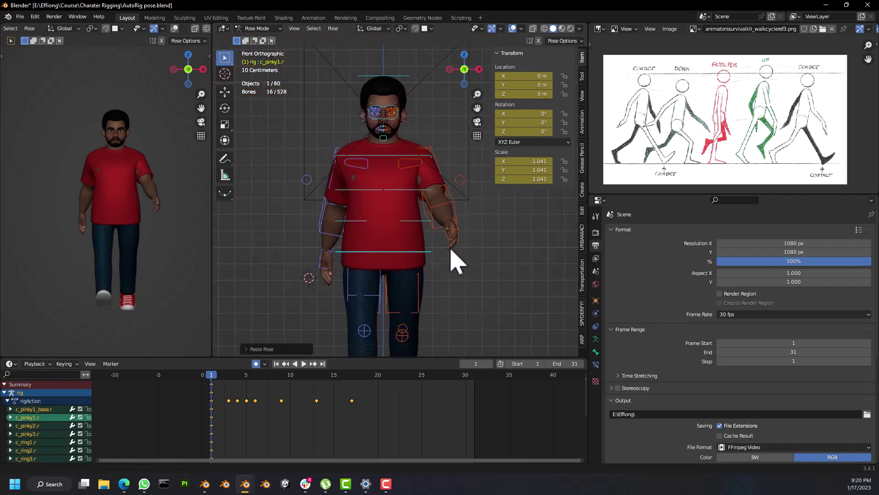
Step: Rotate the root control c_root.x about global Z until its Y rotation is about -2.2° to twist the hips
middle_click_drag(399, 181, 405, 202)
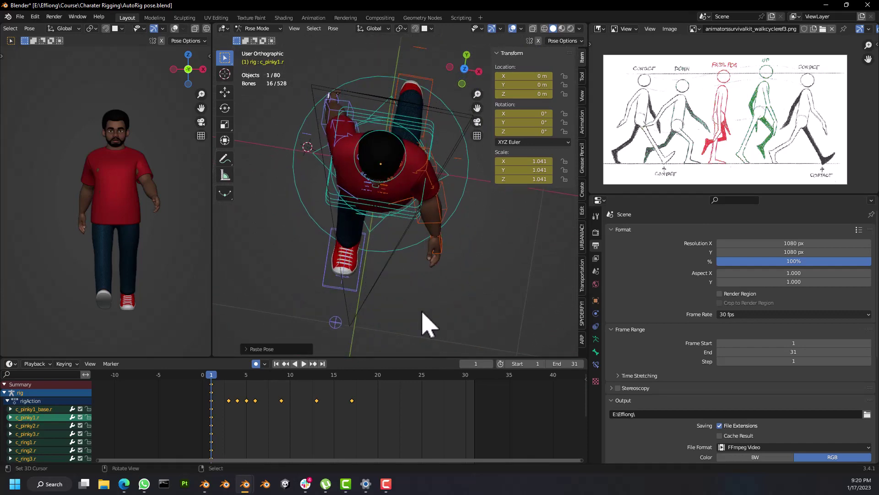
middle_click_drag(396, 238, 407, 189)
left_click(424, 200)
middle_click_drag(399, 190, 455, 239)
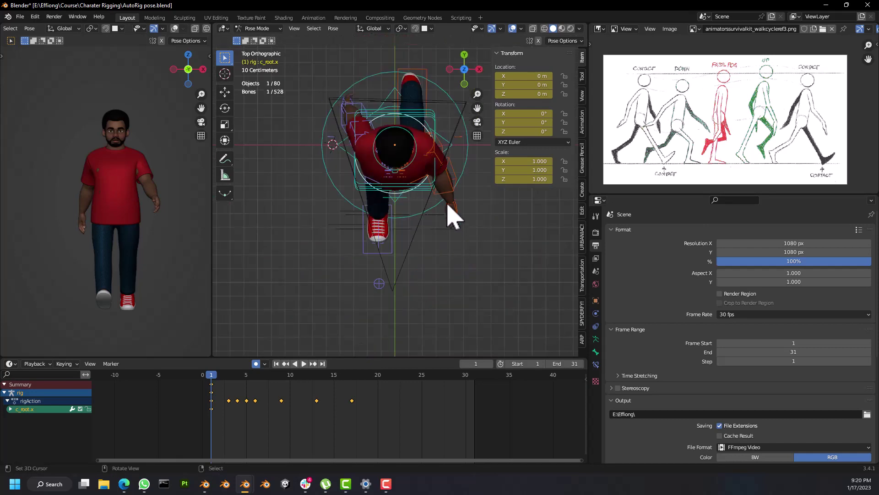
key("r")
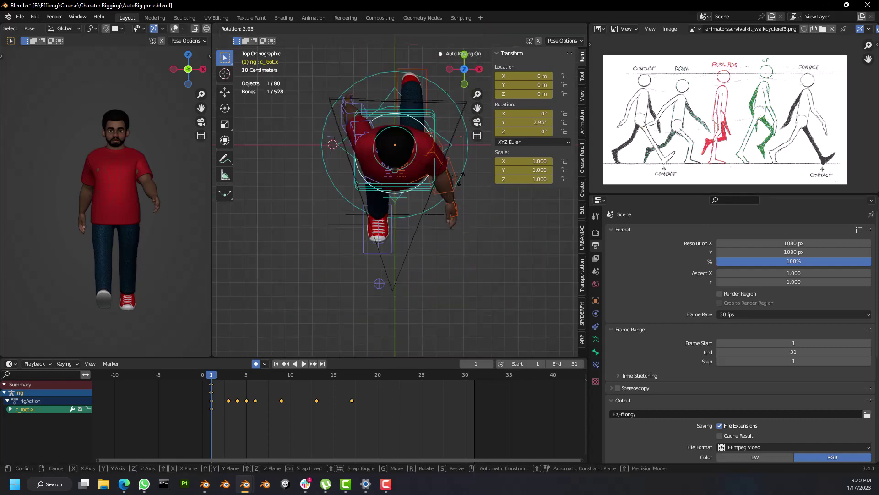
right_click(457, 165)
middle_click_drag(436, 190, 446, 173)
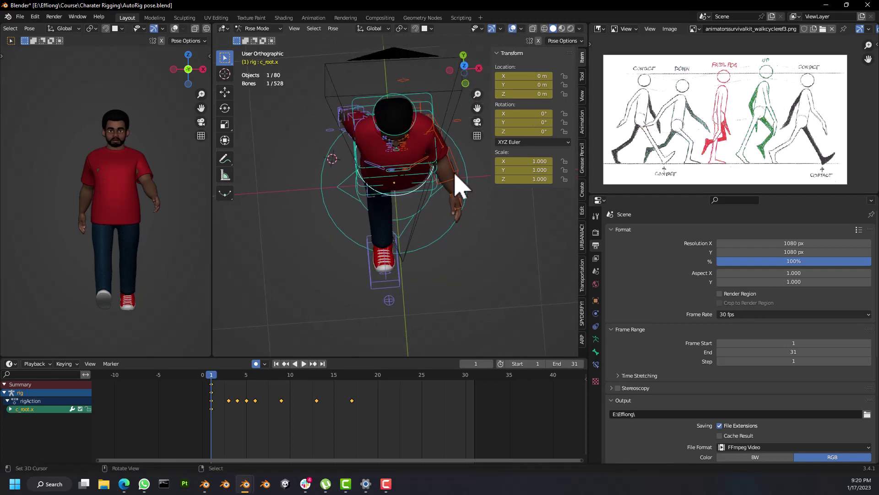
key("r")
key("z")
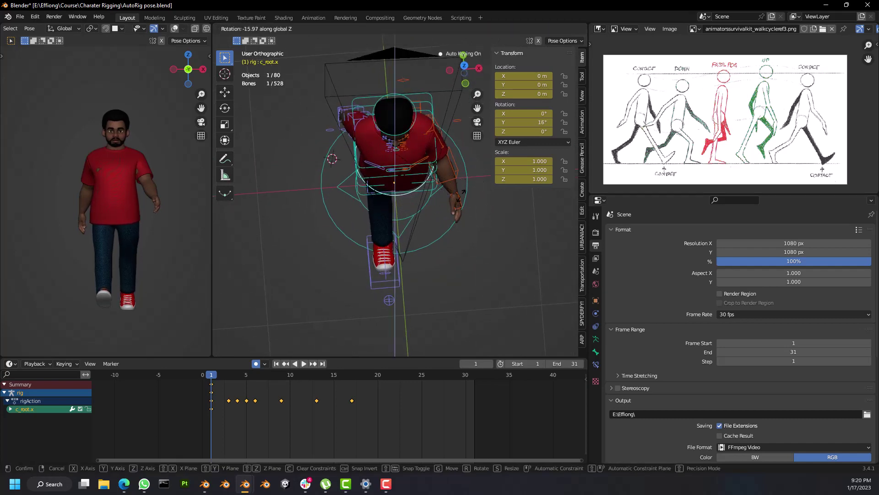
left_click(465, 172)
mouse_move(468, 191)
middle_mouse_down()
mouse_move(471, 161)
mouse_move(495, 142)
mouse_move(451, 188)
middle_mouse_up()
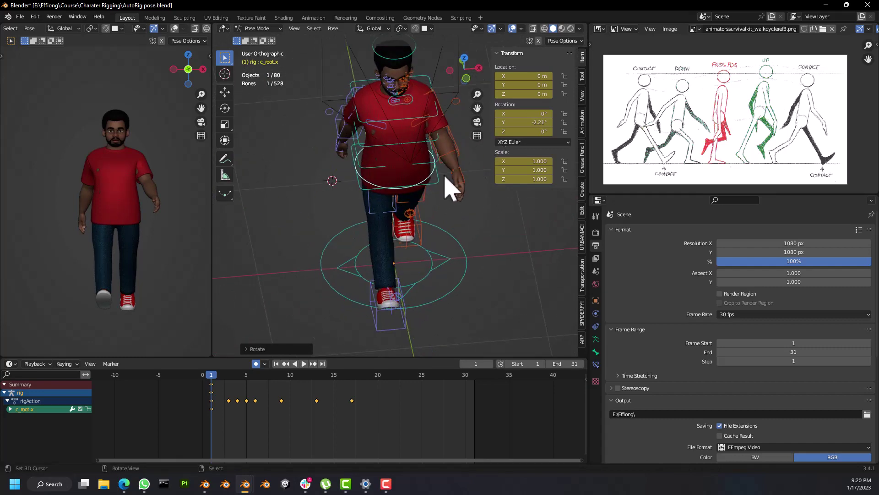
Step: Rotate the chest control c_spine_03.x in top view to about 3.4° on Y to counter-twist the shoulders
left_click(406, 120)
key("KP_5")
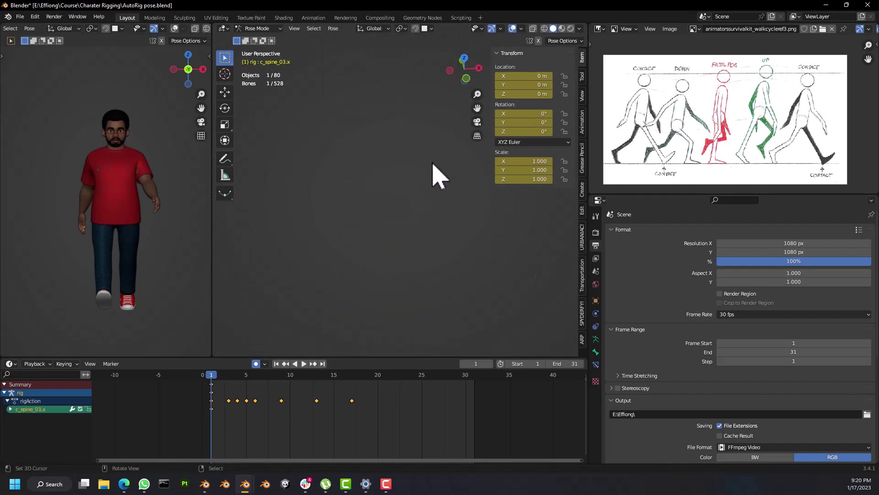
key("KP_5")
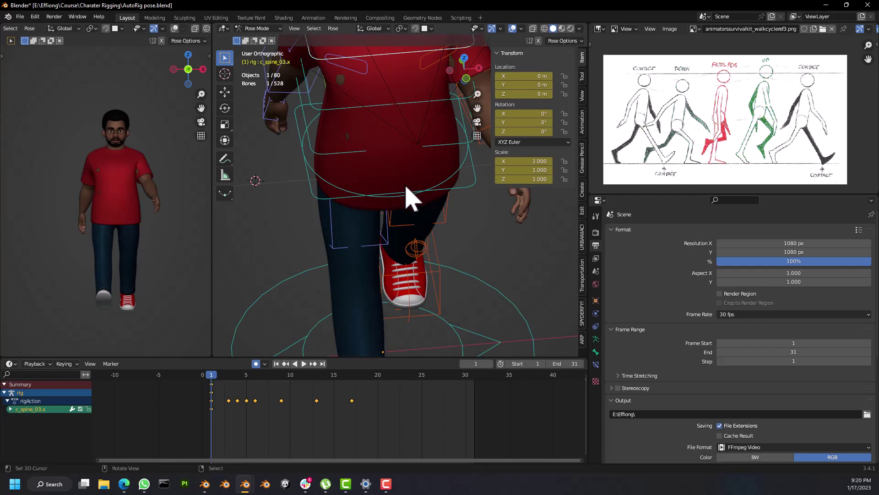
key("KP_7")
middle_click_drag(423, 184, 379, 253, "shift")
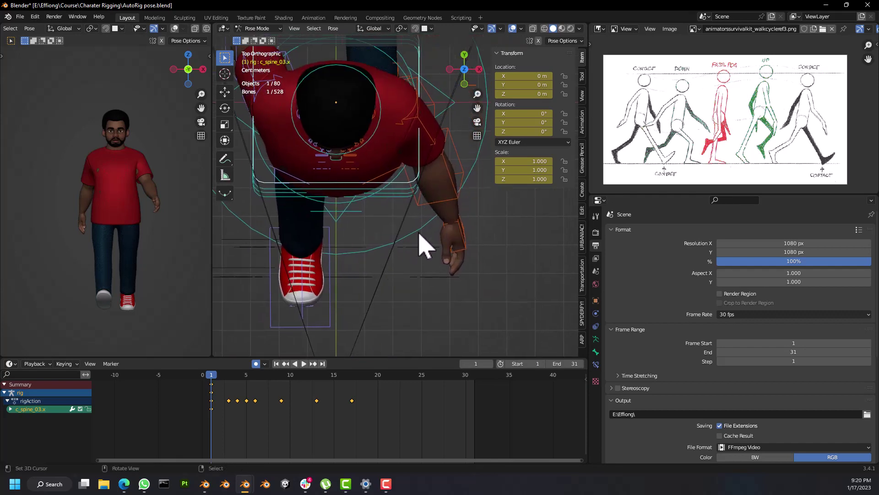
key("r")
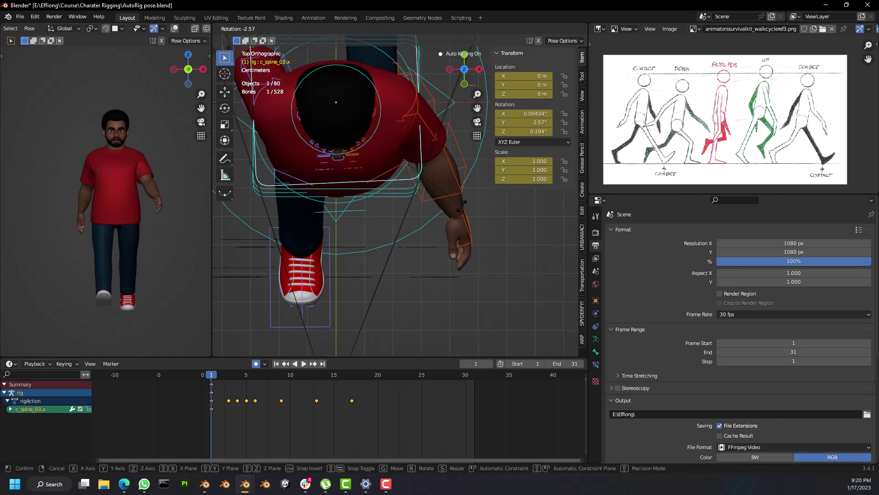
left_click(467, 216)
middle_click_drag(467, 216, 476, 231)
scroll(428, 209, "down", 5)
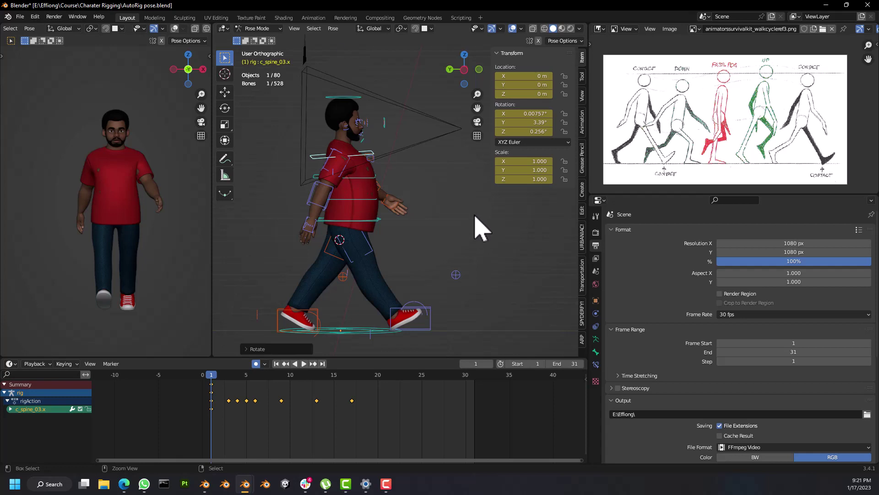
Step: Move the right IK foot inward along global X in front view to a location X of about -0.0087 m
key("ctrl+KP_3")
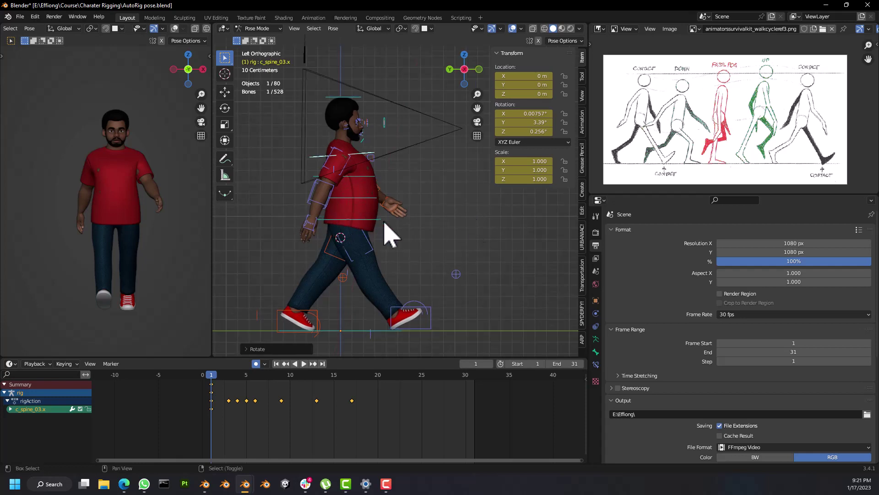
middle_click_drag(220, 326, 270, 330)
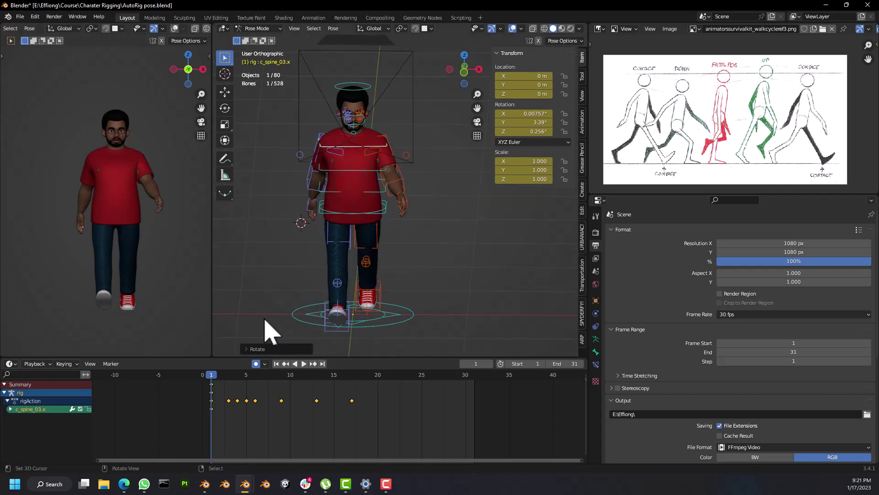
left_click(349, 309)
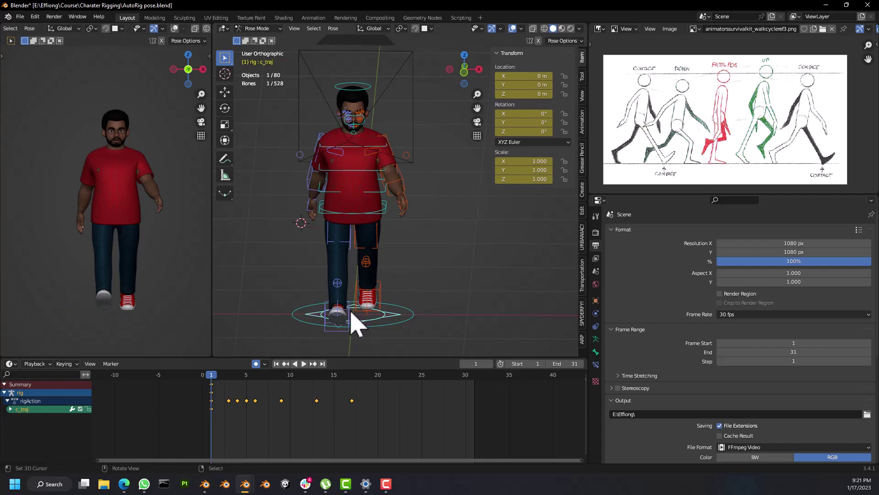
key("KP_1")
left_click(350, 304)
scroll(355, 311, "down", 3)
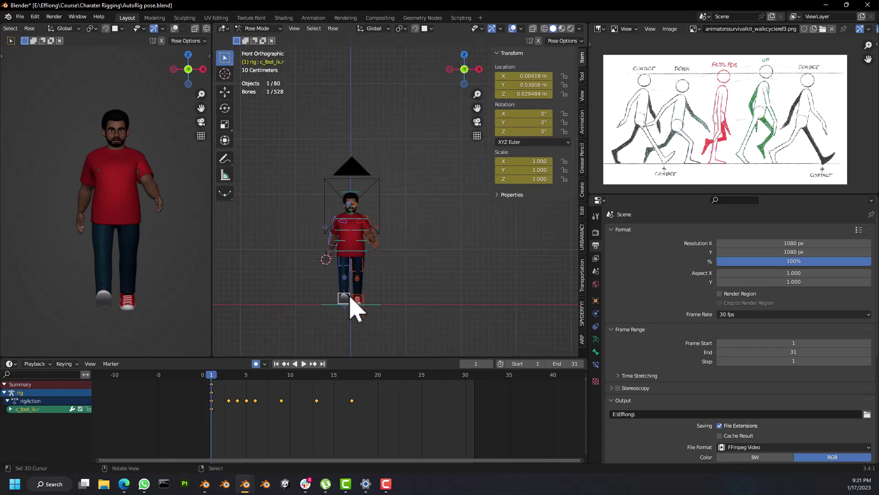
scroll(350, 295, "up", 9)
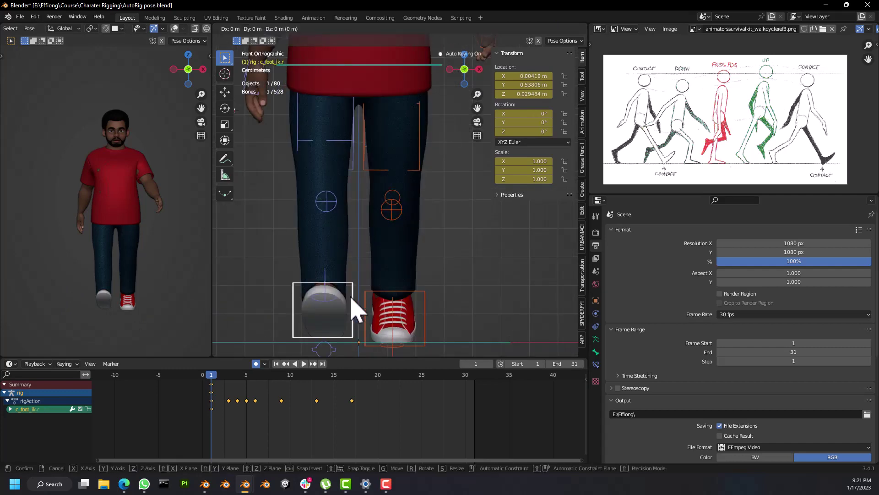
key("g")
key("x")
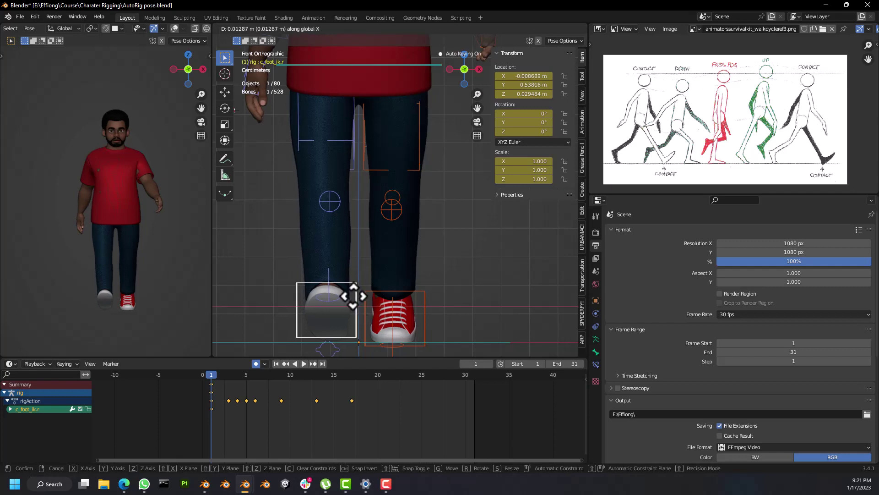
left_click(354, 296)
Step: Move the left IK foot inward along global X in front view to a location X of about 0.0067 m
left_click(425, 302)
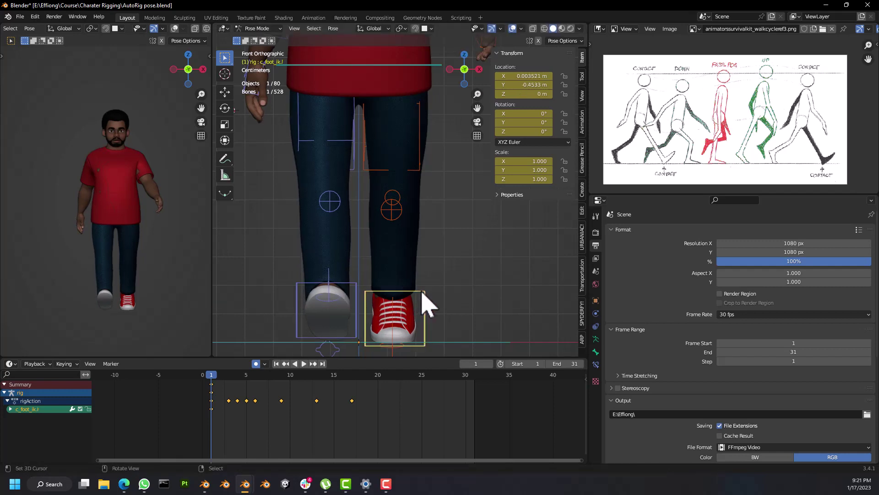
key("g")
key("x")
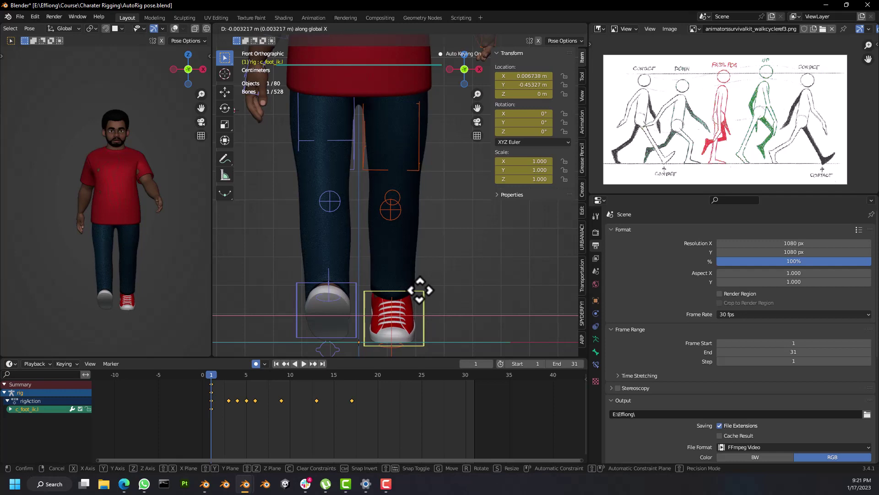
left_click(420, 290)
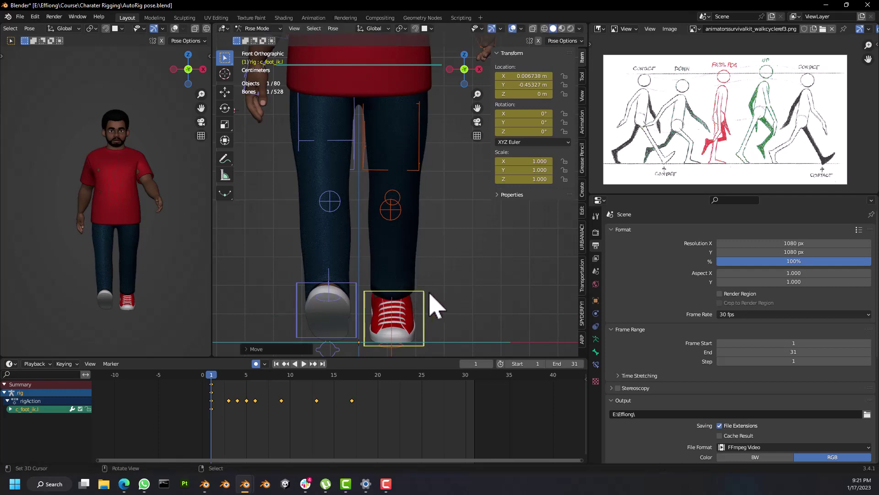
Step: Try bringing both IK feet much closer together, moving the right one to a location X of about -0.031 m
key("g")
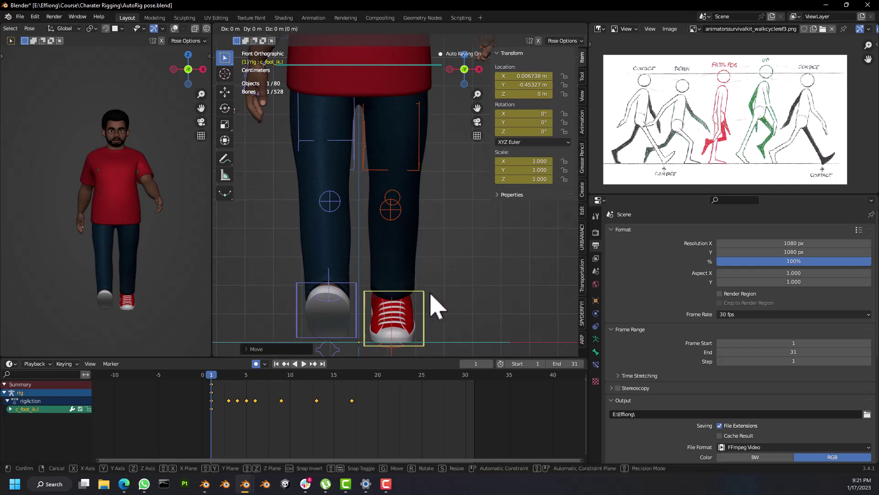
left_click(408, 291)
right_click(345, 283)
key("g")
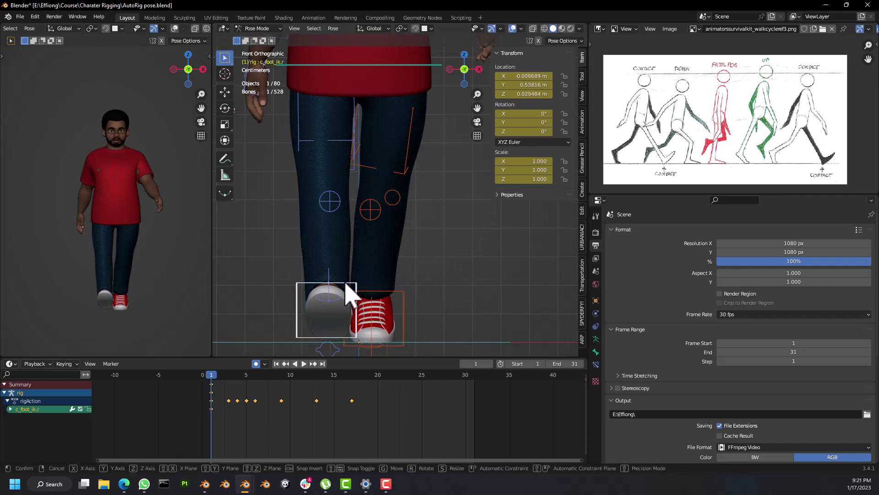
left_click(351, 280)
middle_click_drag(351, 281, 373, 288)
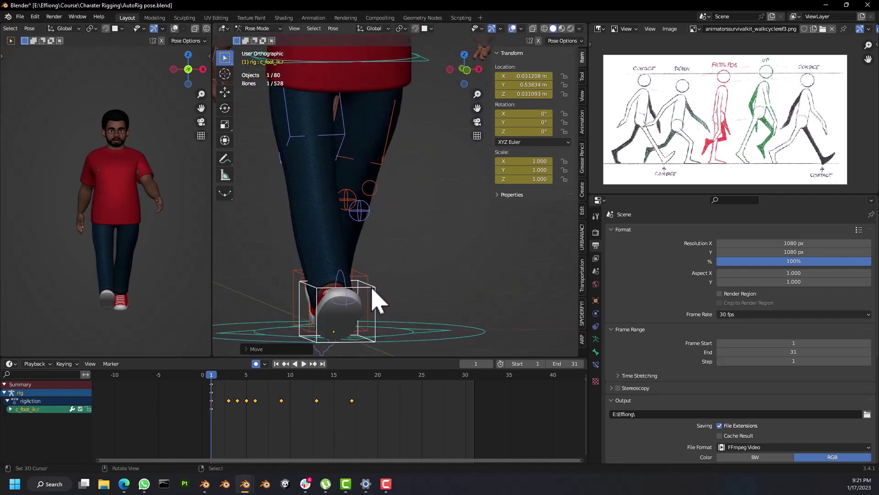
Step: Undo the recent inward moves of both IK feet
key("ctrl+z")
key("ctrl+z")
key("ctrl+z")
key("ctrl+z")
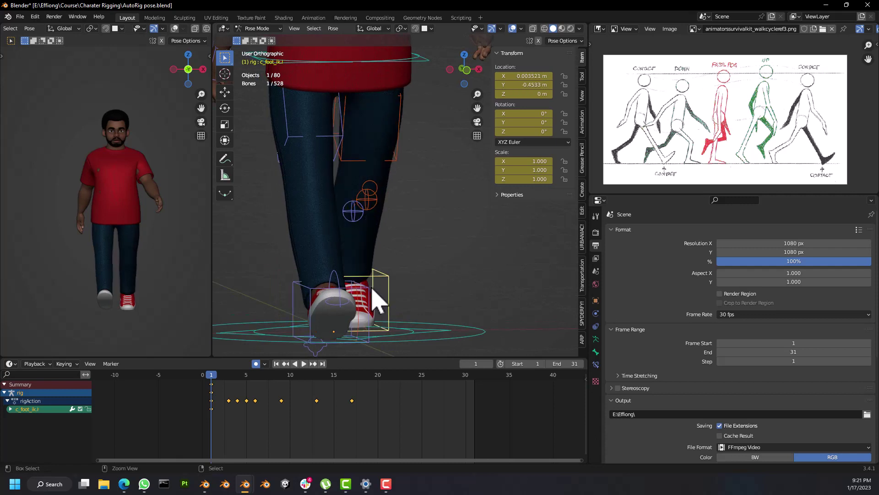
key("ctrl+z")
key("ctrl+z")
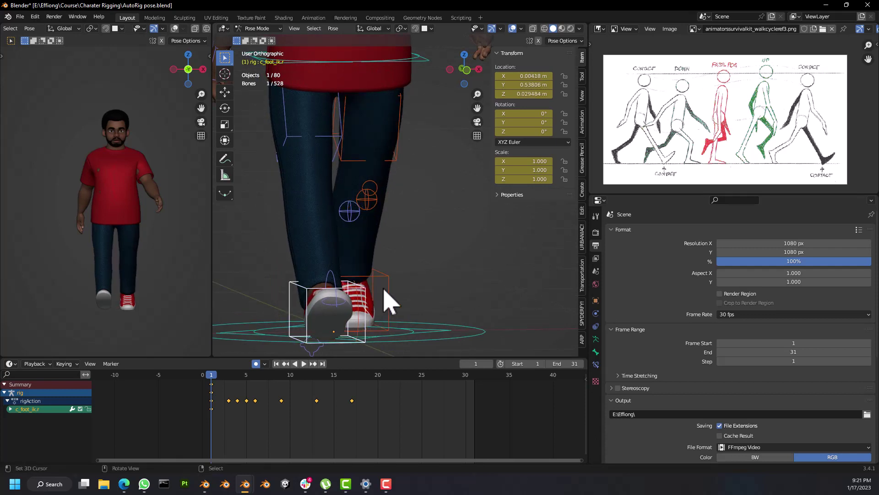
Step: Move the left IK foot slightly inward in front view to a location X of about 0.0083 m
key("KP_1")
left_click(422, 304)
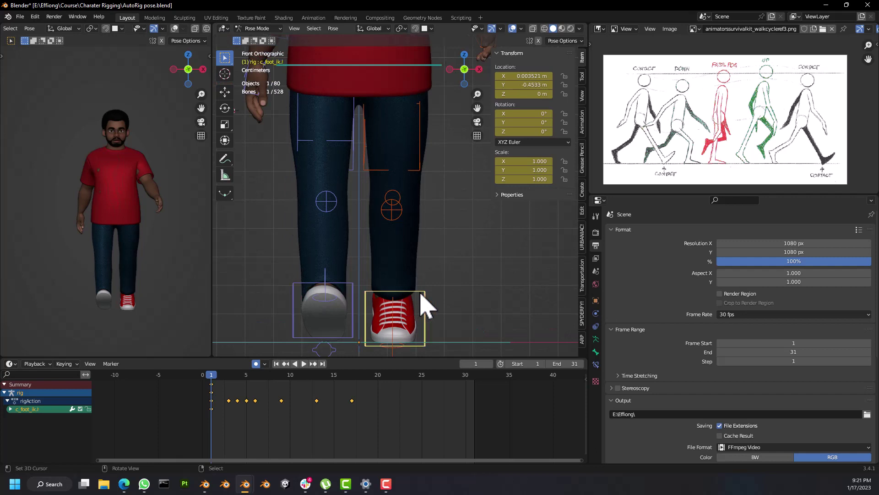
key("g")
left_click(417, 290)
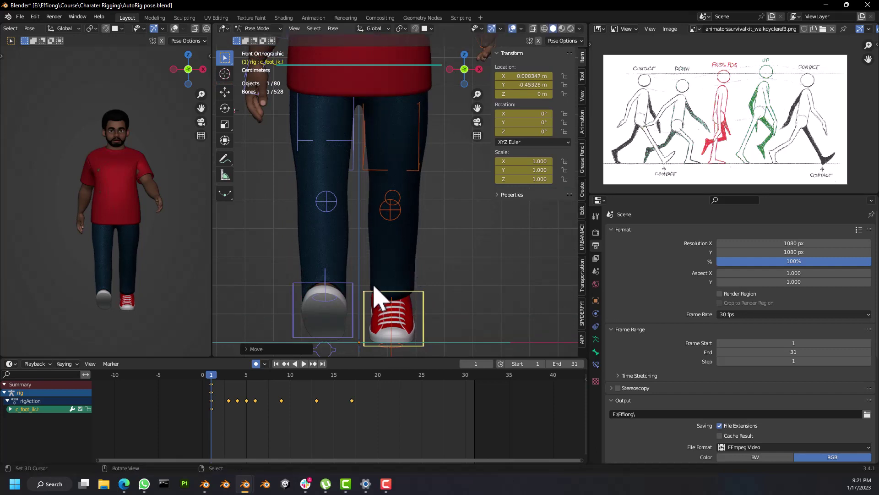
Step: Move the right IK foot slightly inward along global X to a location X of about -0.0006 m
right_click(353, 284)
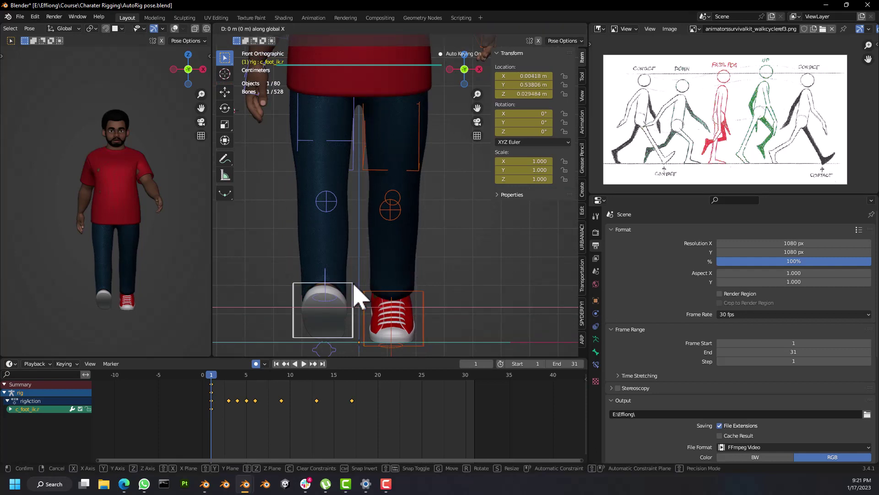
key("g")
left_click(355, 284)
scroll(357, 295, "up", 4)
scroll(357, 294, "down", 3)
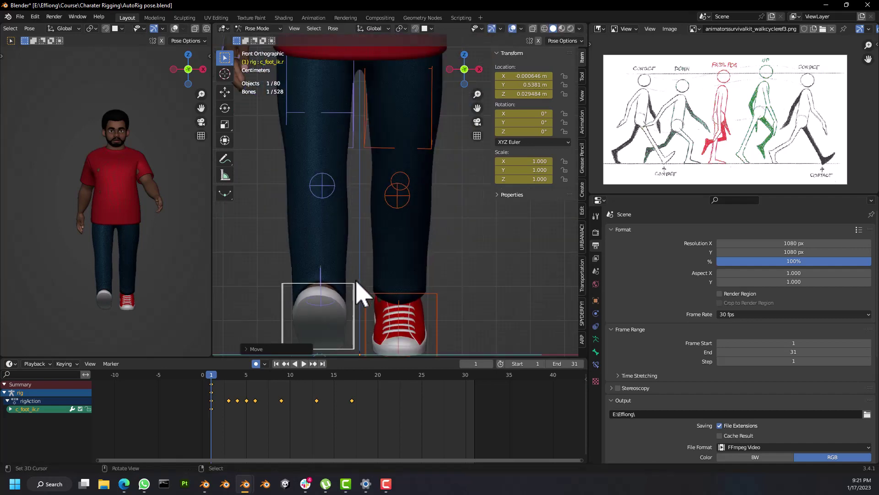
Step: Keyframe all of the rig's controls at frame 1 and move the current frame to frame 4
key("ctrl+KP_3")
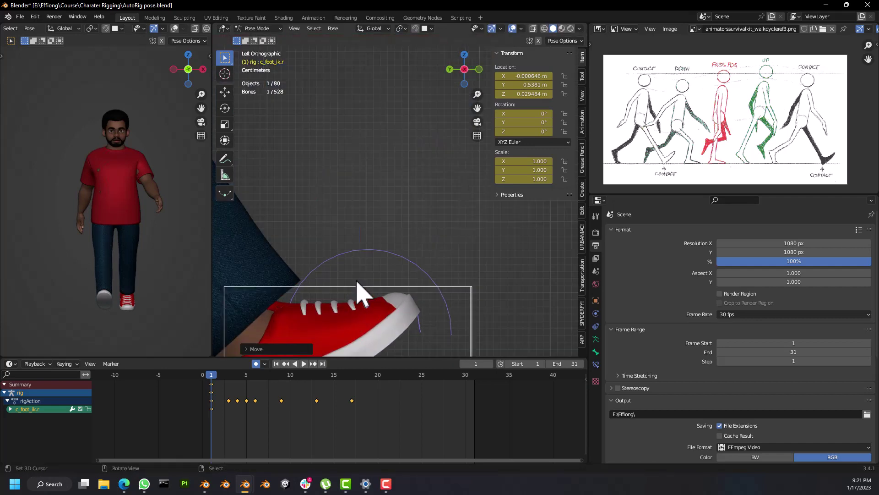
scroll(359, 291, "down", 8)
key("a")
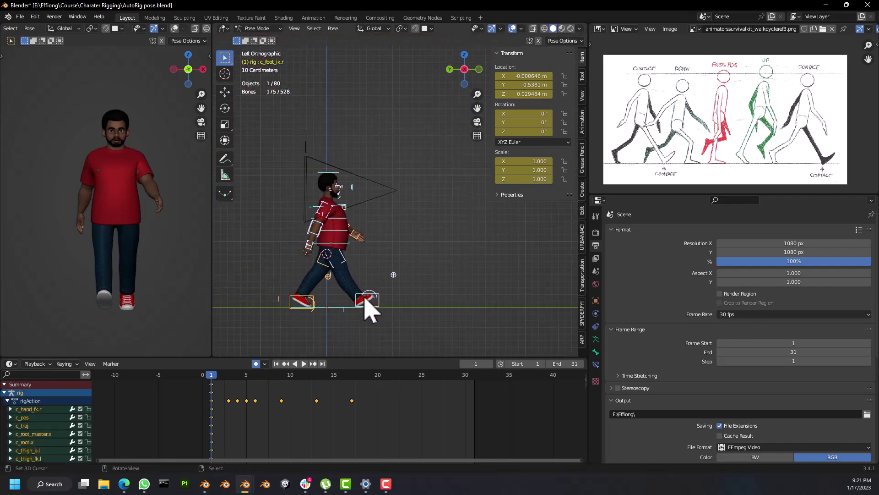
key("i")
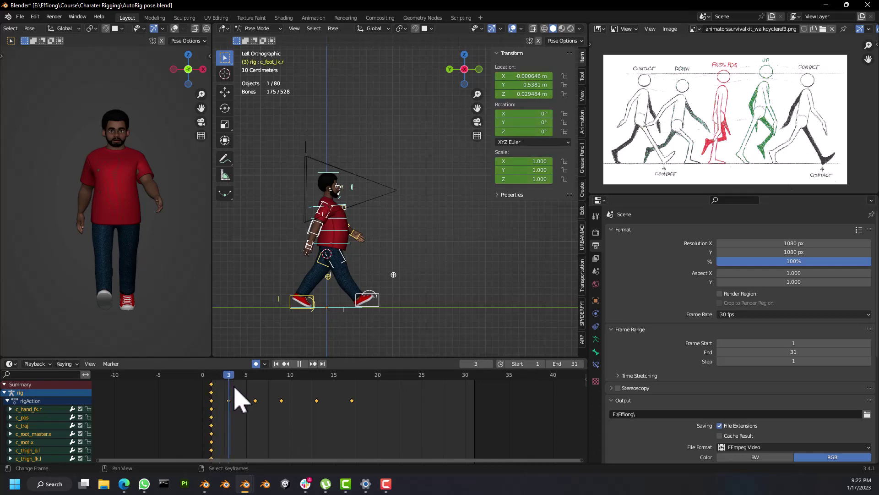
key("space")
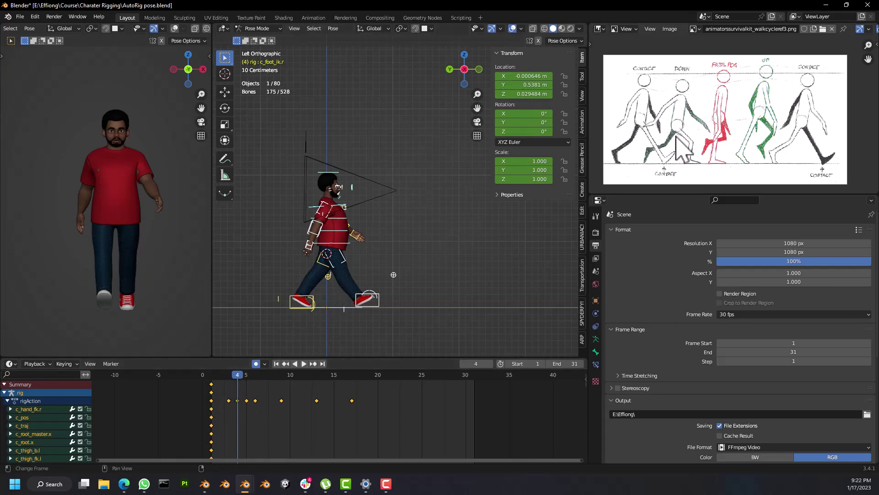
Step: Examine the character's legs and feet from the side and at an angle against the reference's down pose
scroll(377, 279, "down", 2)
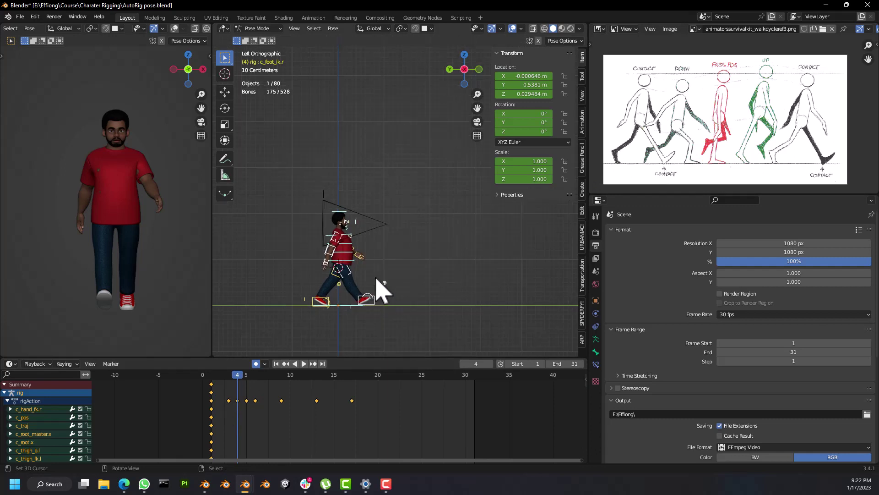
middle_click_drag(376, 279, 338, 291)
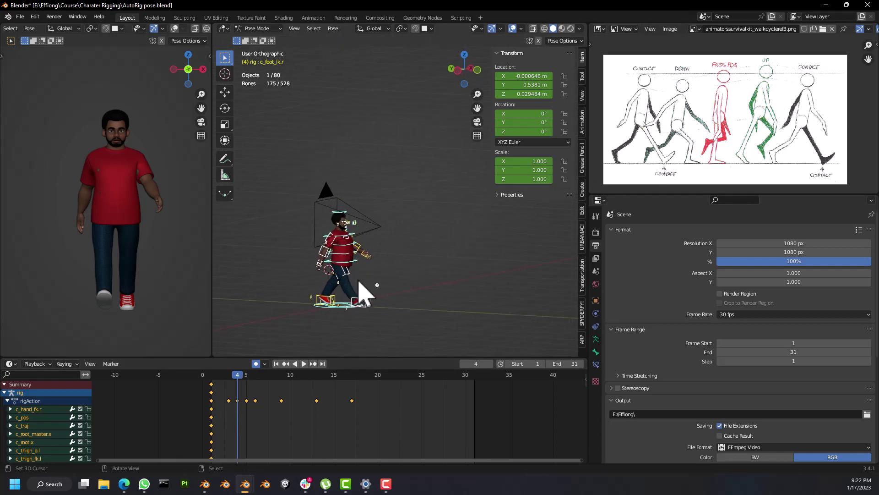
scroll(359, 284, "up", 2)
scroll(356, 279, "down", 2)
scroll(352, 272, "up", 3)
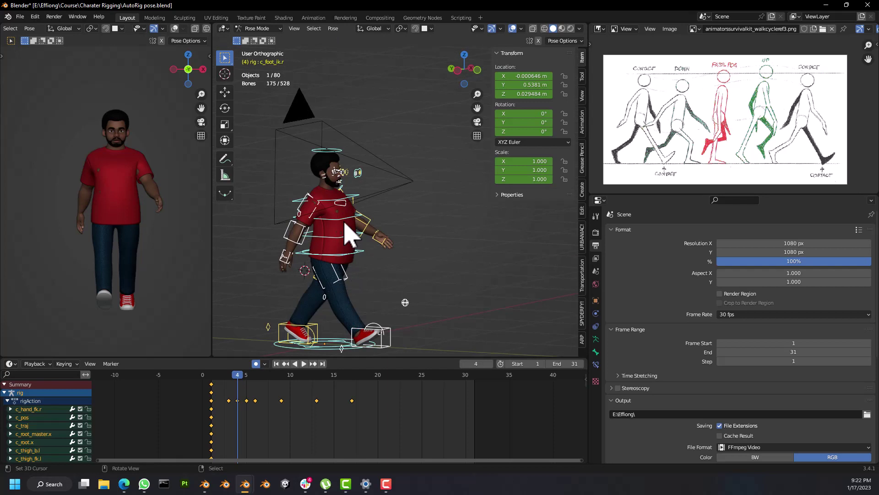
middle_click_drag(357, 245, 387, 284)
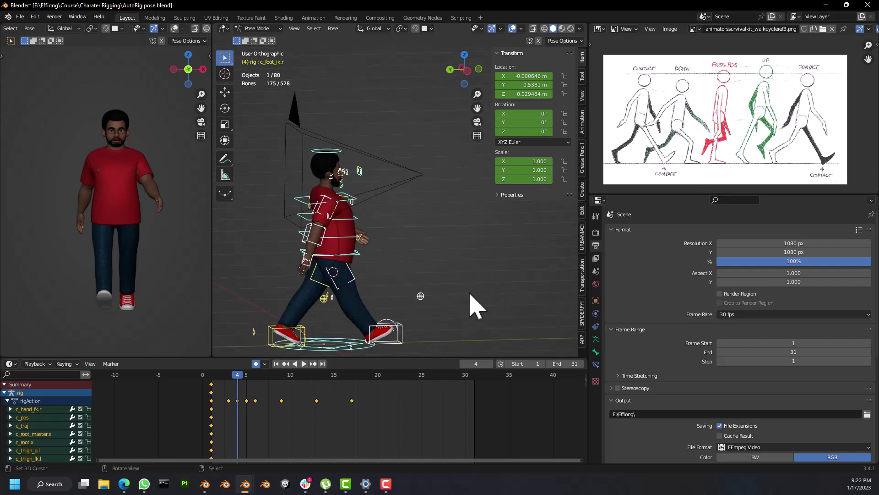
middle_click_drag(401, 311, 353, 298)
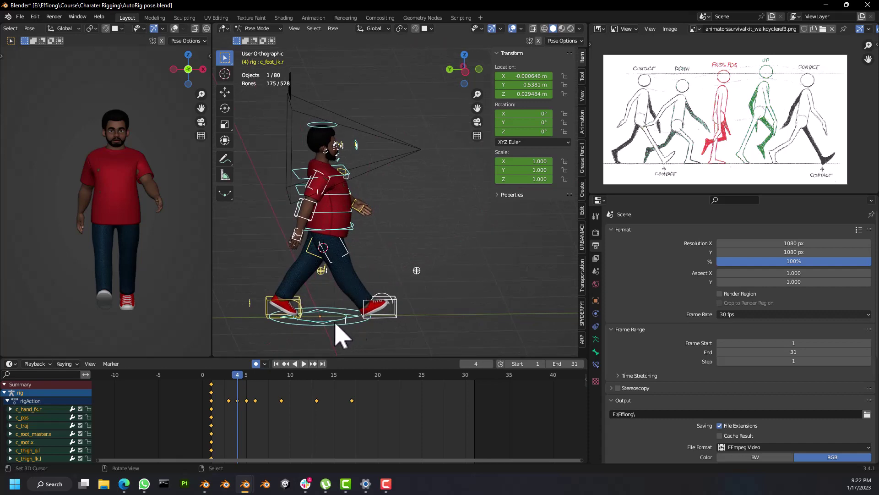
scroll(426, 310, "up", 3)
scroll(426, 310, "down", 6)
middle_click_drag(426, 310, 324, 320, "shift")
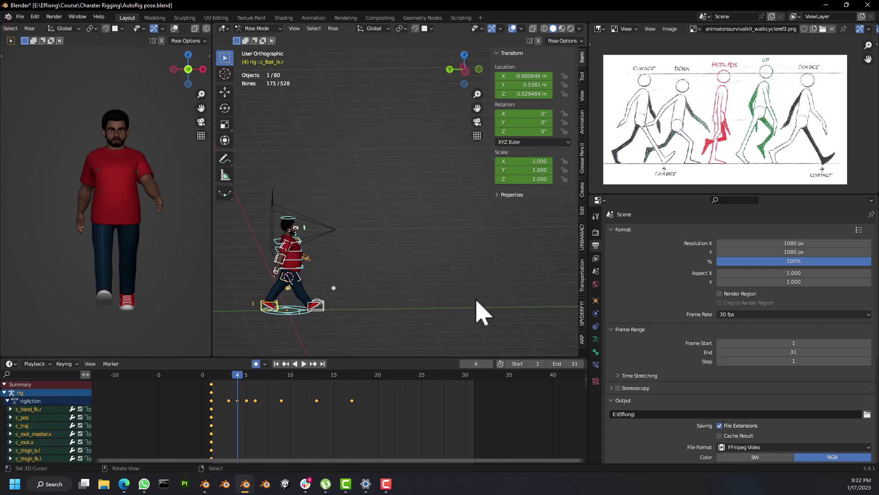
scroll(330, 286, "up", 3)
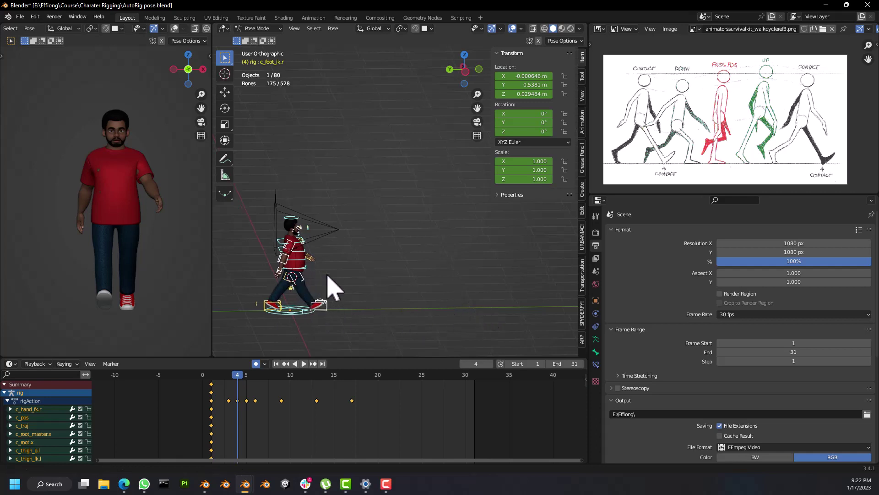
middle_click_drag(350, 289, 353, 265, "shift")
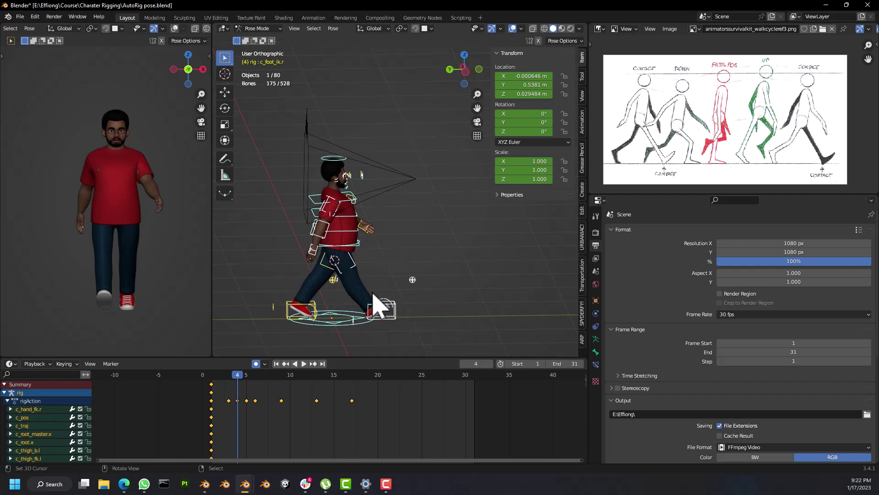
mouse_move(373, 292)
middle_mouse_down("shift")
mouse_move(365, 276)
mouse_move(363, 294)
mouse_move(285, 290)
mouse_move(419, 299)
mouse_move(377, 291)
middle_mouse_up("shift")
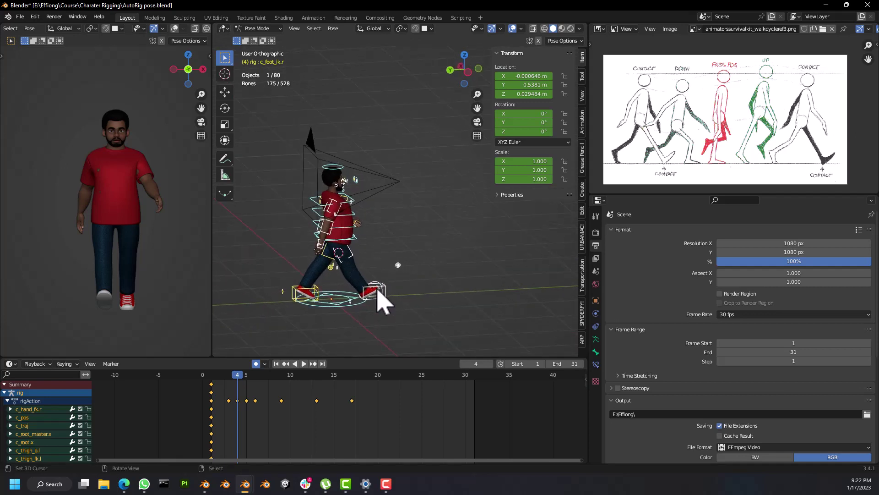
key("ctrl+KP_3")
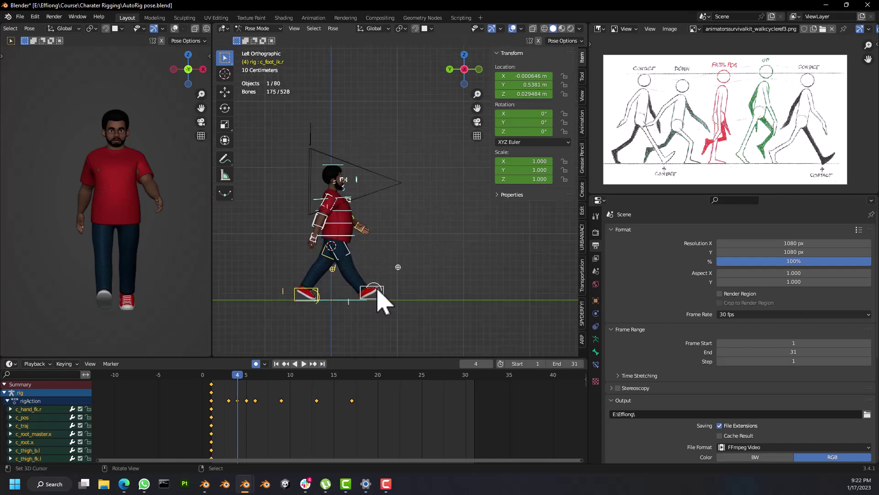
middle_click_drag(364, 293, 377, 288, "shift")
scroll(388, 296, "up", 5)
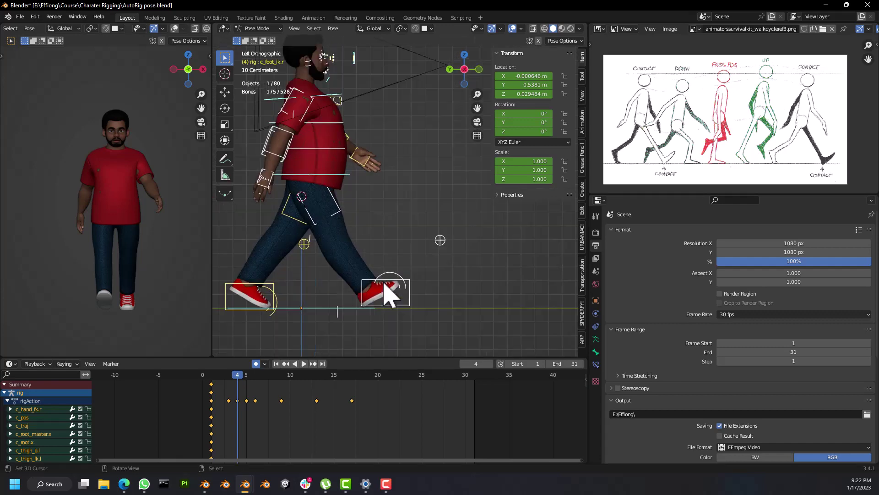
scroll(389, 298, "down", 4)
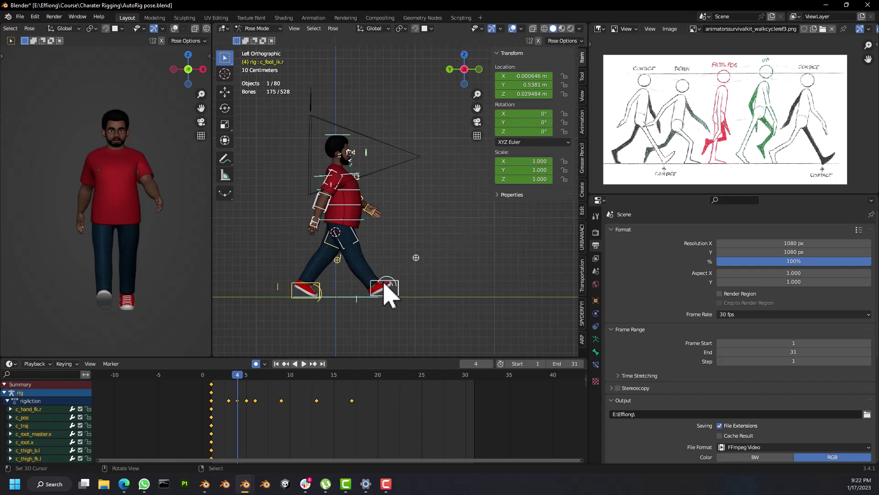
scroll(389, 296, "up", 3)
scroll(403, 295, "down", 3)
Step: Clear the location of the right foot roll control c_foot_roll_cursor.r at frame 4 to flatten the front foot
left_click(379, 282)
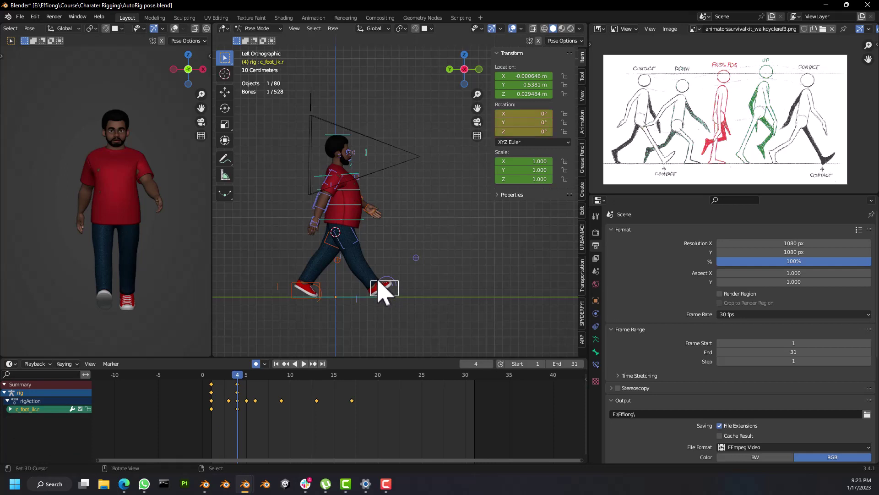
left_click(361, 313)
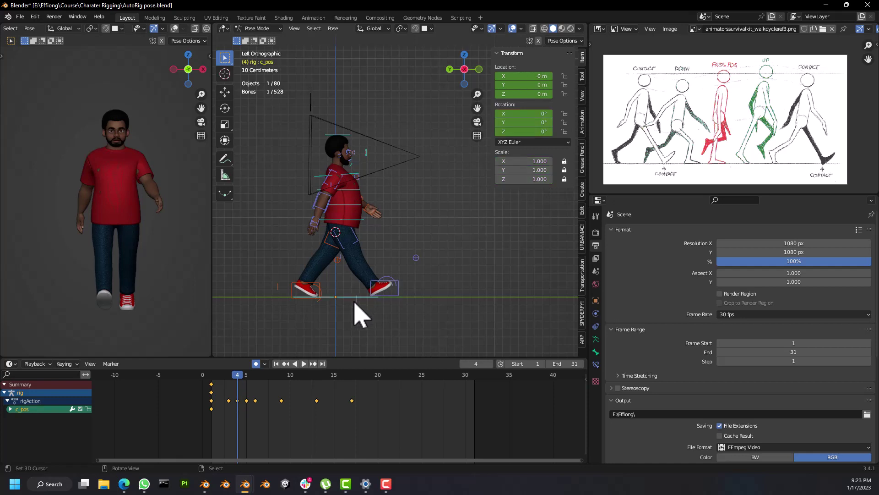
left_click(362, 307)
mouse_move(361, 308)
middle_mouse_down()
mouse_move(393, 330)
mouse_move(360, 302)
middle_mouse_up()
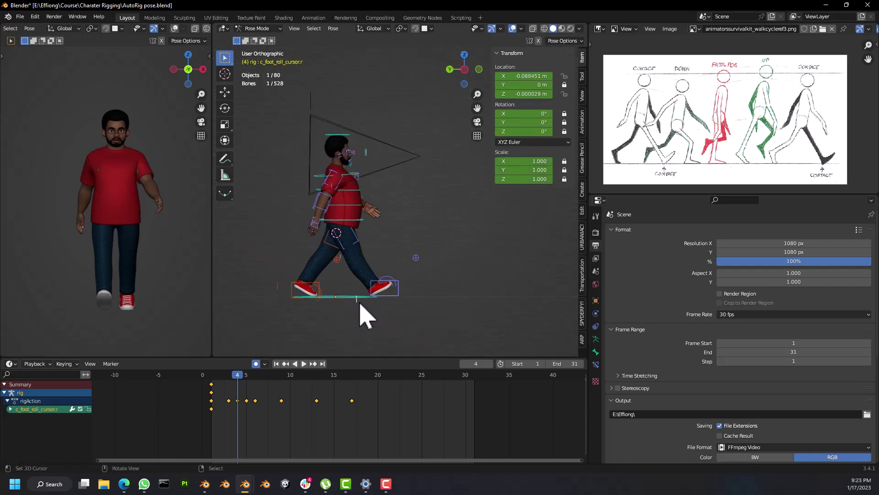
key("alt+g")
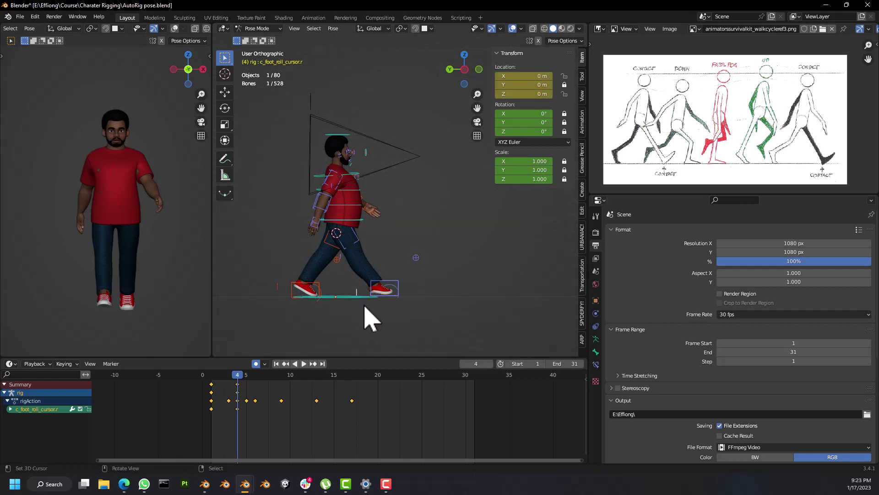
Step: Move the right IK foot back along global Y in left view to a location Y of about 0.282 m
middle_click_drag(366, 306, 387, 300, "alt")
scroll(377, 289, "up", 2)
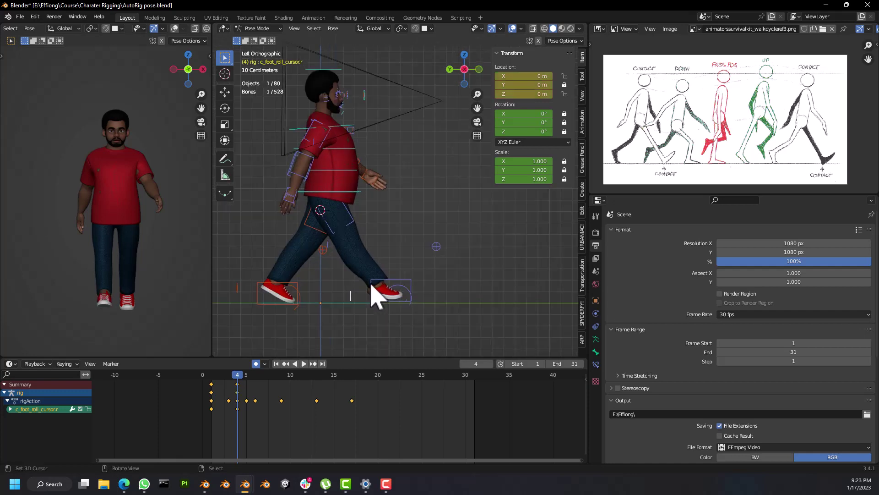
left_click(384, 291)
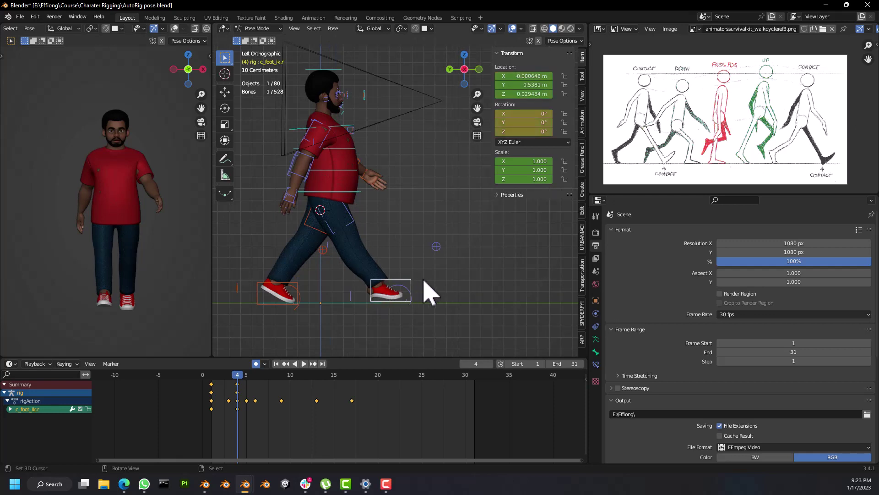
key("g")
key("y")
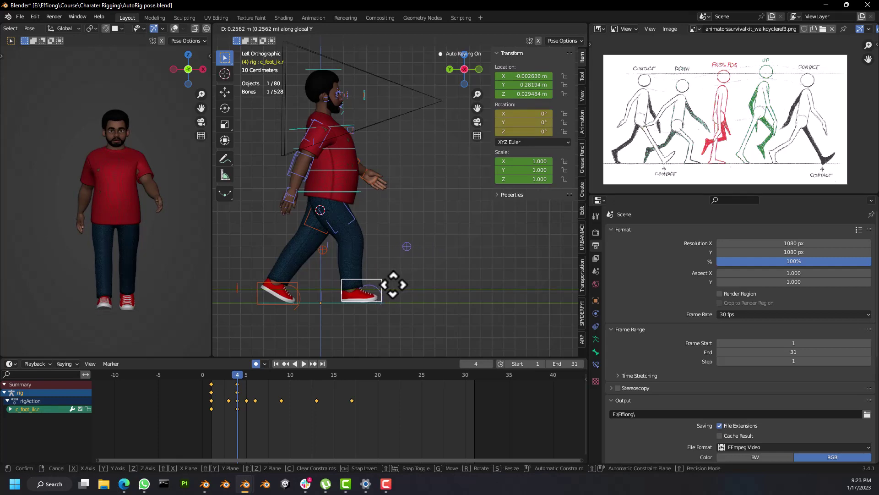
left_click(394, 284)
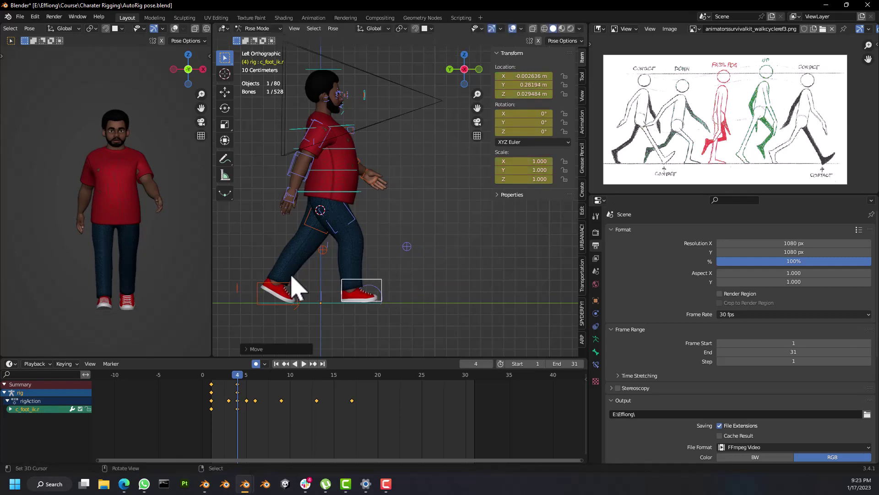
left_click(273, 287)
key("g")
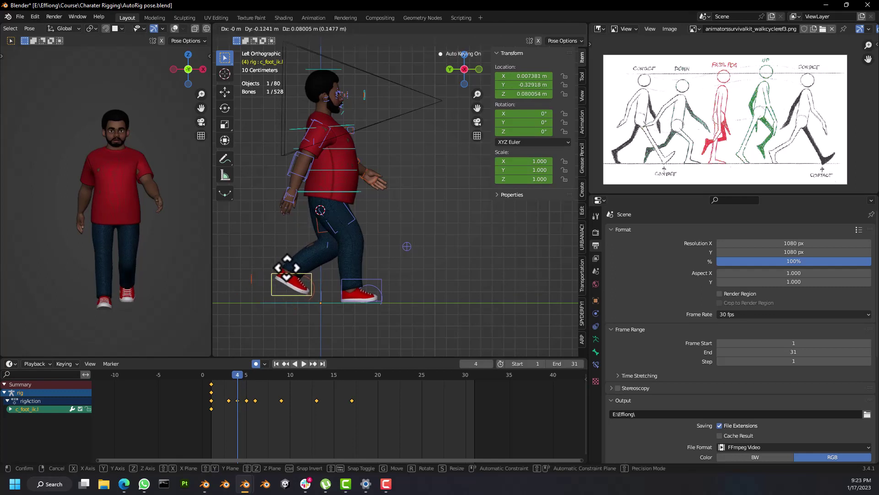
right_click(287, 268)
right_click(288, 270)
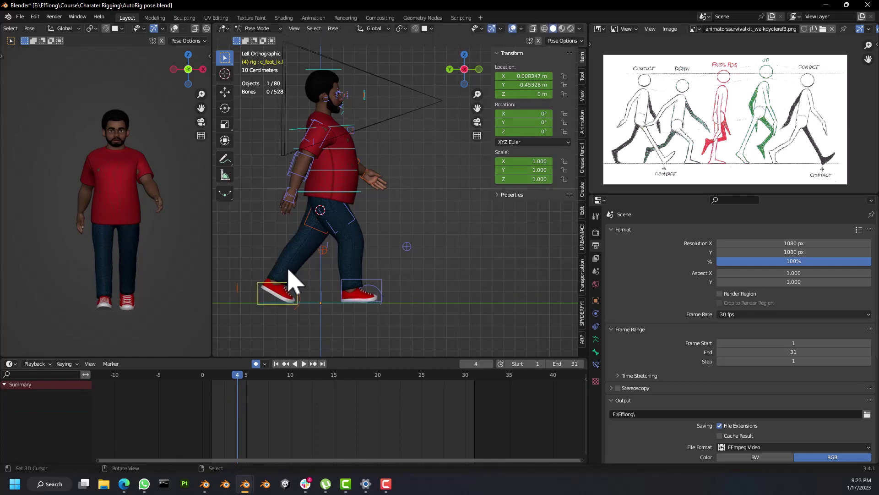
Step: Clear the location of the left foot roll control c_foot_roll_cursor.l at frame 4
left_click(235, 287)
key("alt+g")
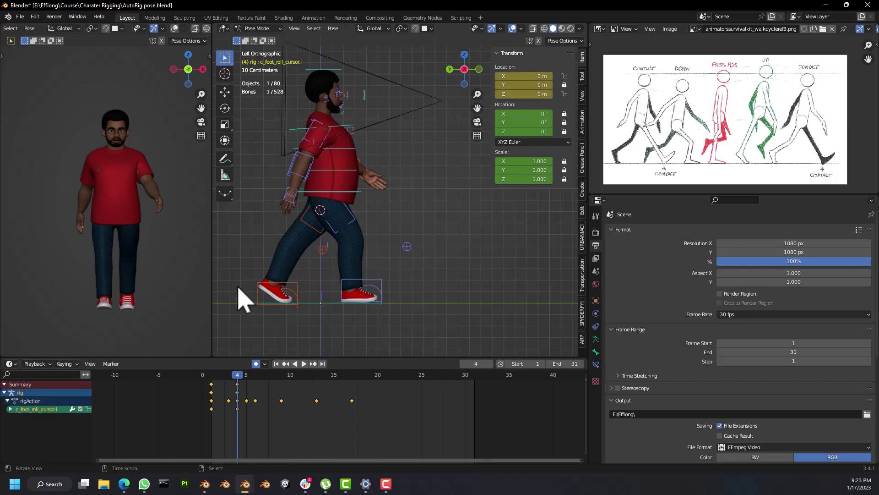
Step: Lift the back foot's IK control on frame 4 and rotate it about 87° so the toes point down
left_click(261, 284)
key("g")
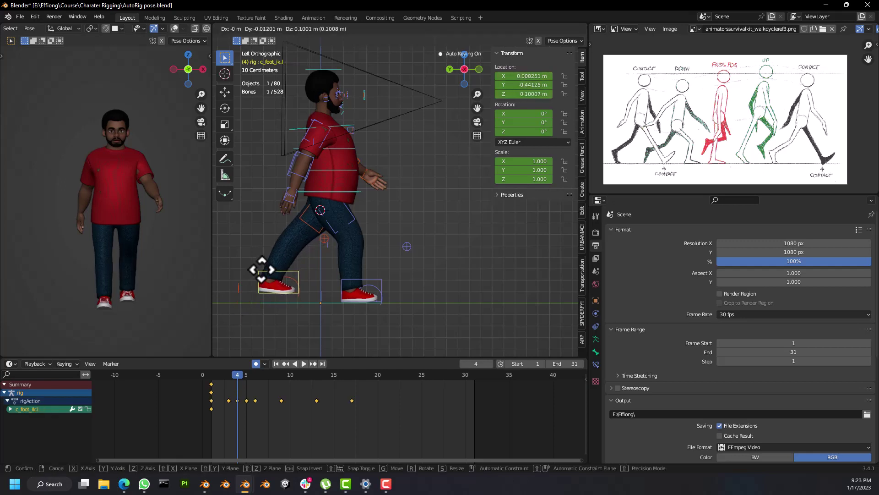
key("r")
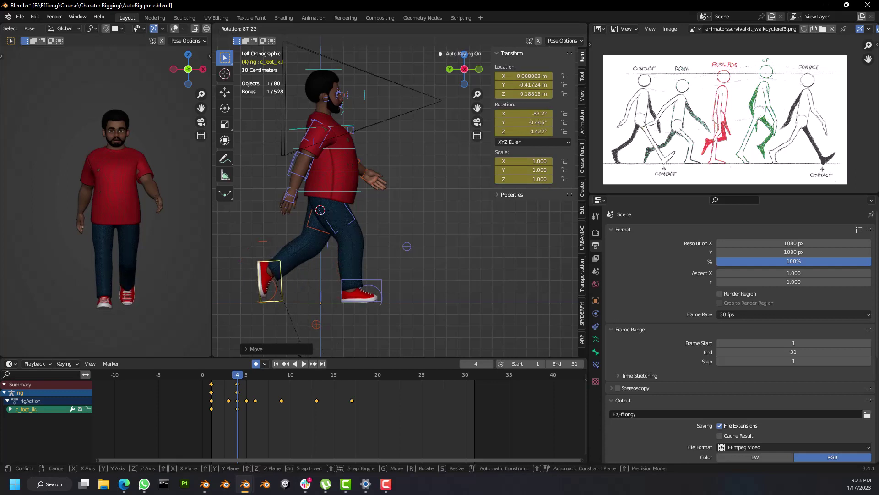
left_click(304, 352)
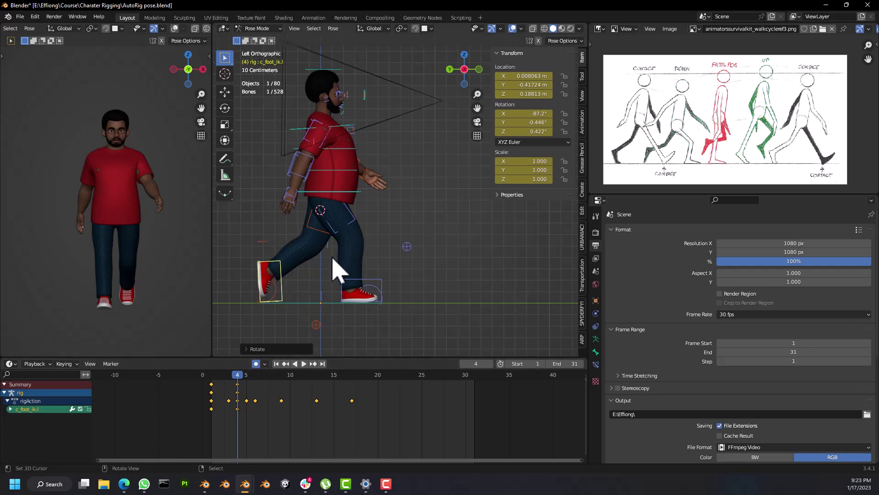
Step: Lower the hips by moving the root master control about 0.012 m down along the global Z axis
left_click(363, 191)
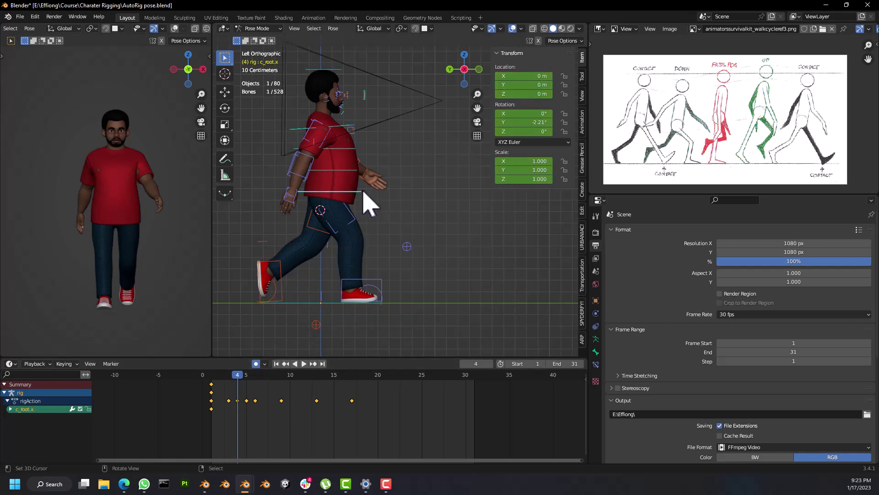
middle_click_drag(358, 210, 352, 220)
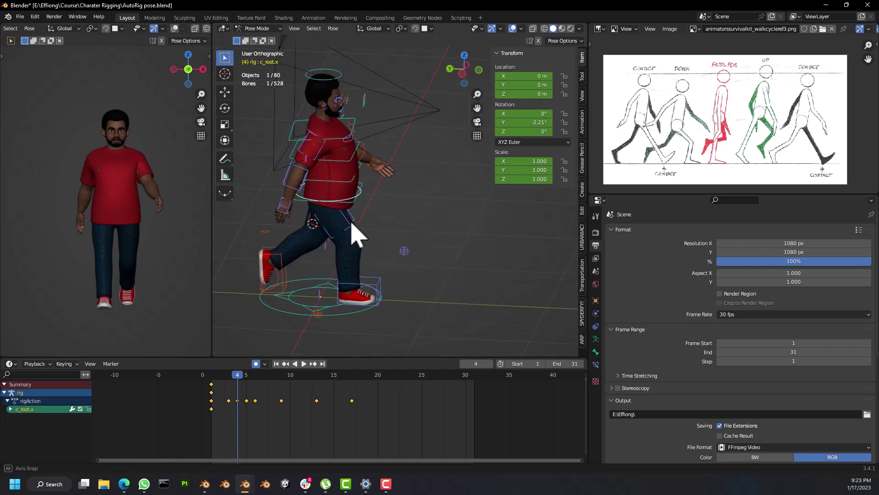
left_click(355, 214)
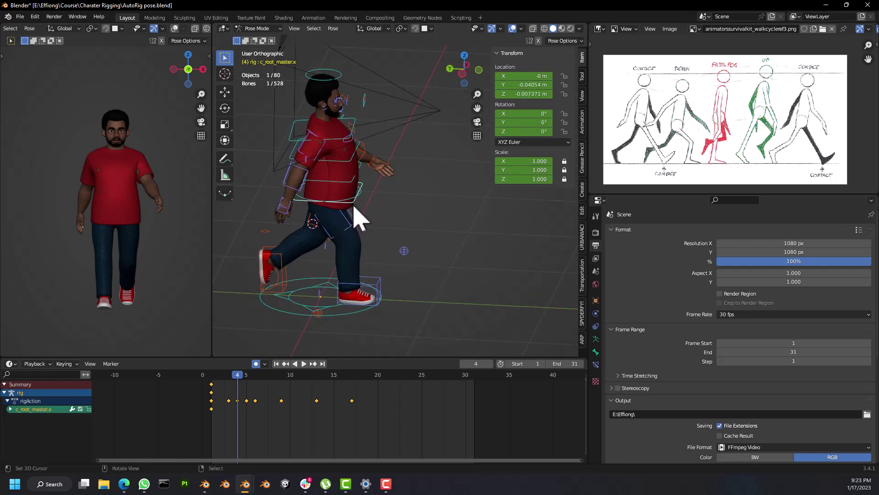
key("ctrl+KP_3")
key("g")
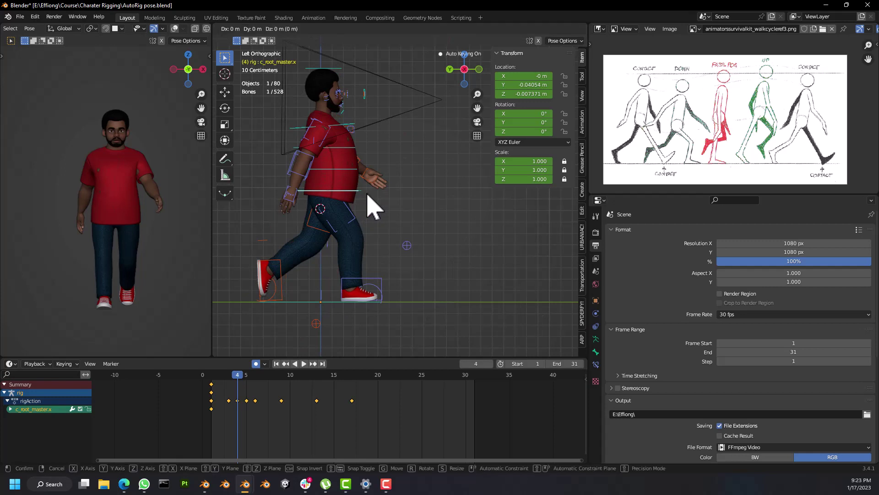
key("z")
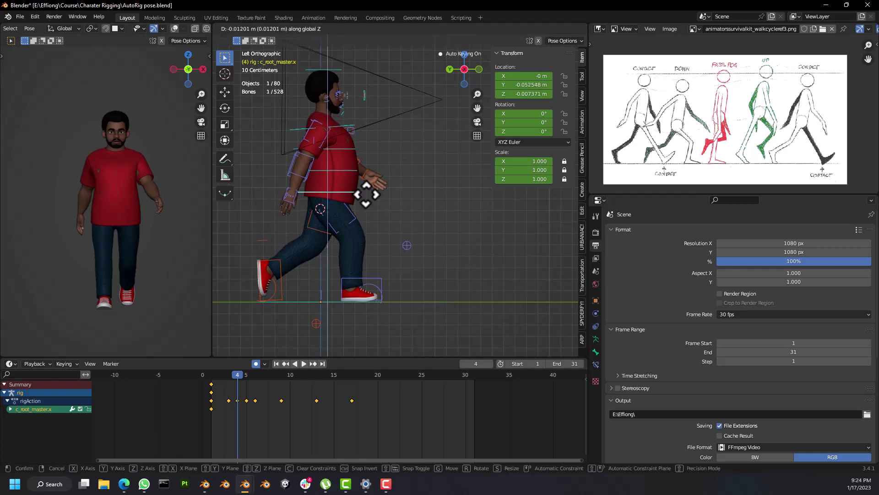
left_click(365, 194)
Step: Move the back foot's IK control about 0.024 m forward and 0.004 m up
left_click(281, 271)
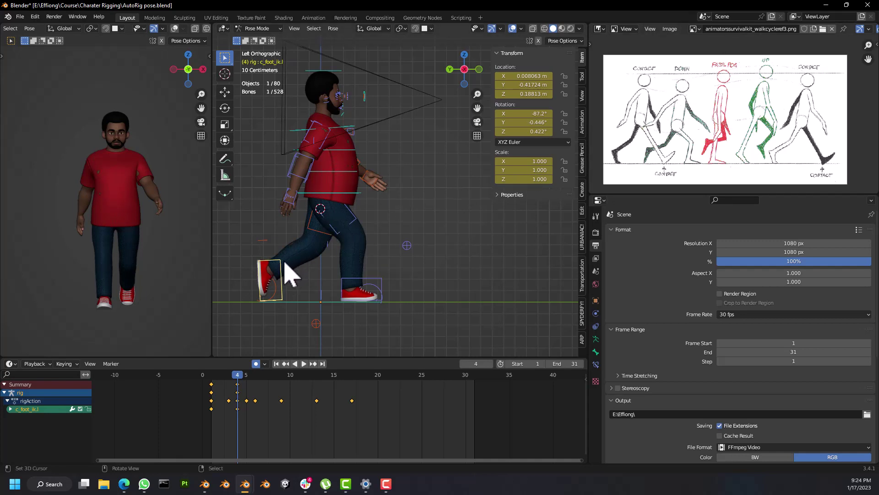
key("g")
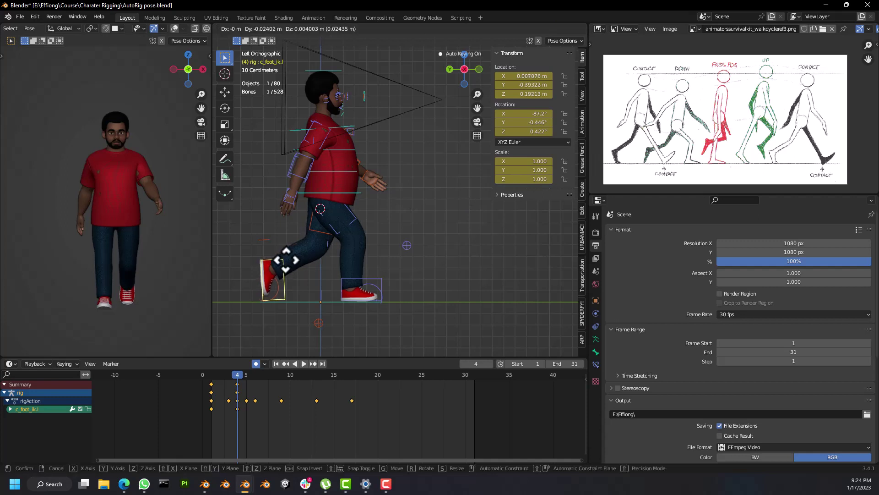
left_click(287, 259)
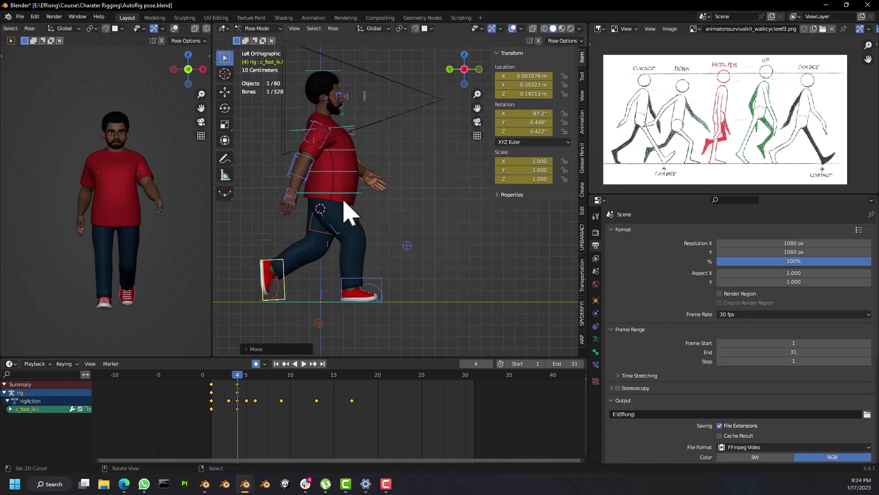
Step: Rotate the right upper arm's FK control slightly farther back behind the torso in the side view
left_click(334, 149)
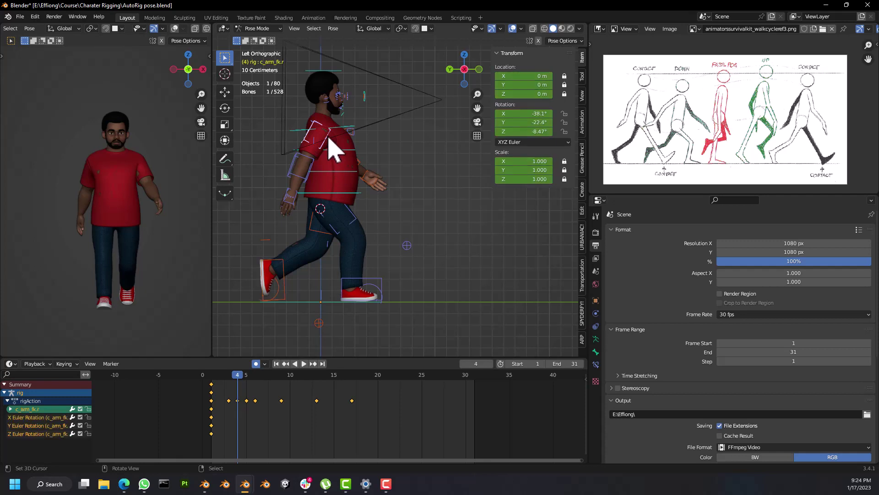
key("r")
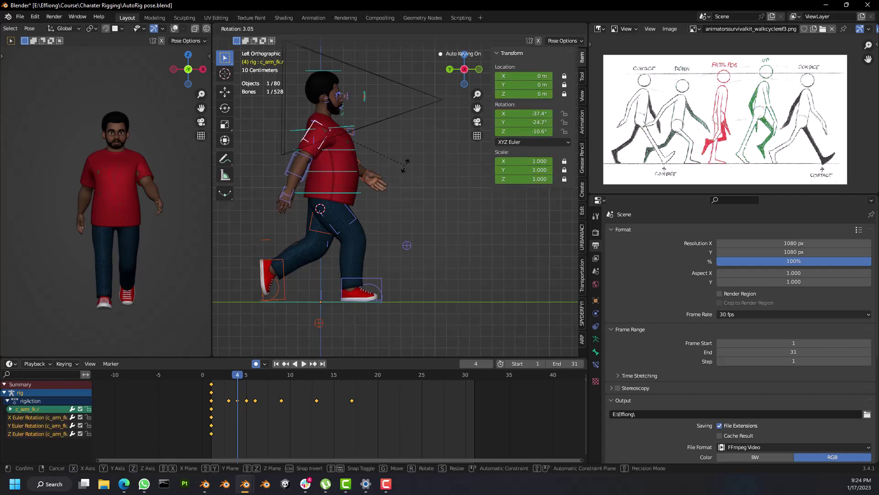
left_click(402, 174)
Step: Rotate the left upper arm's FK control in the side view to about X -30°, Y -29°, Z -33°
middle_click_drag(393, 167, 359, 178)
right_click(362, 112)
right_click(364, 113)
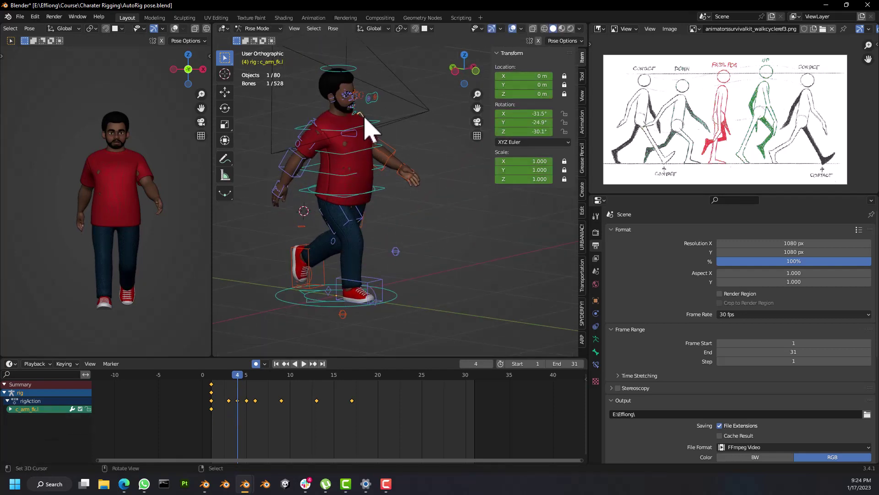
key("ctrl+KP_3")
key("r")
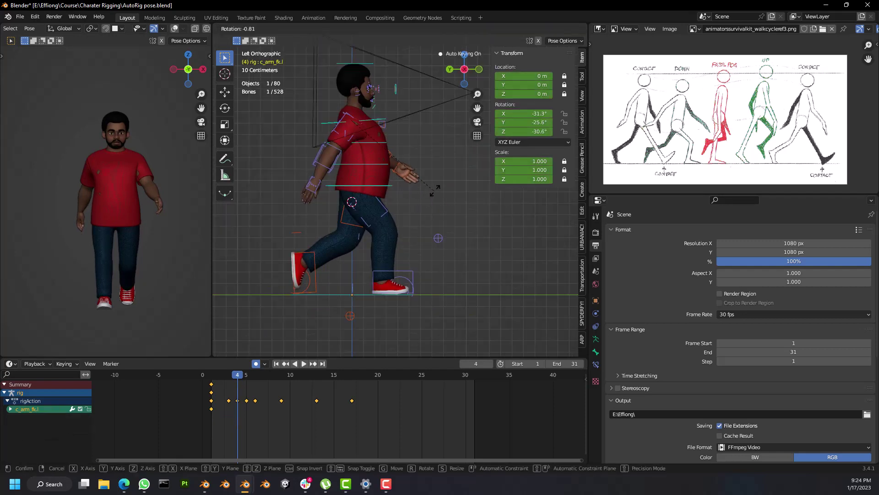
left_click(441, 187)
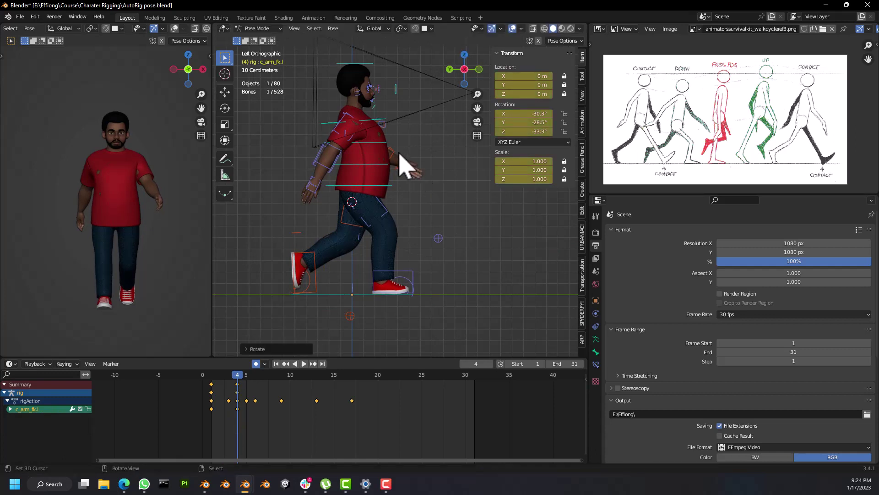
Step: Bend the left forearm's FK control to about 3.4° on Z
right_click(397, 149)
key("r")
left_click(427, 165)
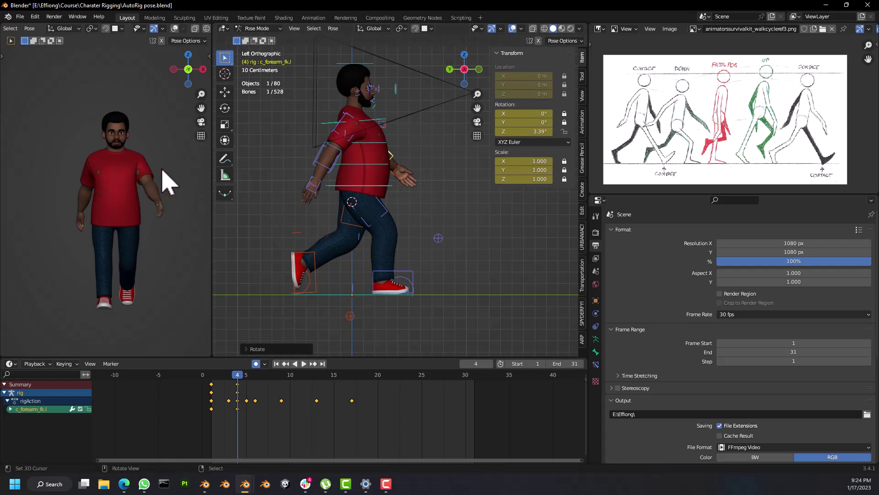
key("r")
left_click(186, 174)
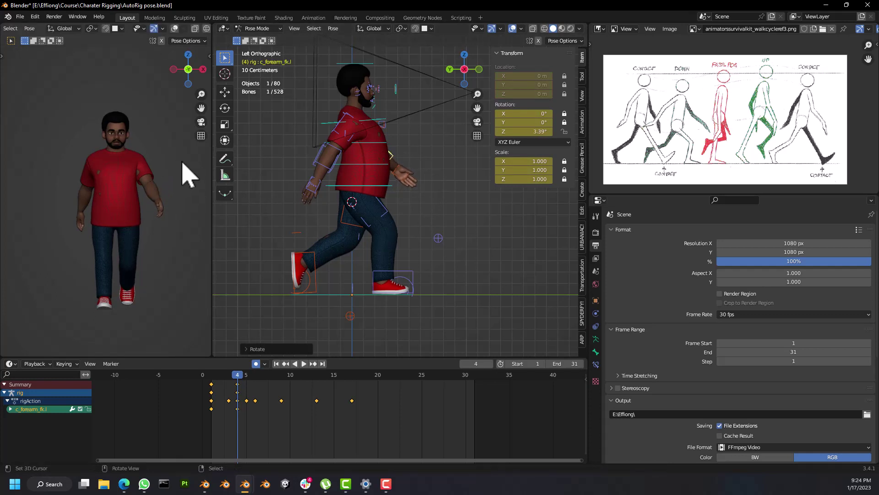
key("r")
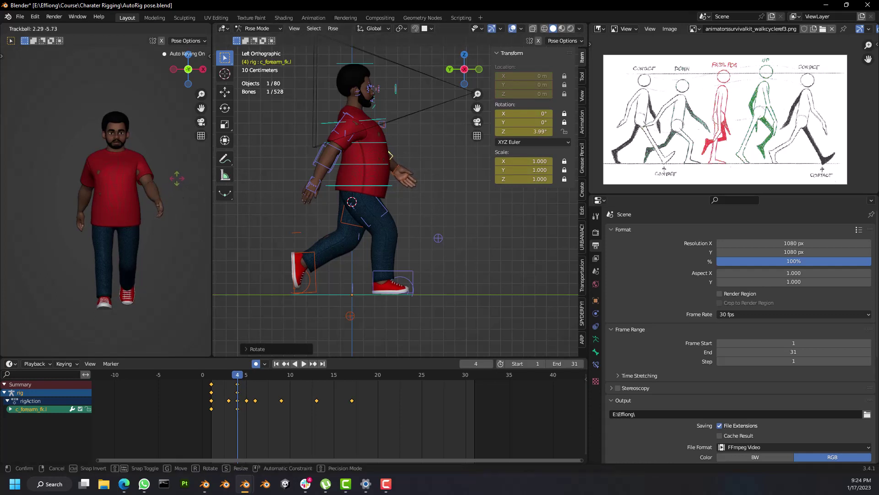
right_click(182, 171)
Step: Rotate the left upper arm about 7.5° in the front view to bring it closer to the body
middle_click_drag(383, 167, 367, 137)
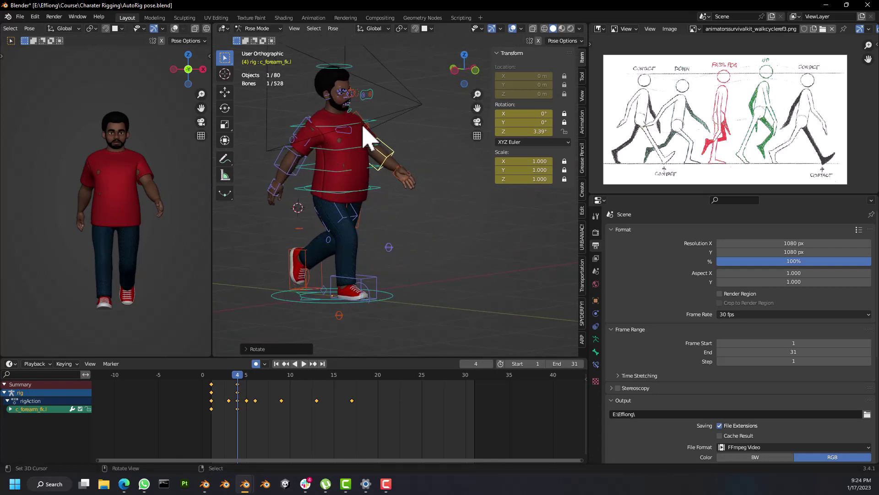
left_click(358, 111)
key("r")
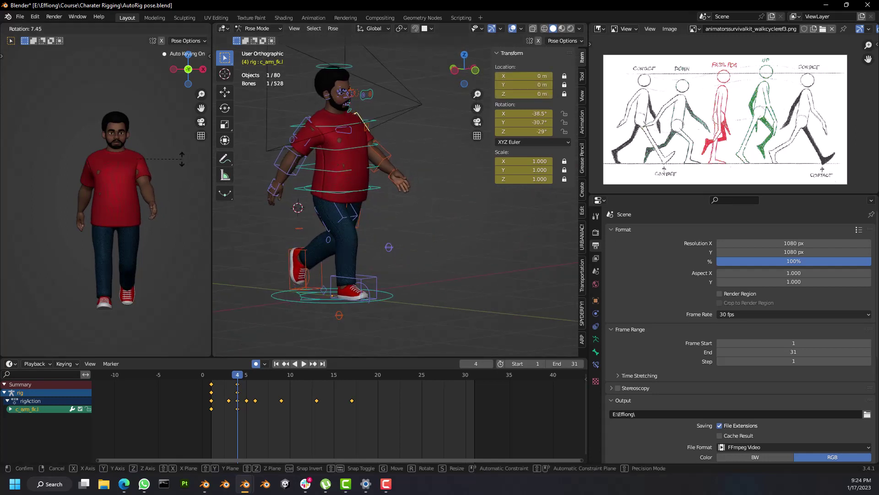
left_click(182, 159)
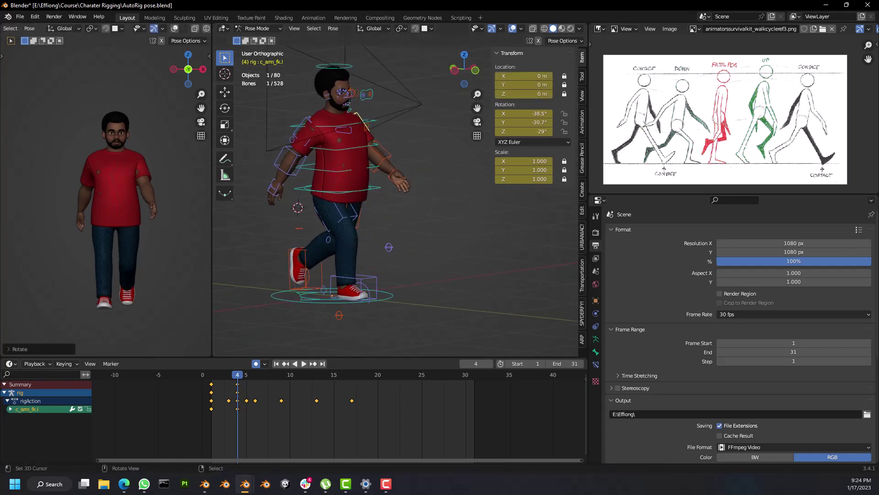
Step: Rotate the right upper arm in the front view to about X -38°, Y -29°, Z -12°
left_click(307, 134)
key("r")
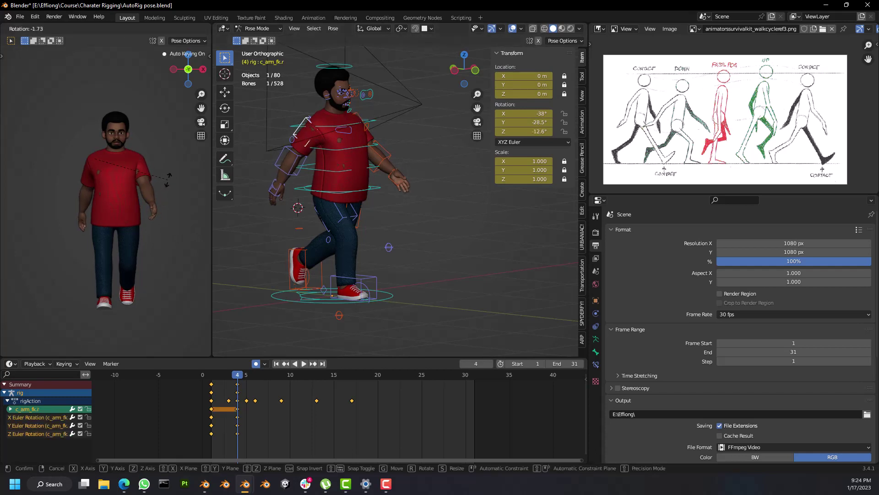
left_click(168, 179)
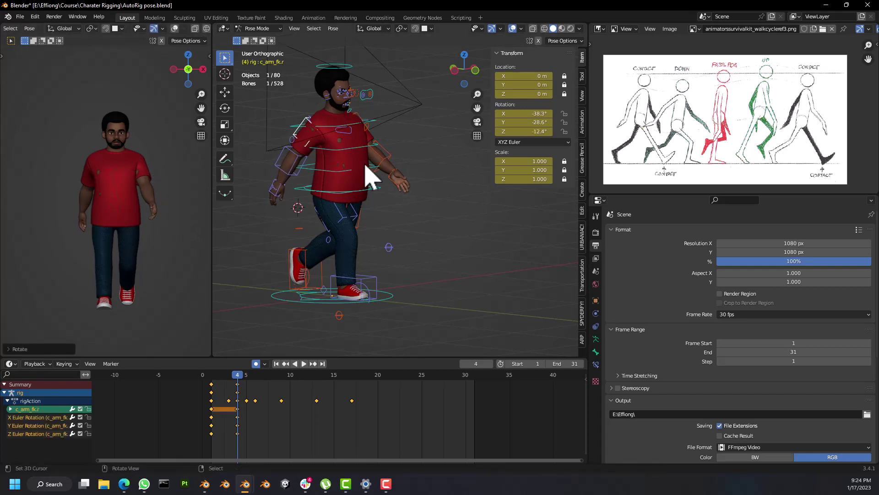
Step: Move the back foot's IK control about 0.032 m down and 0.008 m forward in the side view
key("KP_1")
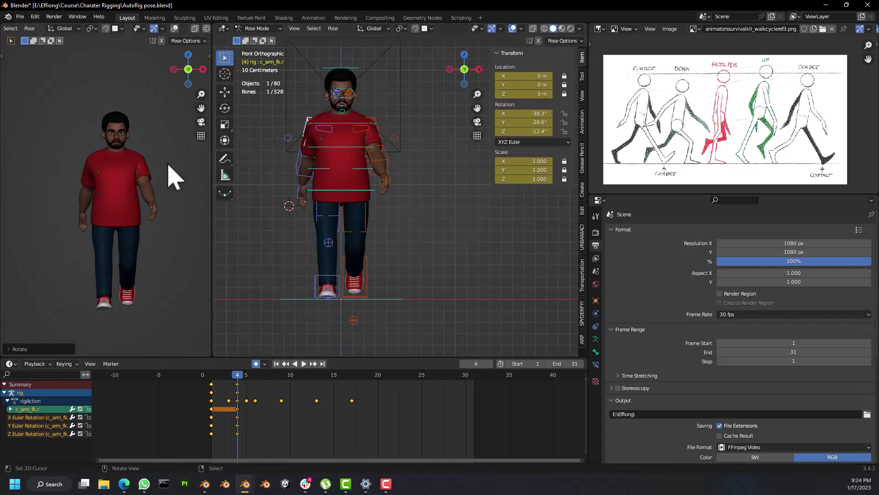
middle_click_drag(360, 212, 380, 233)
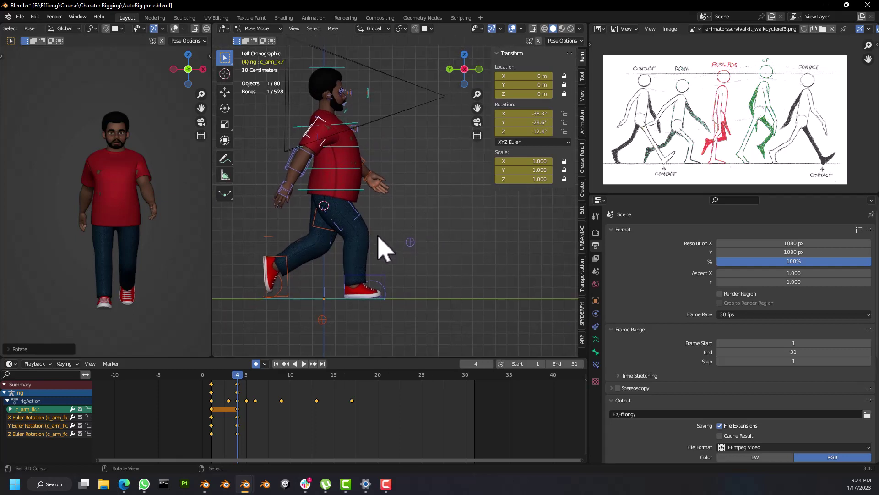
left_click(283, 269)
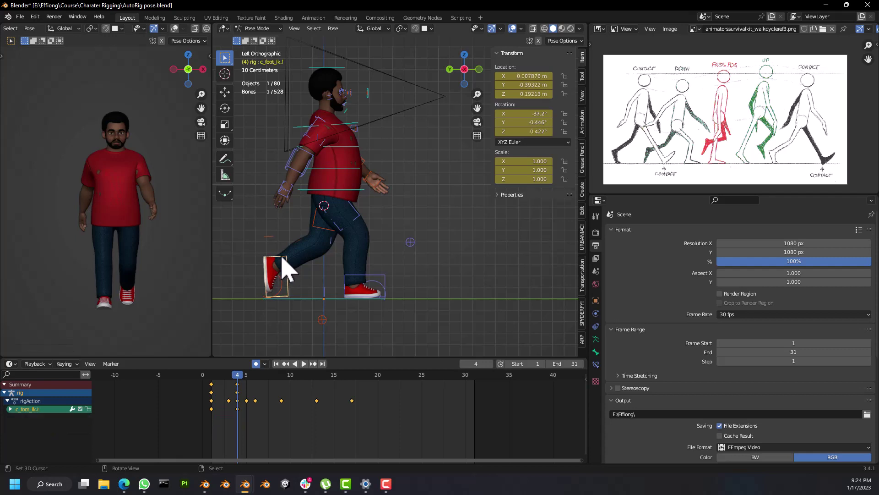
key("g")
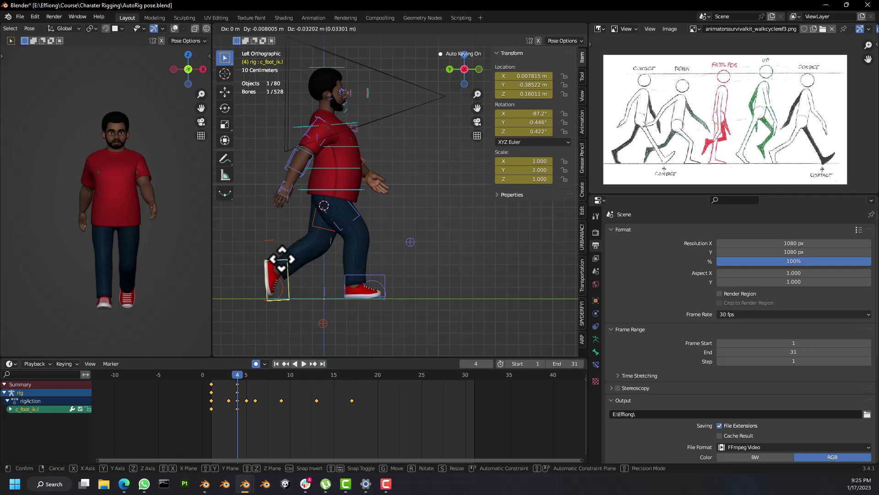
left_click(282, 259)
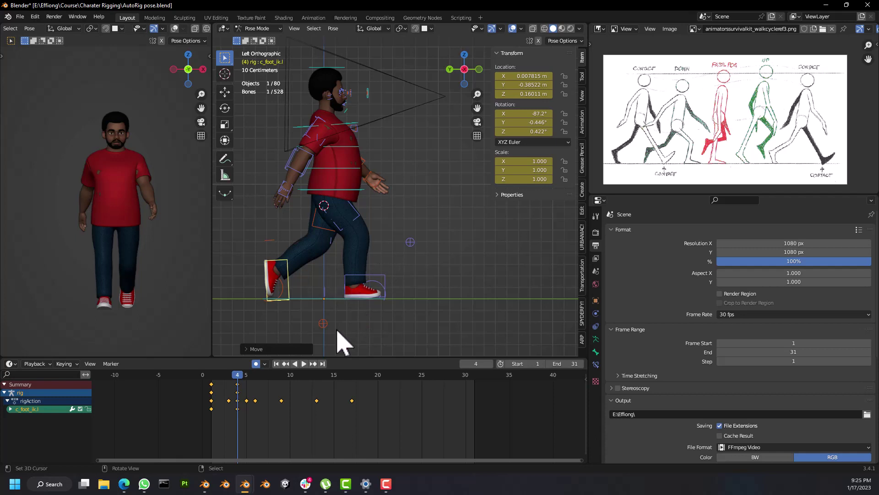
Step: Select all bones of the rig and insert keyframes for the whole character at frame 4
key("a")
key("i")
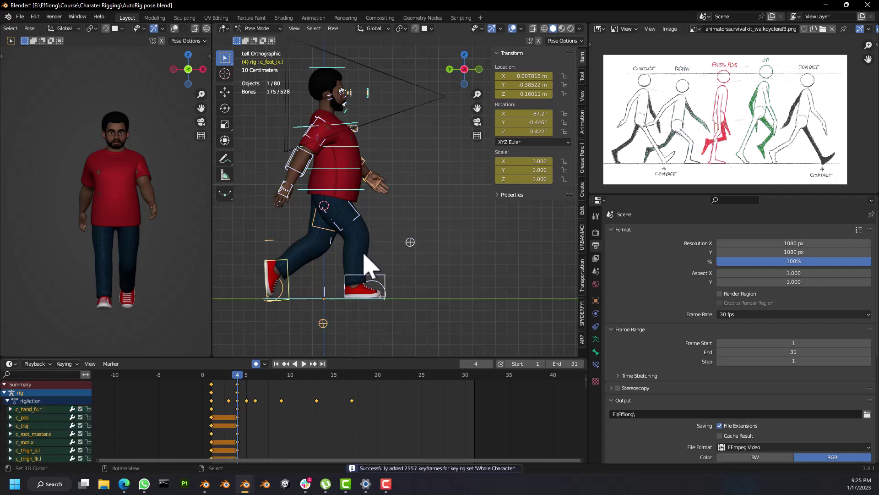
Step: Set the keyframe interpolation to Constant and play back the blocked poses
left_click_drag(215, 389, 228, 402)
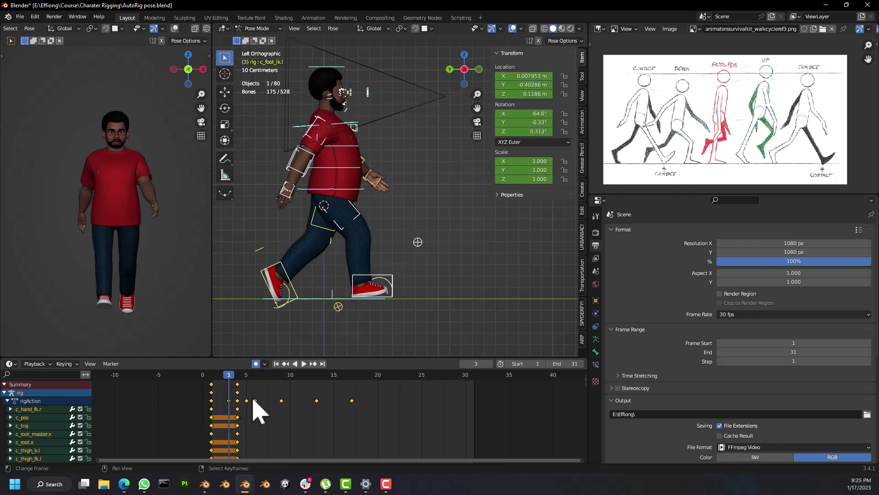
key("t")
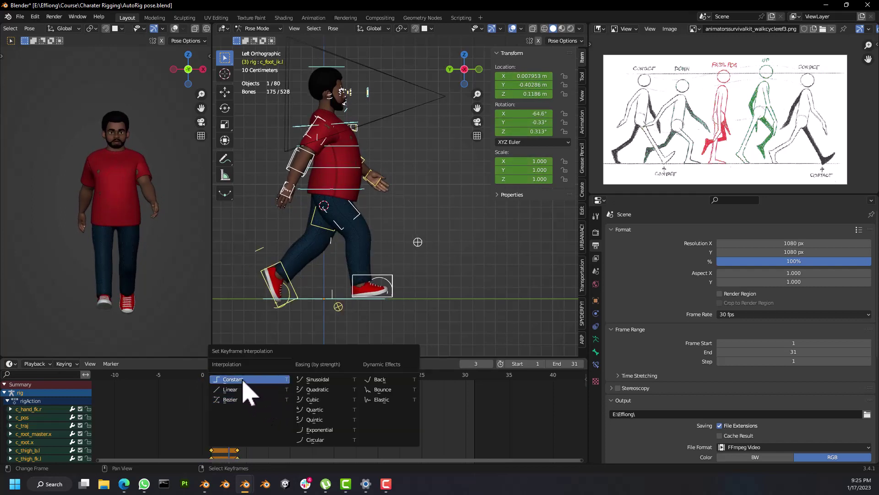
left_click(246, 392)
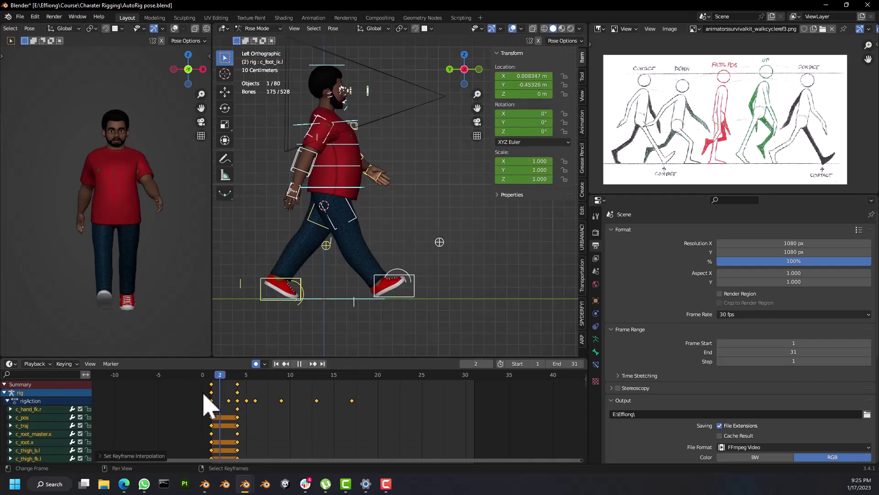
key("space")
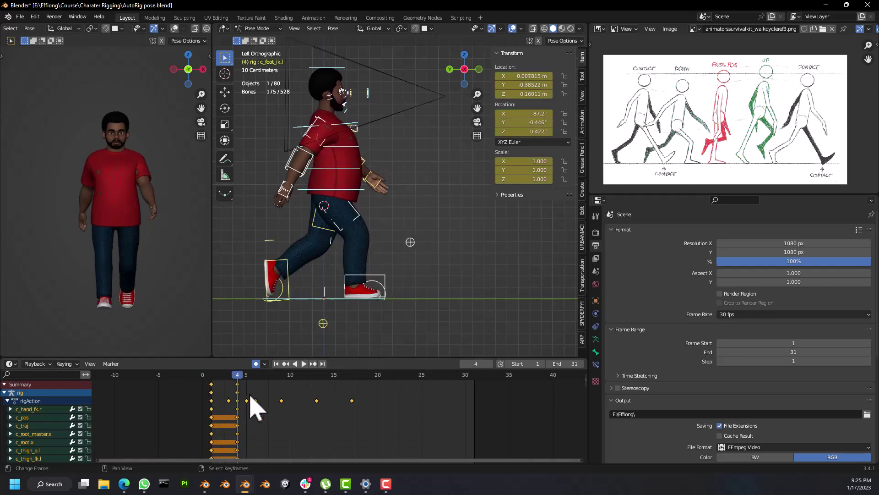
Step: Apply Constant interpolation to the selected keyframes and preview the contact and down poses in playback
key("t")
key("t")
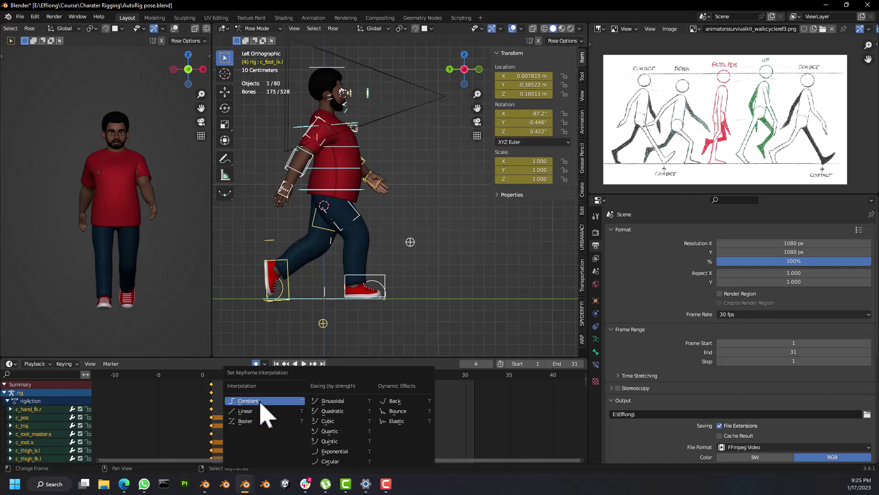
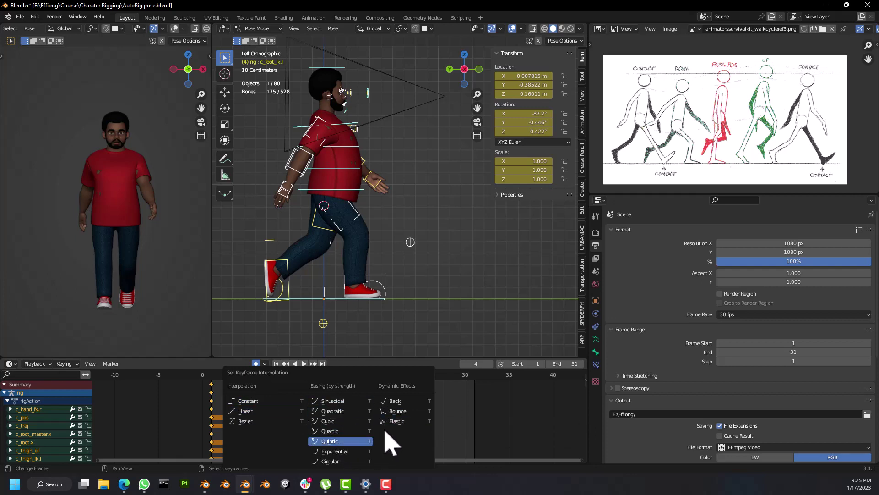
left_click(249, 400)
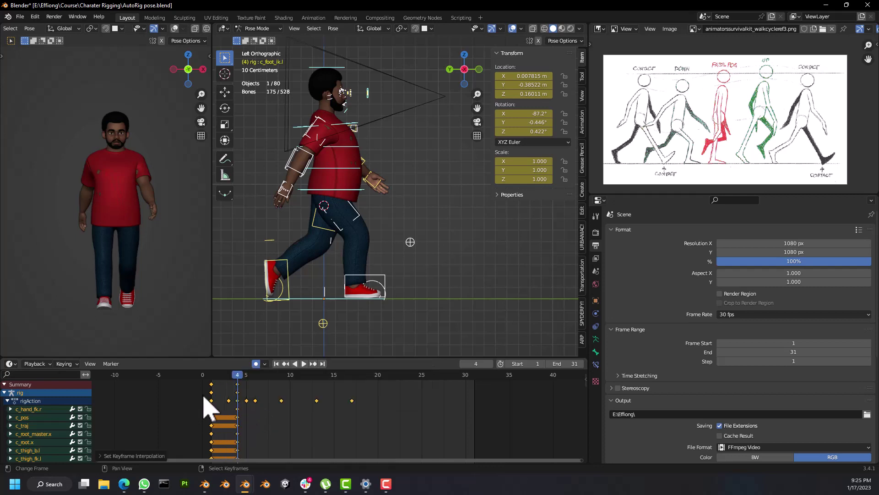
key("space")
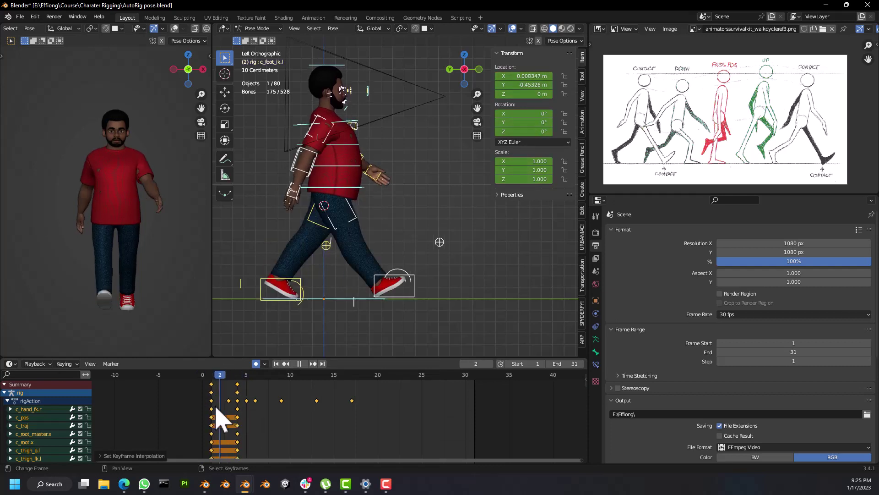
key("space")
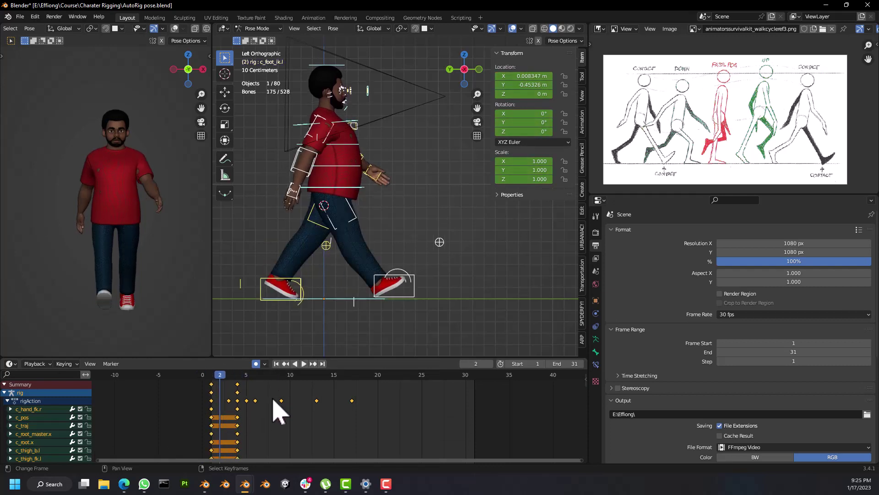
Step: Switch the keyframe interpolation to Bezier and play back the motion for comparison
key("t")
left_click(249, 417)
key("space")
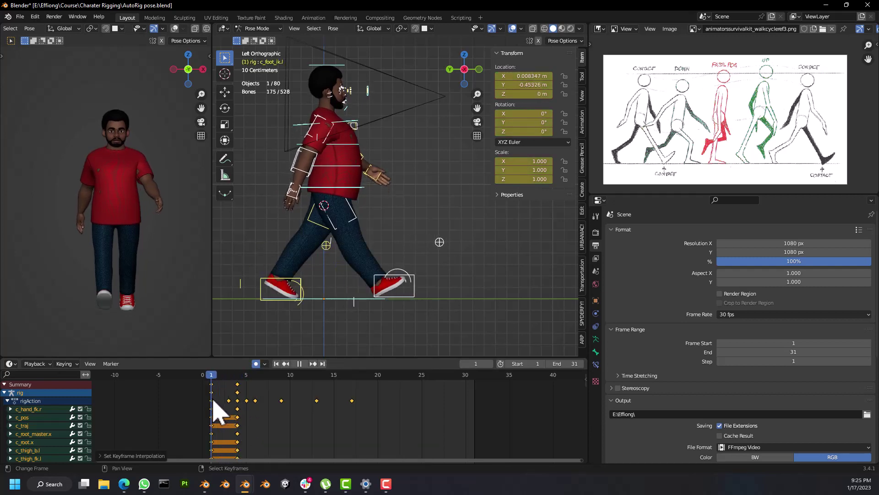
key("space")
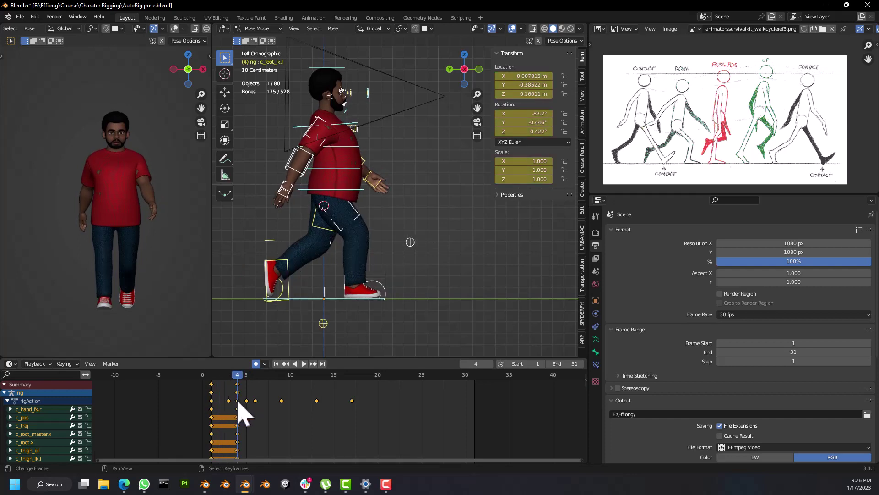
Step: Set the keyframe interpolation back to Constant and go to frame 8 for the passing pose
left_click_drag(238, 415, 229, 414)
key("t")
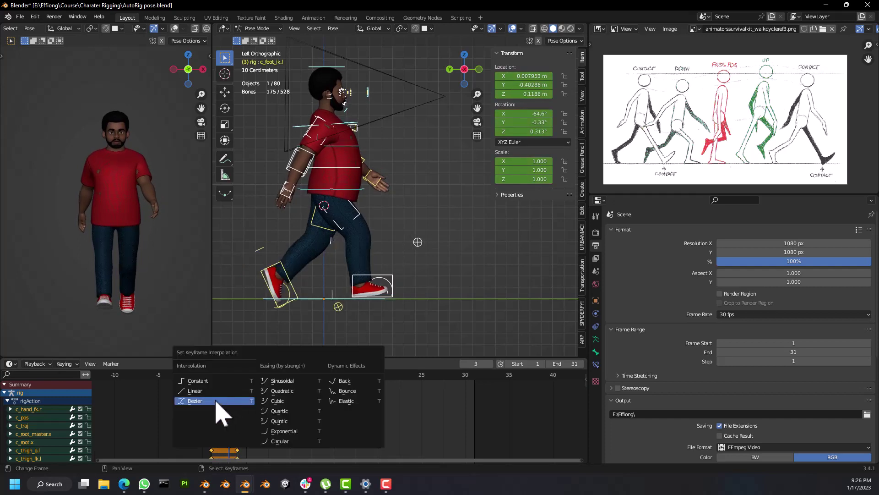
left_click(216, 385)
left_click_drag(219, 396, 273, 393)
left_click(229, 399)
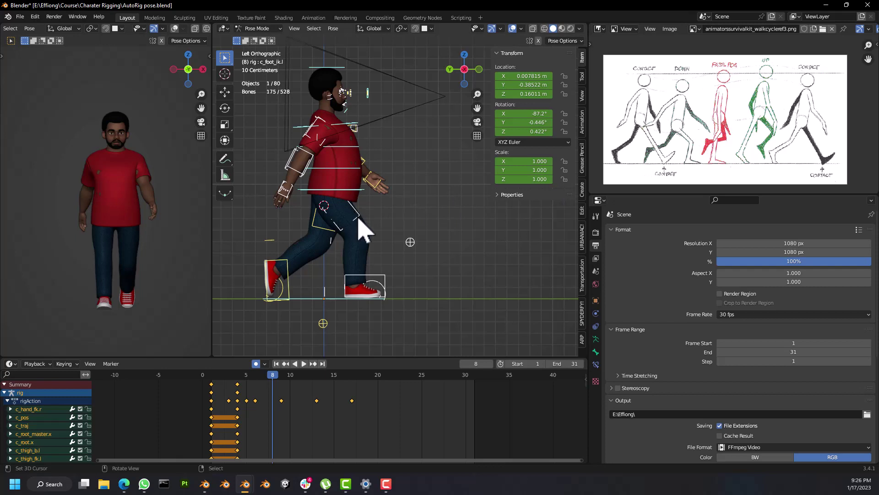
Step: Move the right foot's IK control about 0.256 m back along the global Y axis at frame 8
left_click(382, 278)
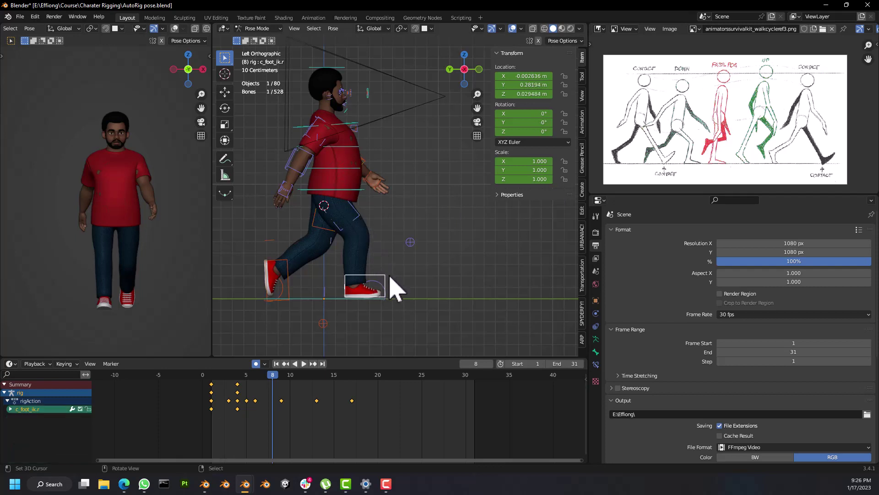
key("g")
right_click(376, 267)
key("g")
key("y")
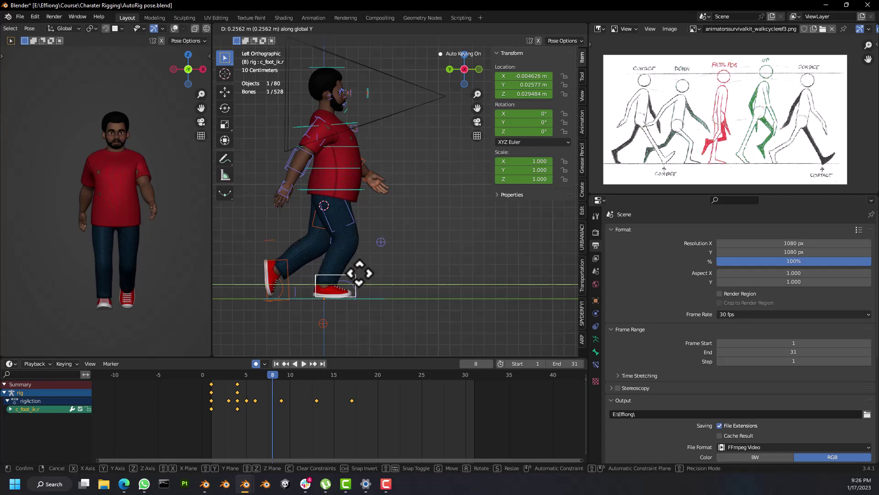
left_click(359, 274)
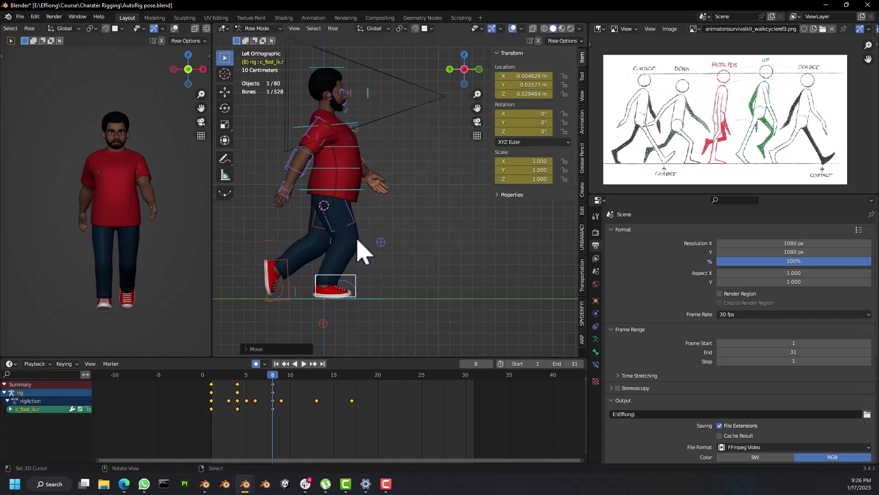
Step: Clear the right foot IK control's location so the foot is back at its rest position
key("alt+g")
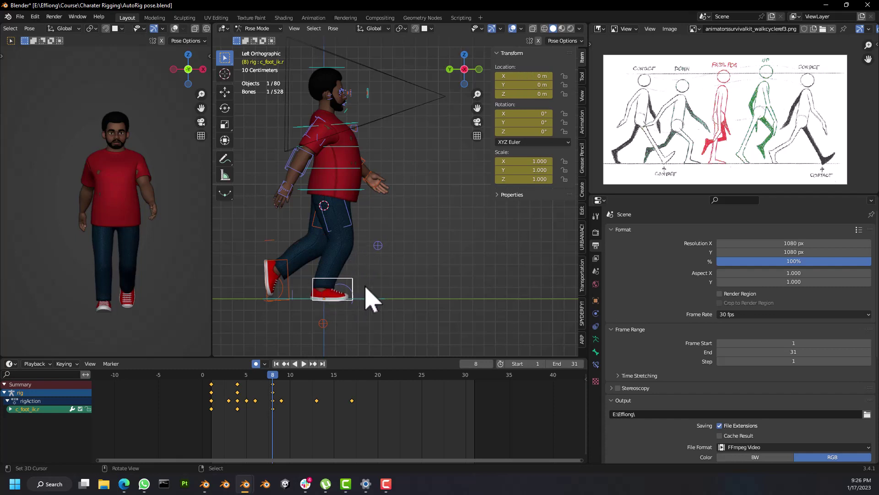
mouse_move(362, 292)
middle_mouse_down()
mouse_move(320, 295)
mouse_move(346, 293)
middle_mouse_up()
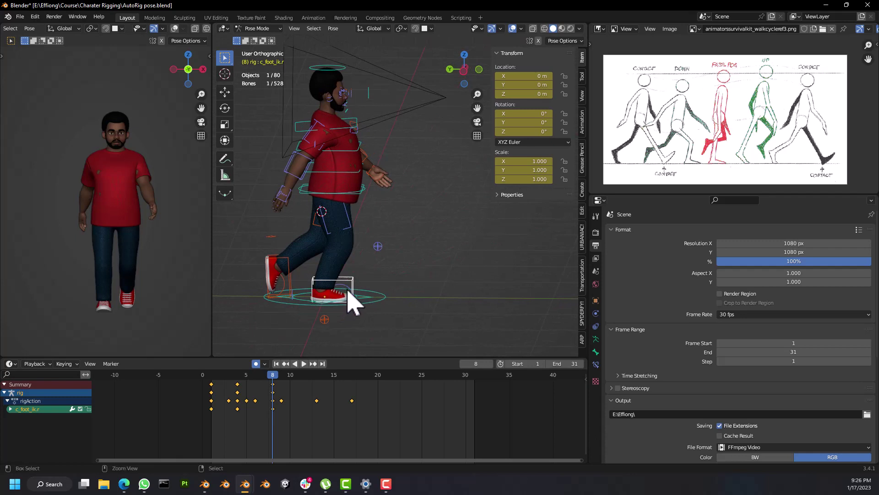
key("ctrl+KP_3")
Step: Raise the root master control at the hips about 0.056 m along the global Z axis at frame 8
left_click(361, 191)
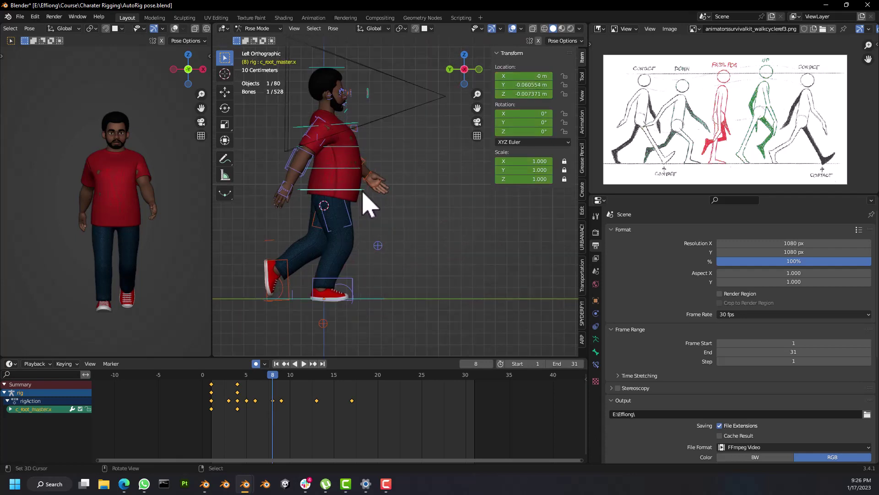
left_click(364, 193)
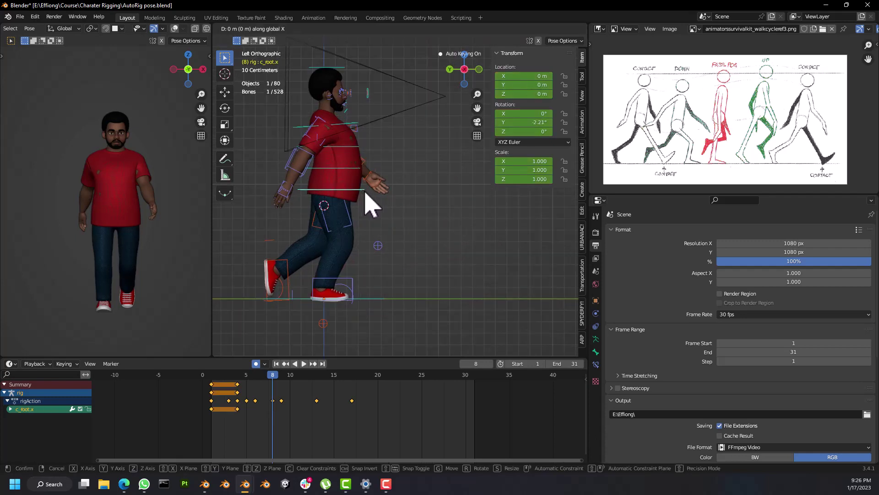
left_click(365, 207)
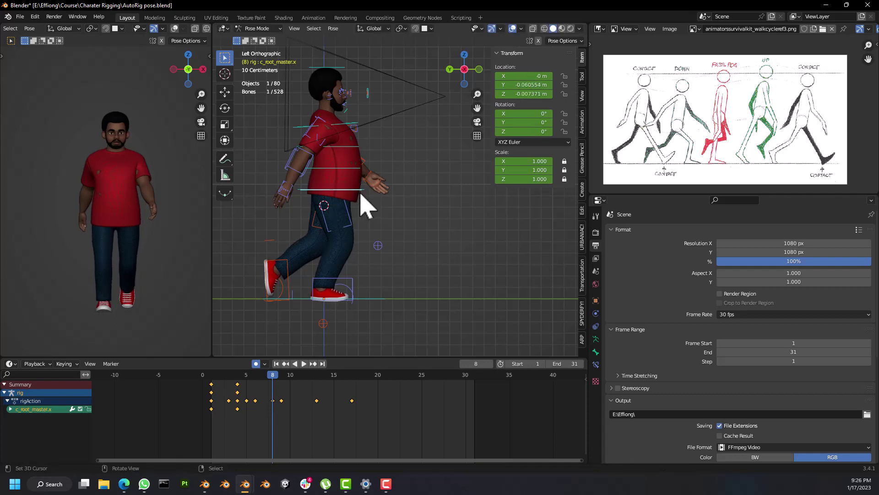
key("g")
key("z")
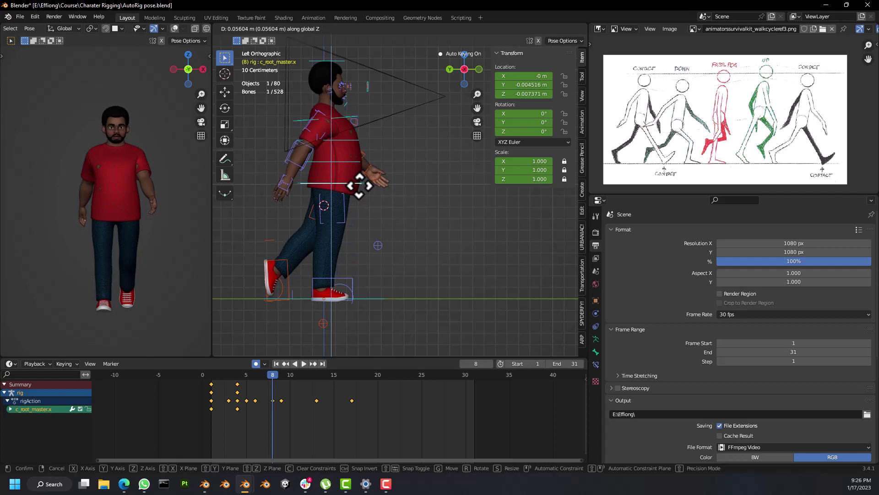
left_click(359, 186)
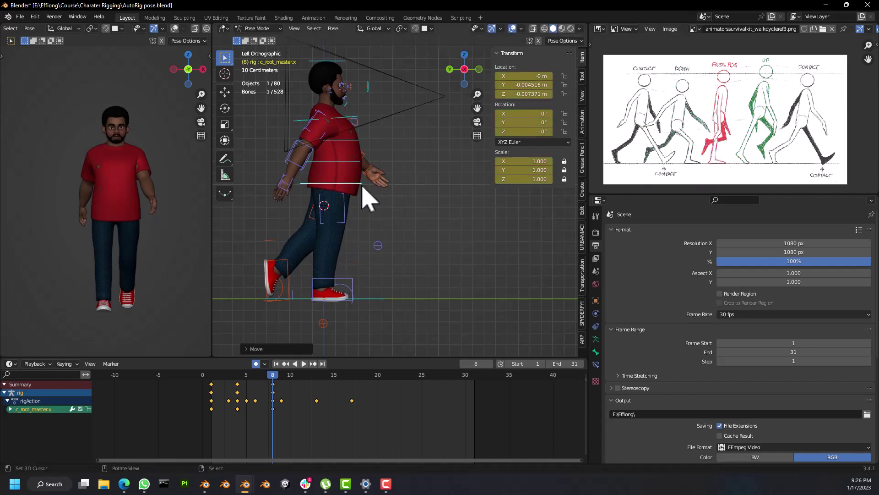
key("g")
key("z")
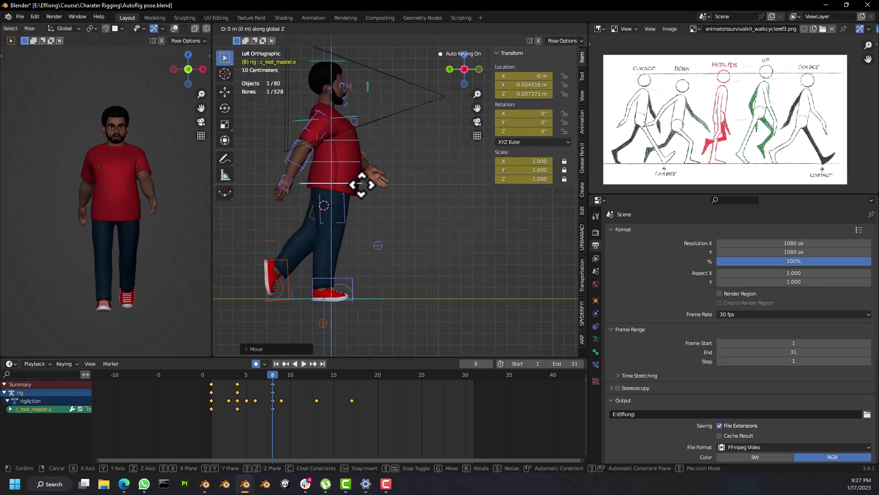
left_click(362, 183)
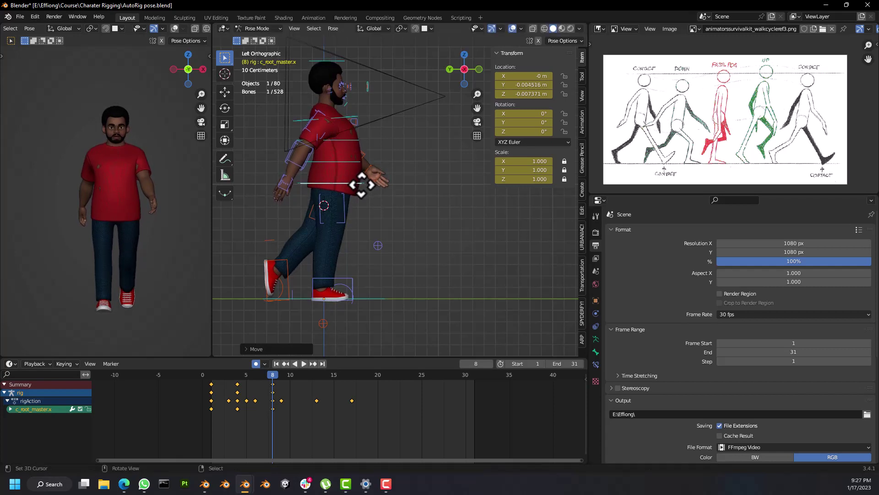
Step: Move the left foot's IK control about 0.328 m forward and 0.004 m down in the side view
left_click(296, 271)
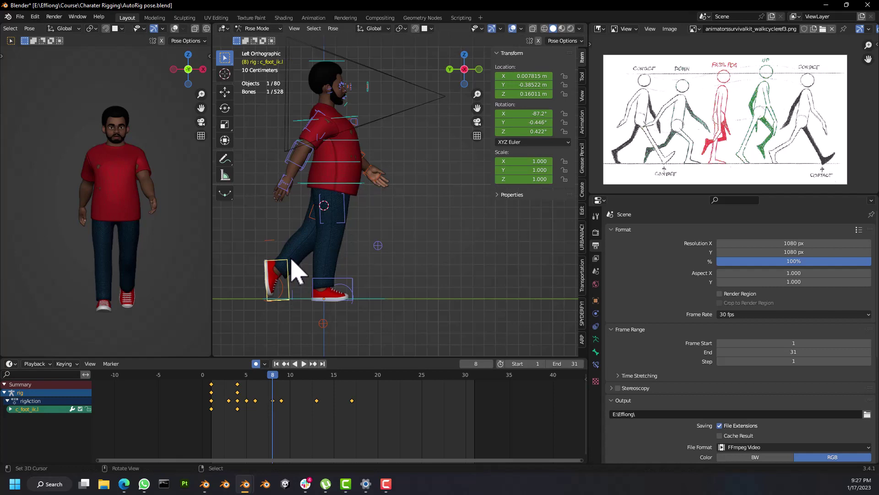
key("g")
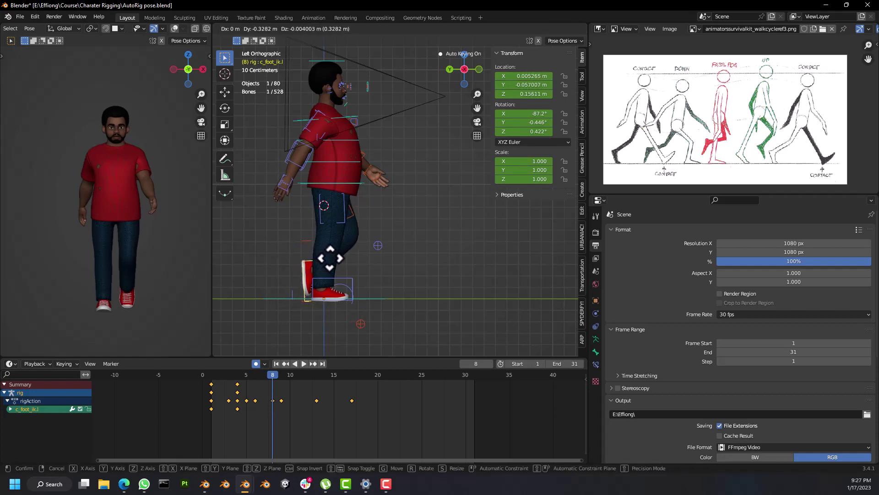
left_click(329, 258)
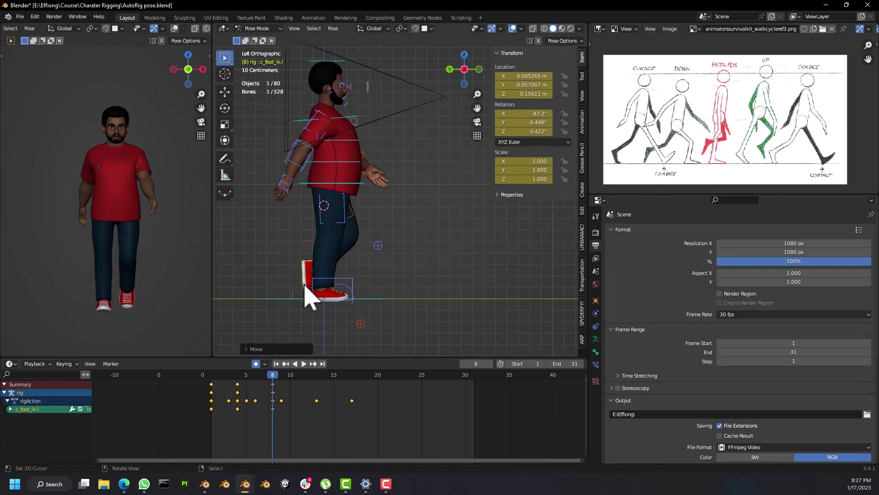
middle_click_drag(324, 304, 234, 296)
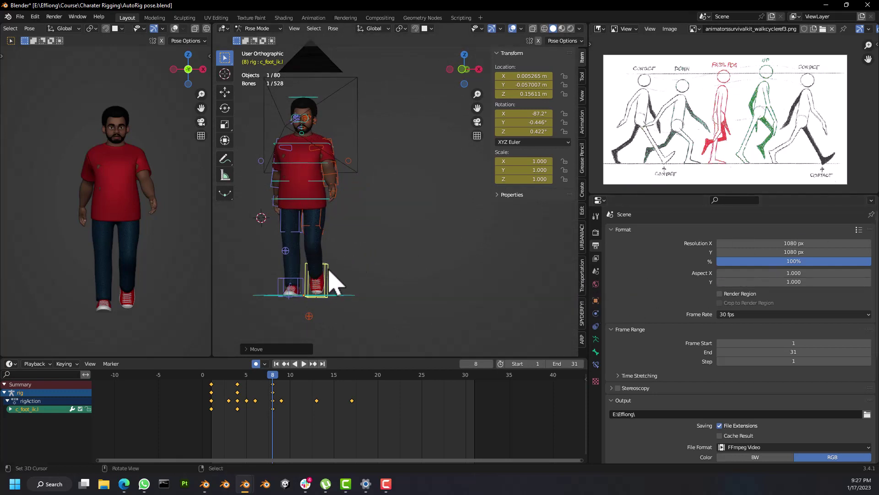
key("g")
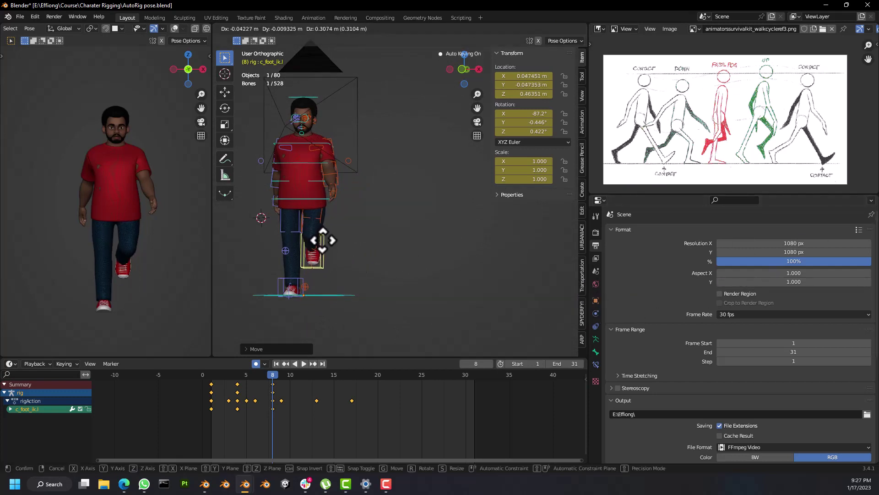
right_click(322, 240)
Step: Nudge the left foot's IK control about 0.013 m forward and 0.007 m down in the side view
middle_click_drag(331, 267, 464, 287)
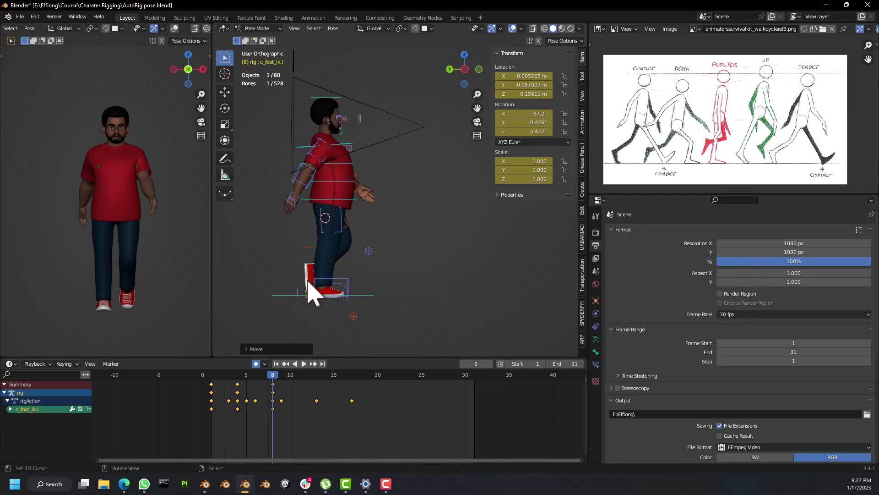
scroll(310, 293, "up", 2)
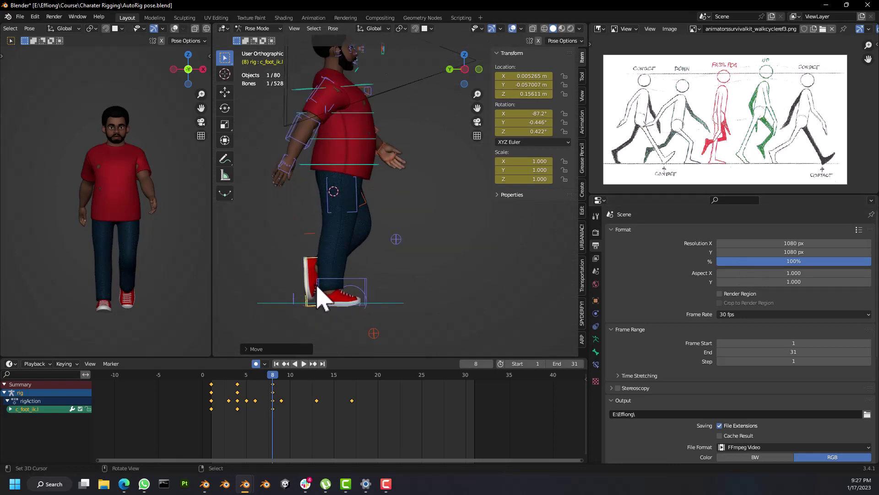
key("KP_1")
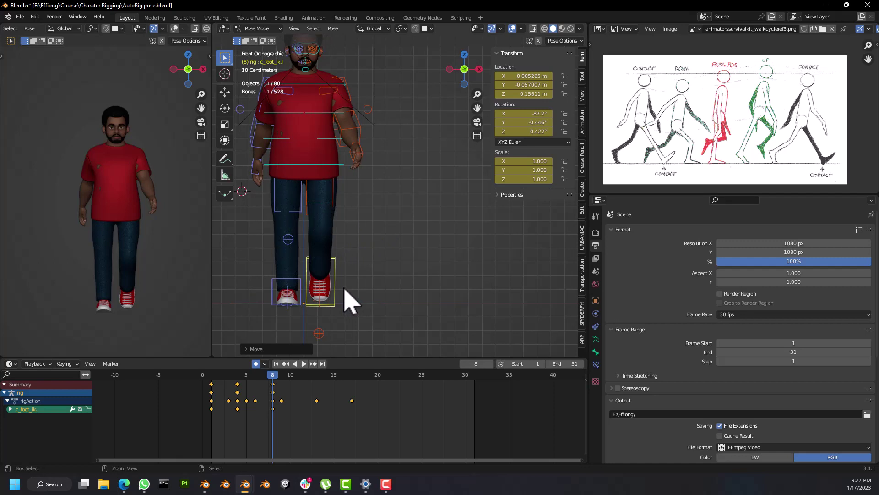
key("ctrl+KP_3")
key("g")
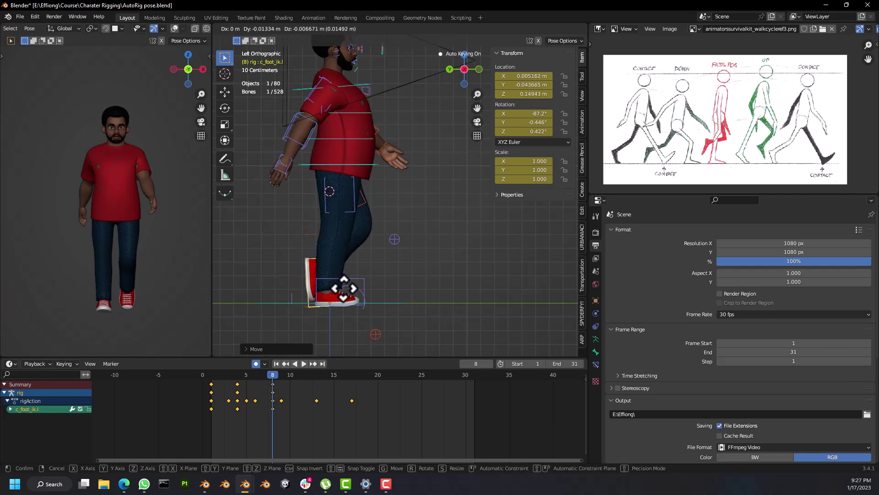
left_click(344, 288)
Step: Rotate the right upper arm about -32° in the side view so it hangs straight beside the body
middle_click_drag(344, 289, 387, 279)
left_click(325, 94)
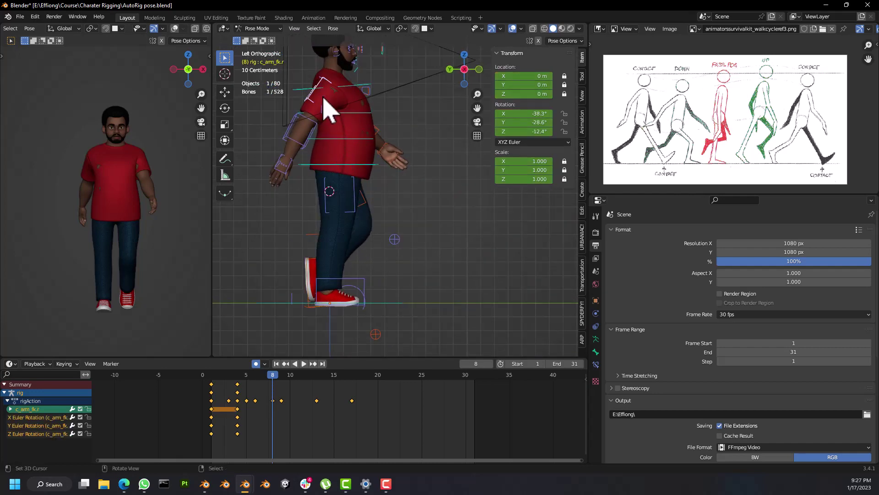
key("r")
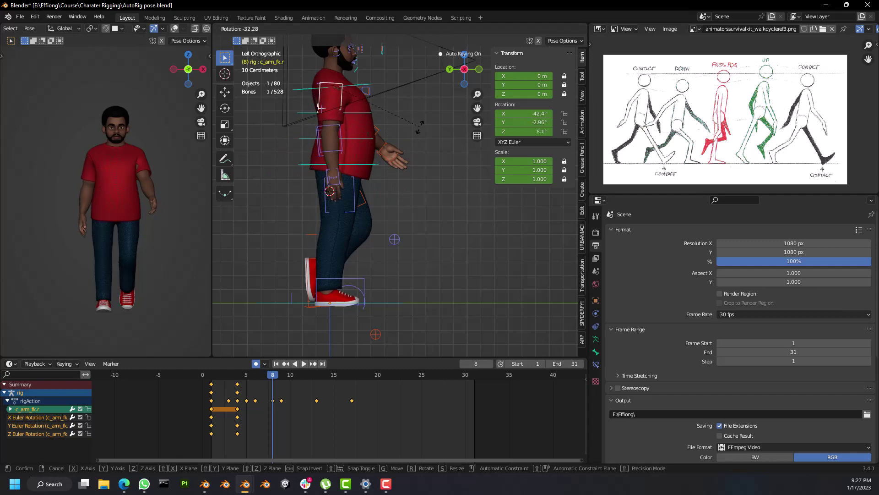
left_click(419, 126)
Step: Rotate the right hand control freely with the trackball to about X 2.4°, Y -7.6°, Z -14.6°
left_click(338, 182)
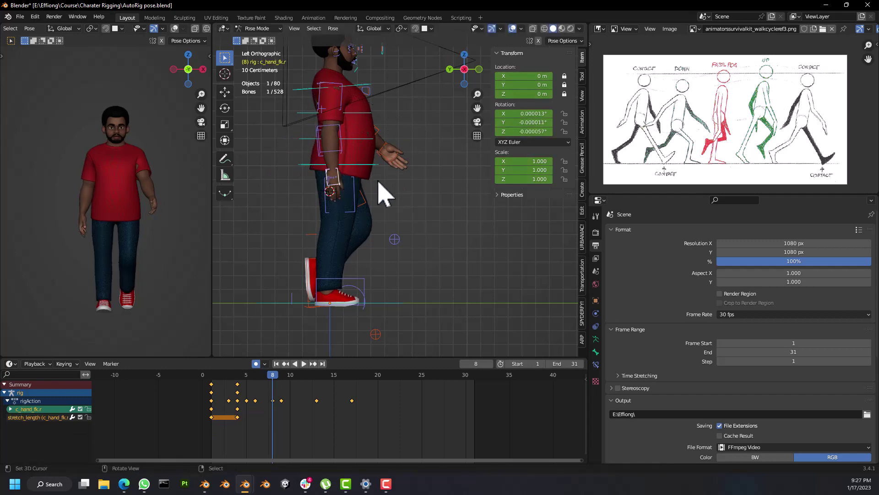
key("r")
key("r")
left_click(378, 196)
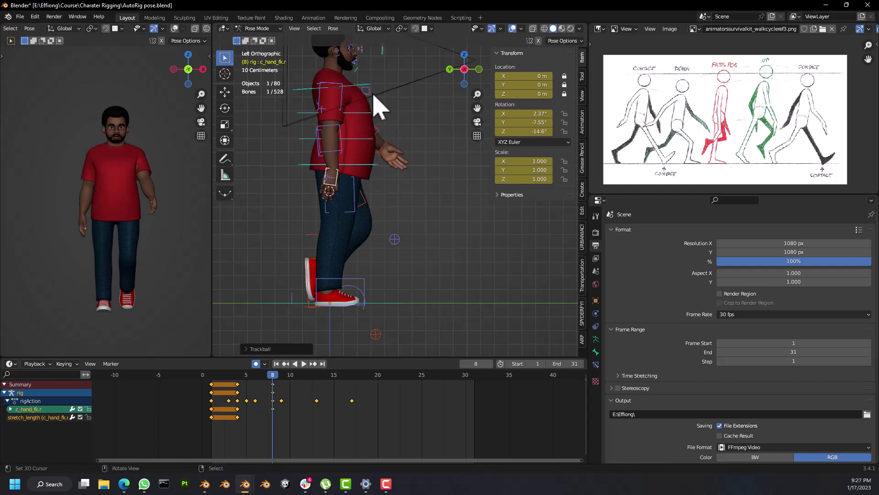
middle_click_drag(325, 118, 325, 114)
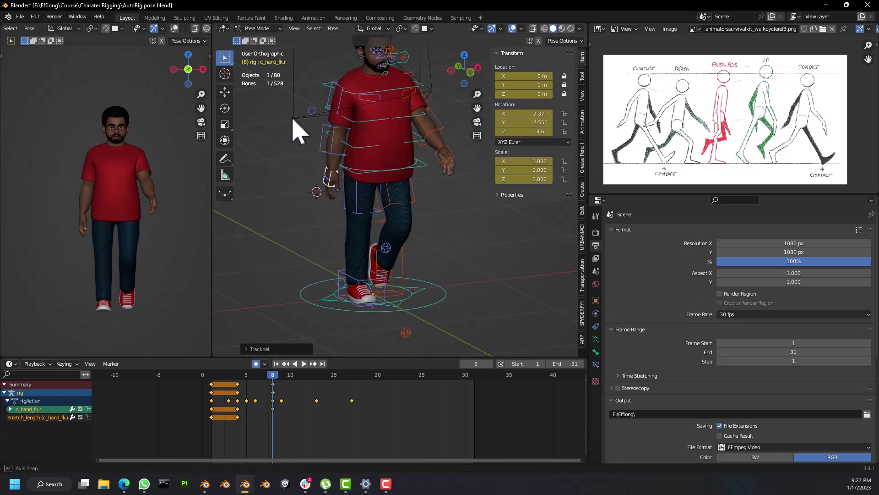
Step: Rotate the left upper arm about 40° in the side view so it hangs straight beside the body
middle_click_drag(293, 167, 267, 162)
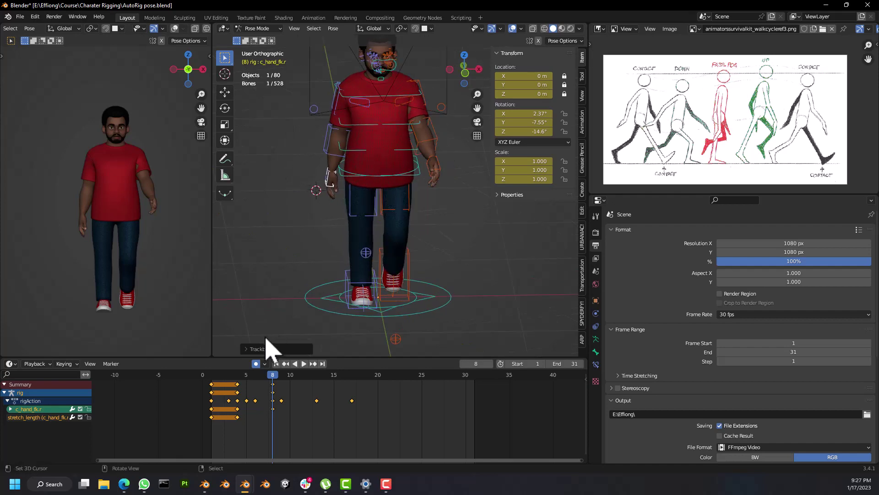
middle_click_drag(320, 204, 369, 147)
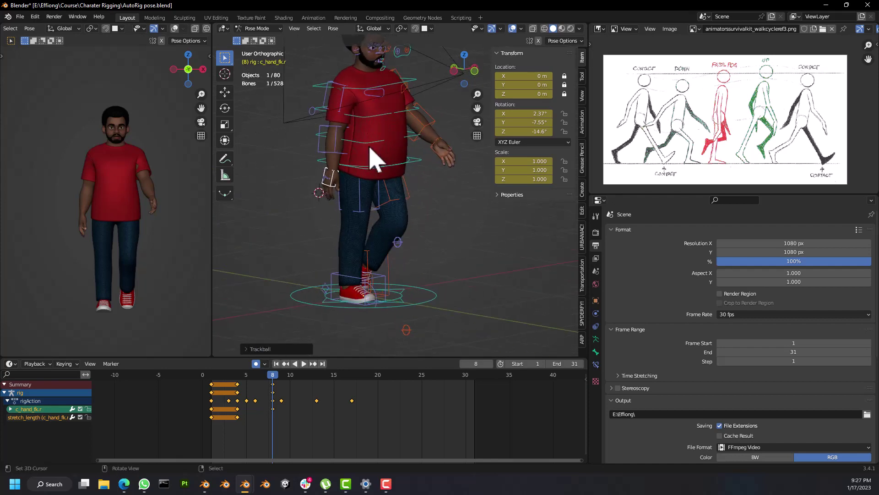
left_click(402, 72)
key("ctrl+KP_3")
middle_click_drag(393, 102, 314, 172, "shift")
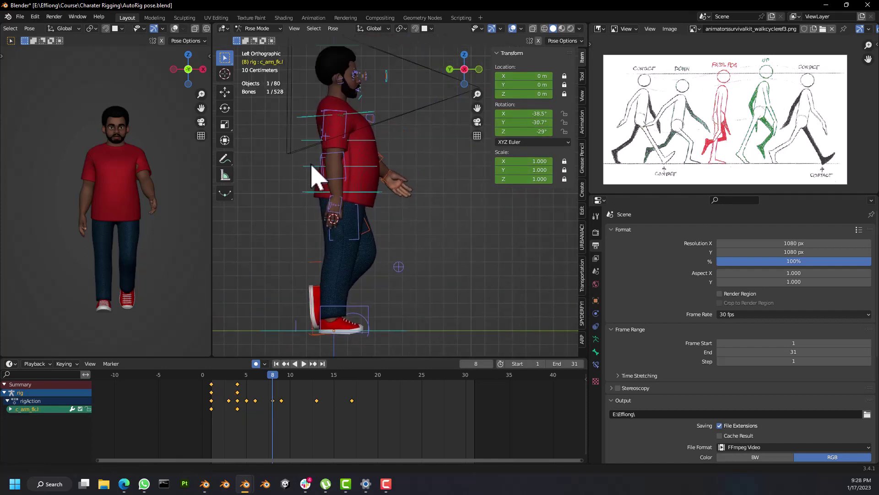
key("r")
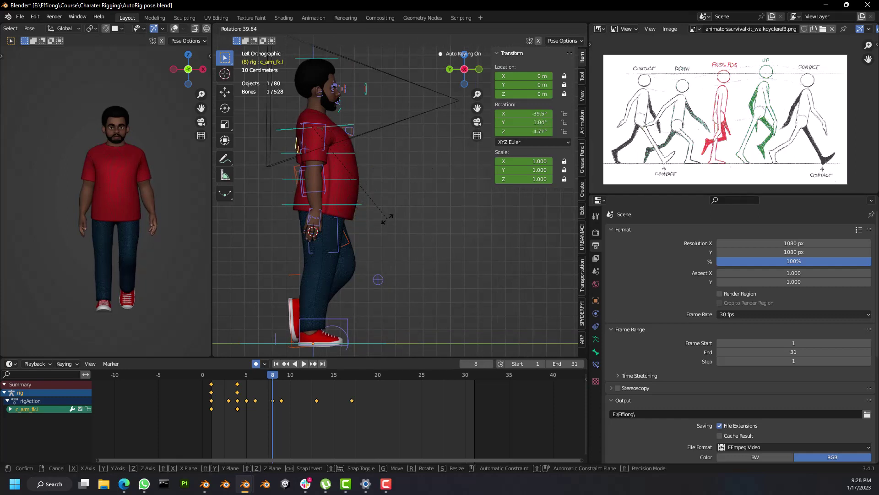
left_click(390, 220)
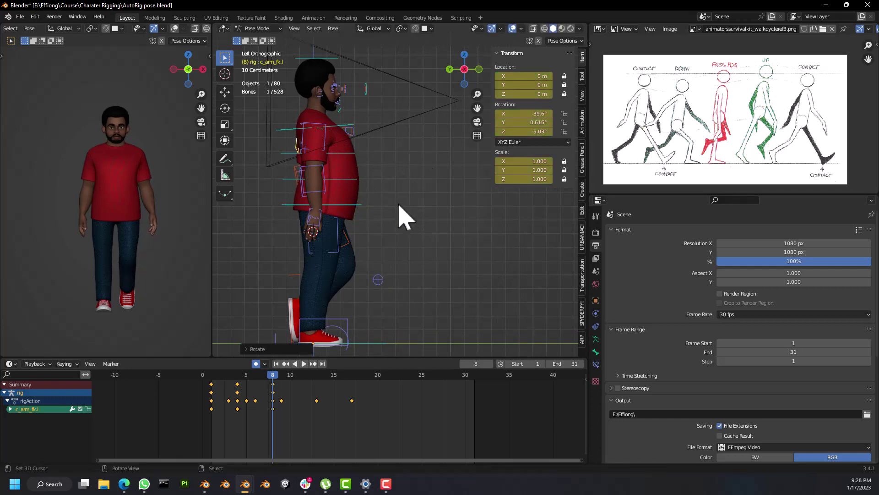
Step: Fine-tune the right upper arm's rotation from the front to about X -41.4°, Y -3.25°, Z 7.8°
left_click(327, 133)
middle_click_drag(361, 167, 306, 163)
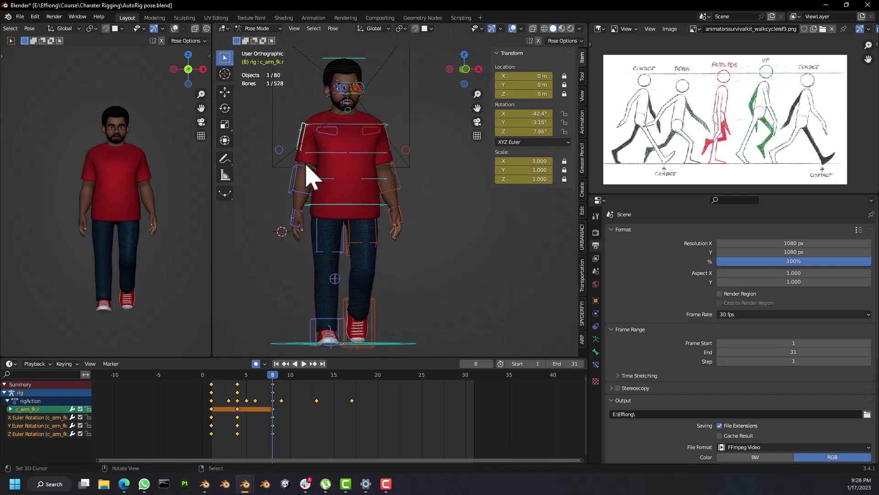
key("r")
left_click(439, 141)
Step: Fine-tune the left upper arm's rotation from the front to about X -39.1°, Y 0.5°, Z -5.1°
left_click(393, 156)
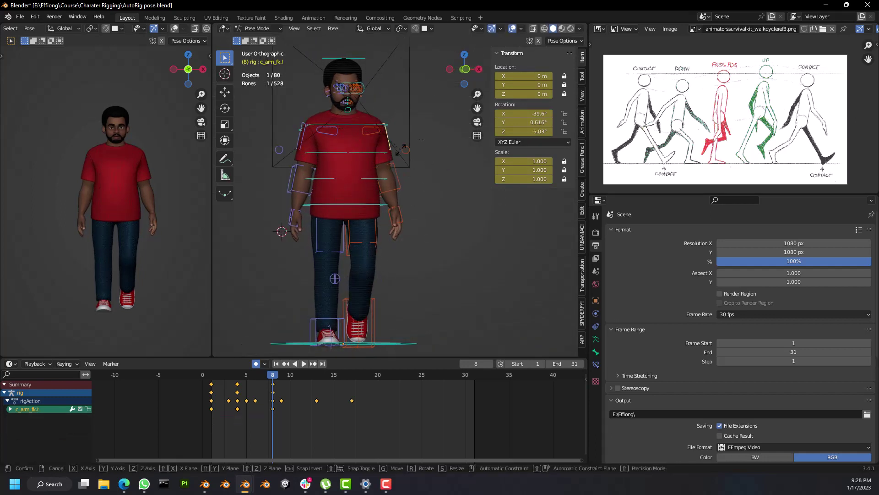
middle_click_drag(400, 179, 408, 196)
key("KP_1")
key("ctrl+KP_3")
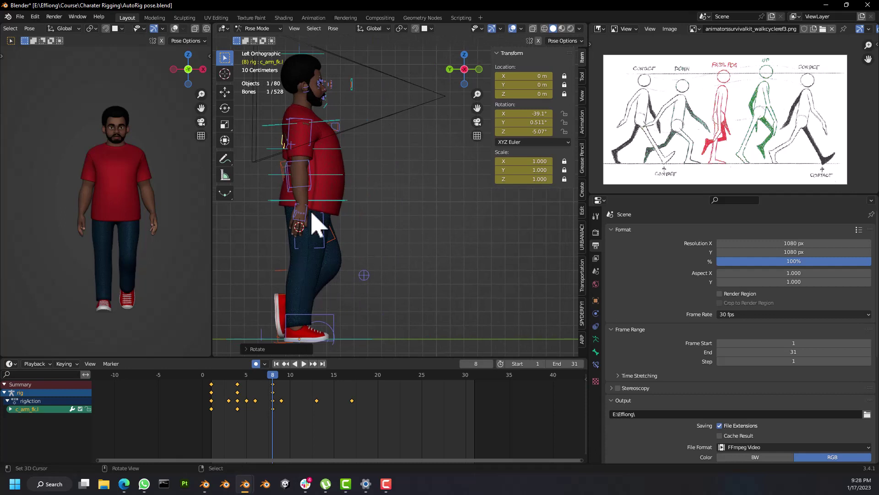
Step: Select all of the rig's controls and keyframe the whole passing pose at frame 8
middle_click_drag(331, 285, 374, 265, "shift")
key("a")
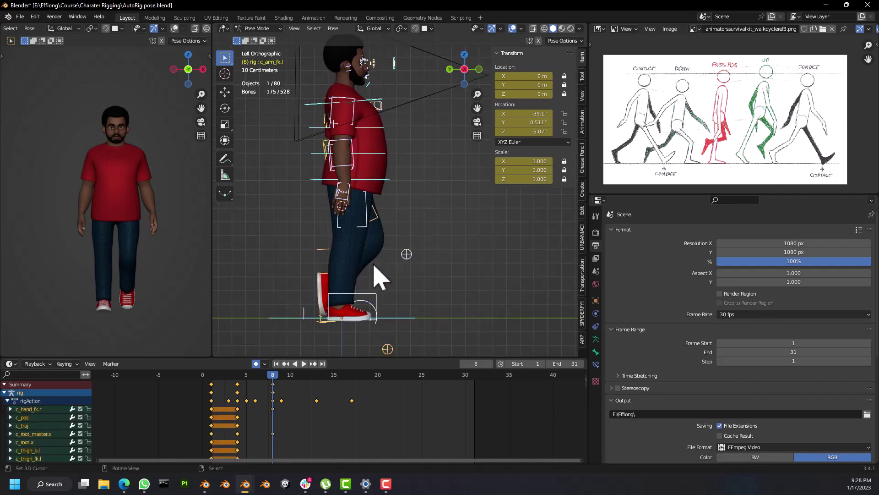
key("i")
Step: Copy the contact pose's keyframes from frame 1 and paste them at frame 32
key("space")
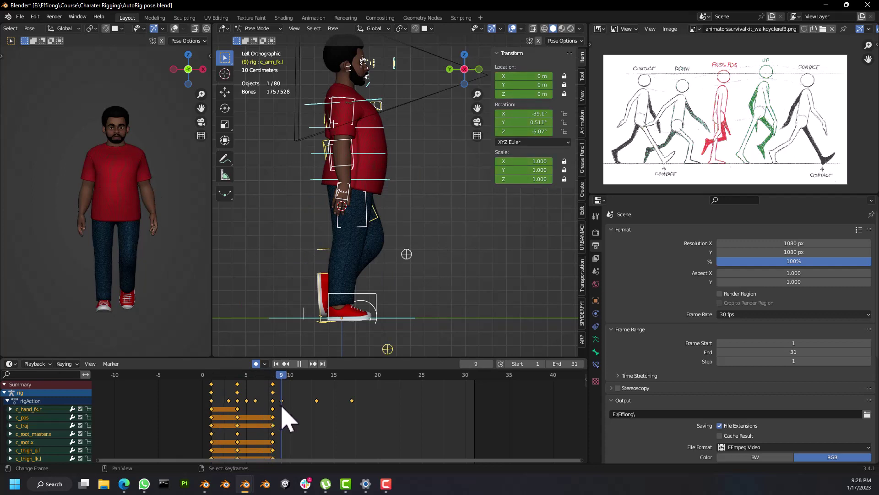
left_click_drag(295, 407, 307, 406)
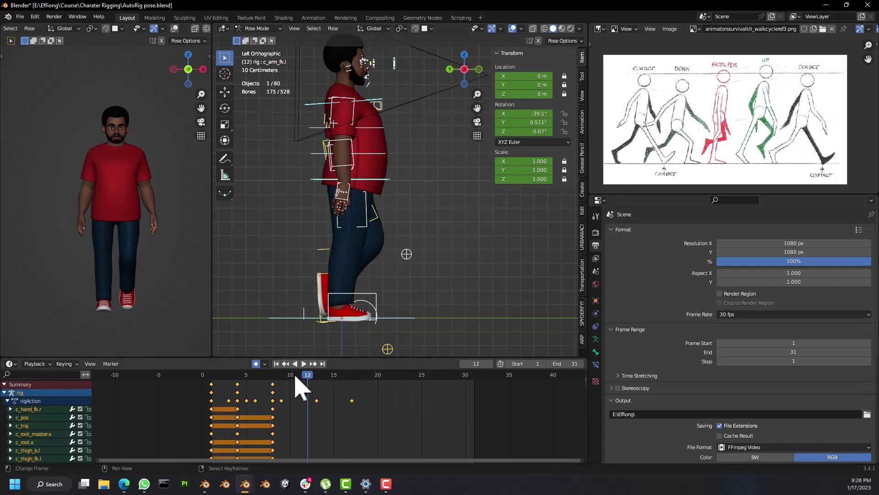
left_click(212, 392)
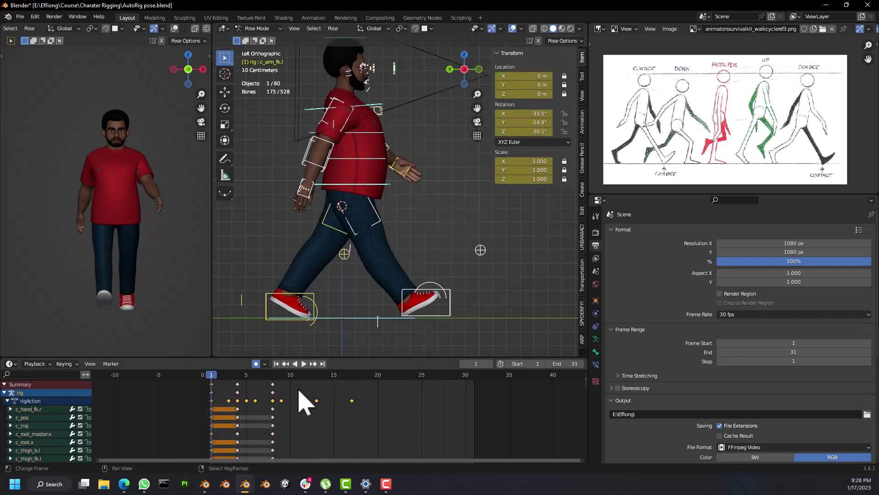
key("shift+ctrl+space")
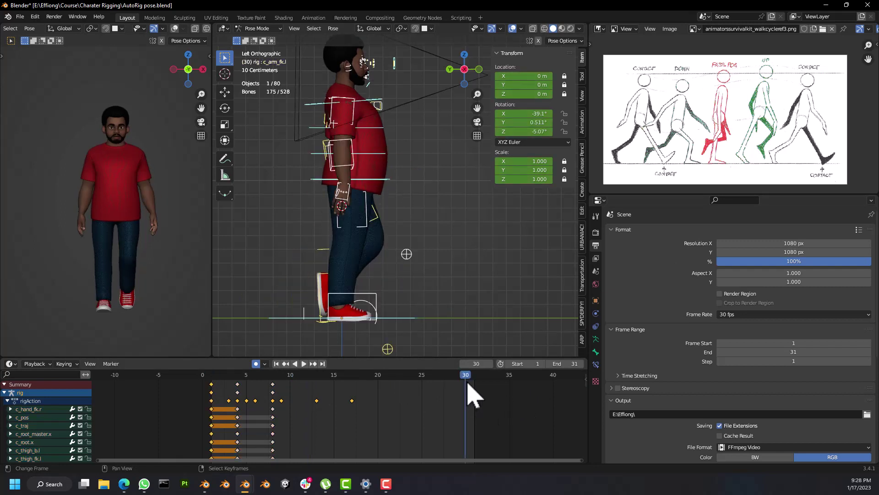
key("space")
left_click_drag(474, 382, 483, 385)
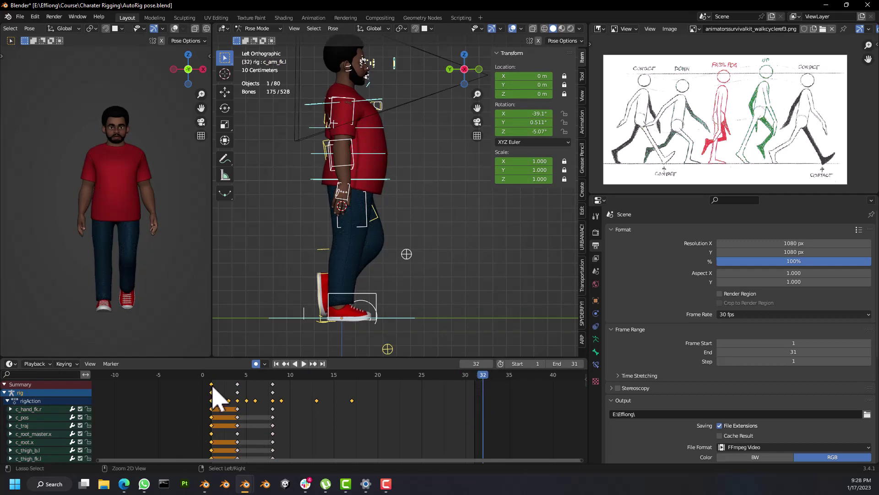
key("ctrl+v")
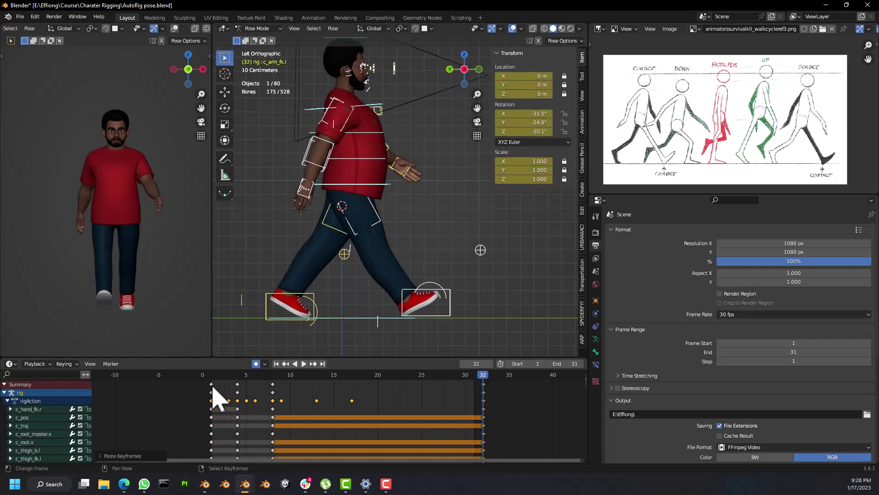
Step: Paste the copied contact pose keyframes flipped at frame 16
key("space")
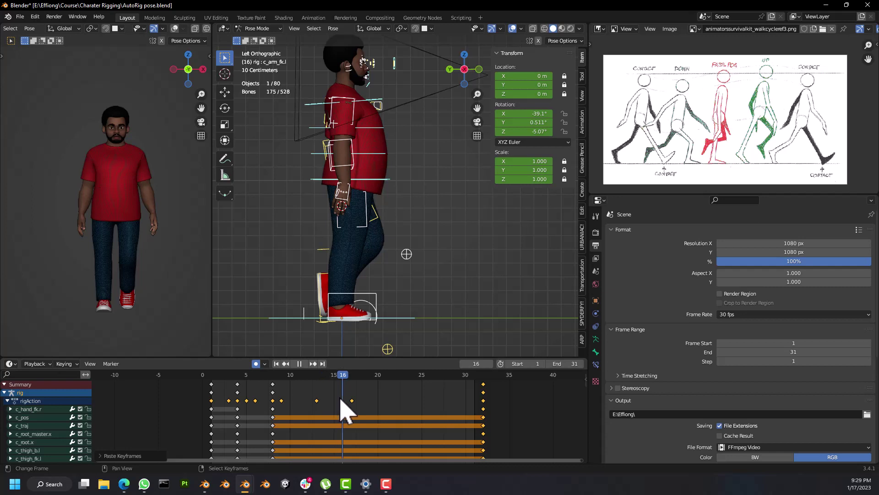
key("space")
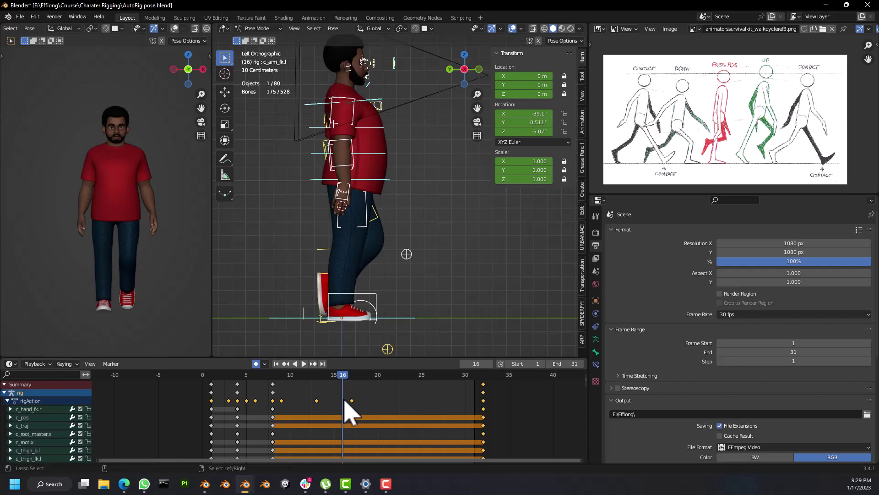
key("ctrl+v")
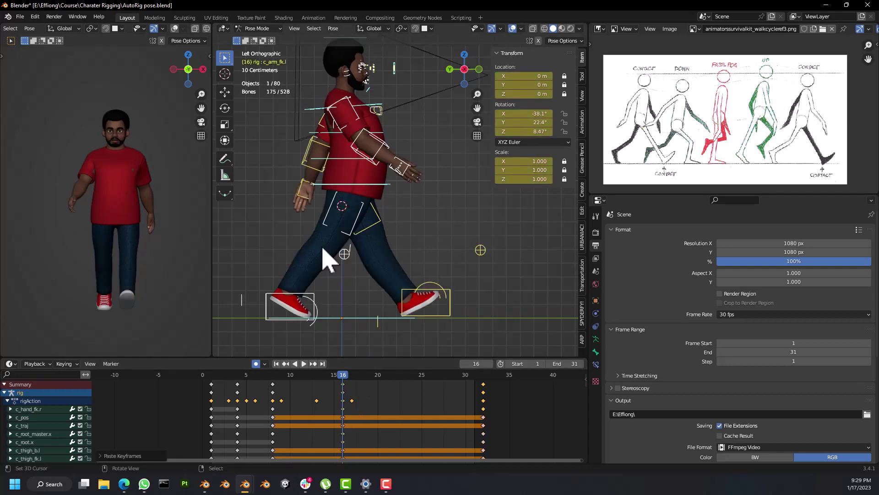
Step: At frame 12, move the left foot's IK control about 0.33 m forward in the side view
key("space")
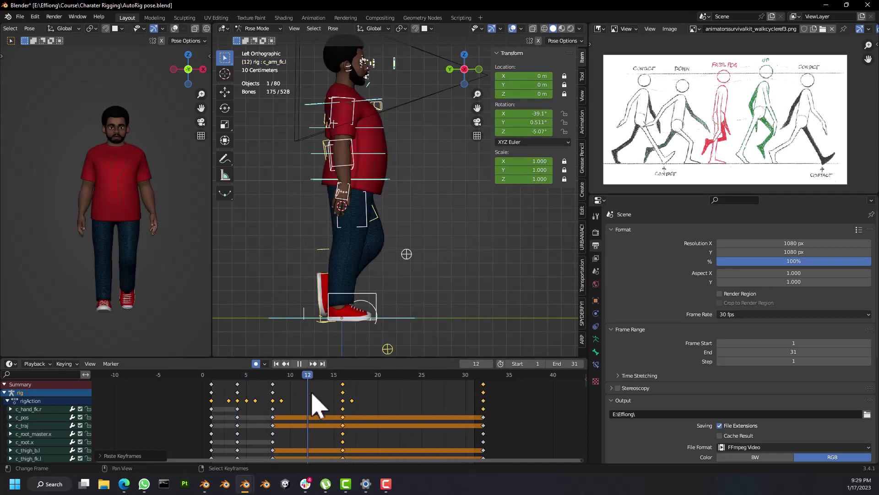
mouse_move(305, 394)
left_mouse_down()
mouse_move(274, 393)
mouse_move(309, 397)
left_mouse_up()
key("space")
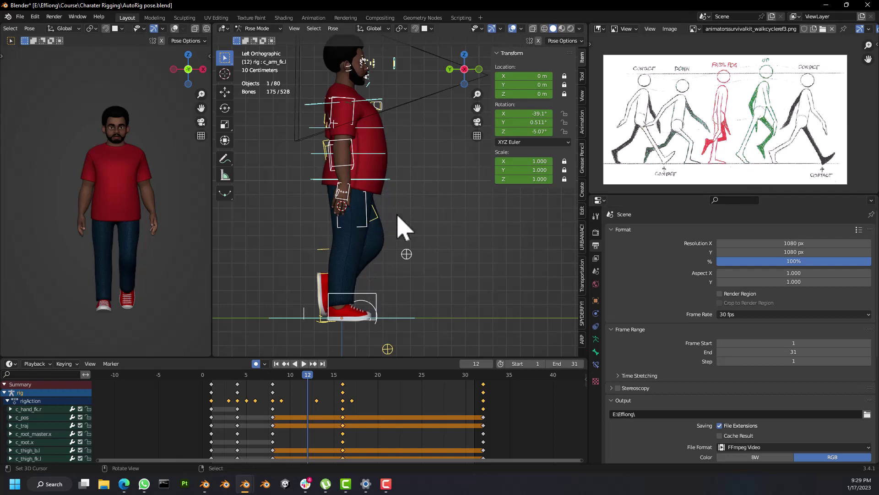
middle_click_drag(403, 226, 372, 202)
left_click(374, 206)
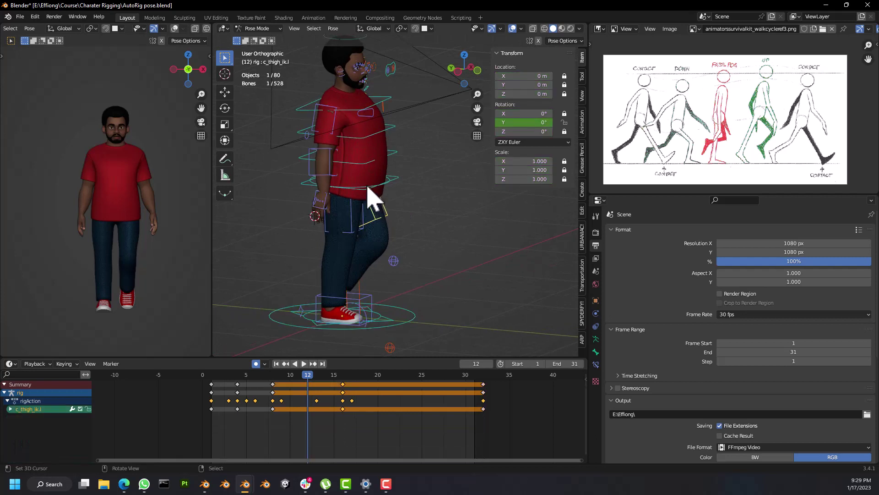
middle_click_drag(383, 232, 418, 224)
left_click(383, 306)
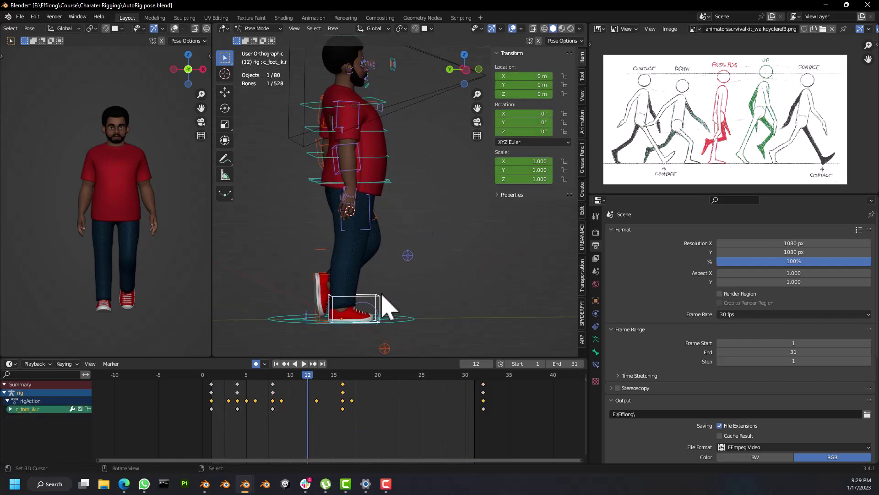
key("ctrl+KP_3")
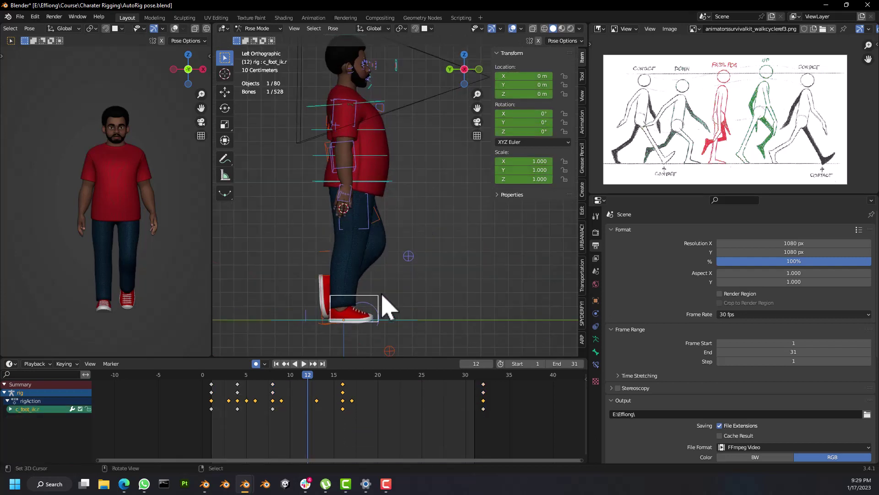
left_click(321, 277)
key("g")
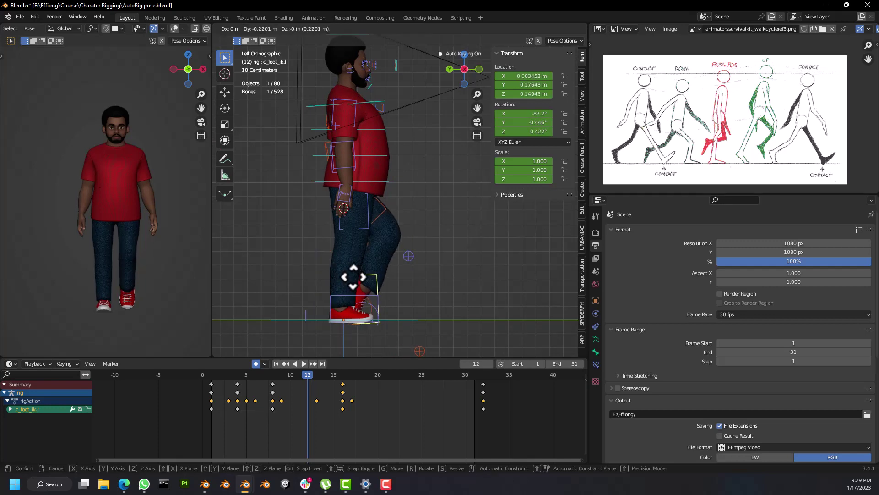
left_click(368, 285)
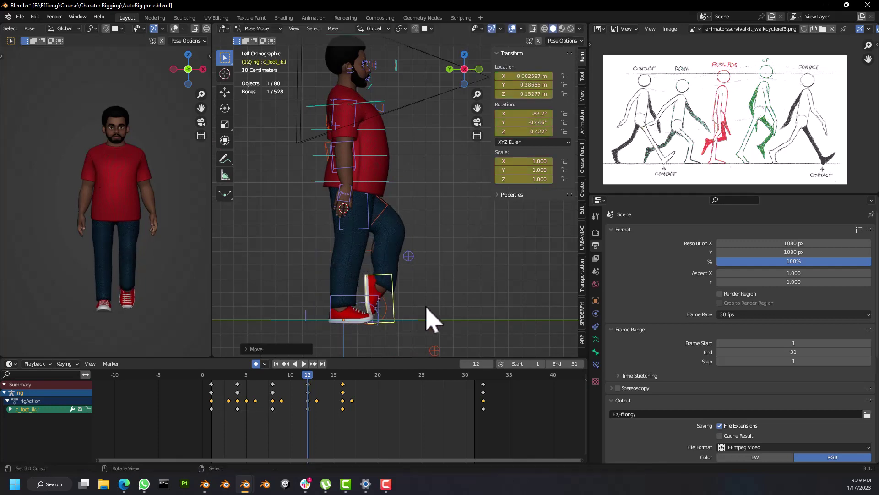
Step: Rotate the left foot's IK control about -53° and nudge it about 0.03 m forward and 0.007 m up
key("r")
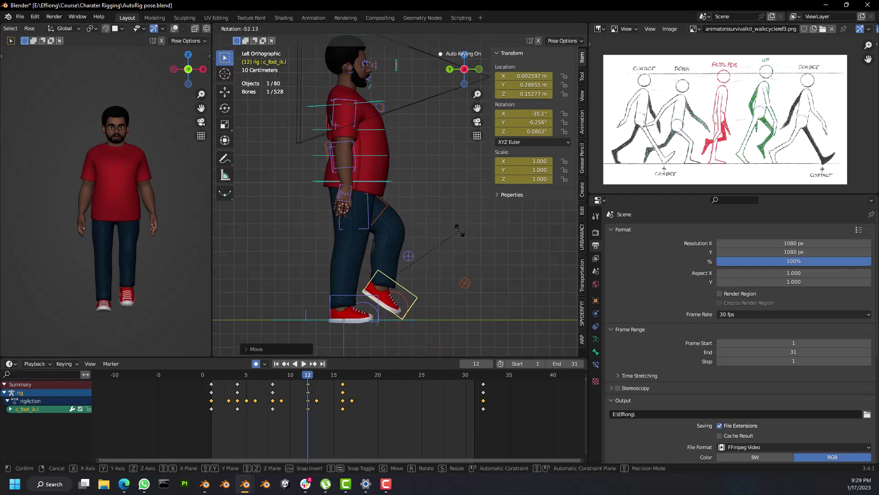
left_click(458, 229)
key("g")
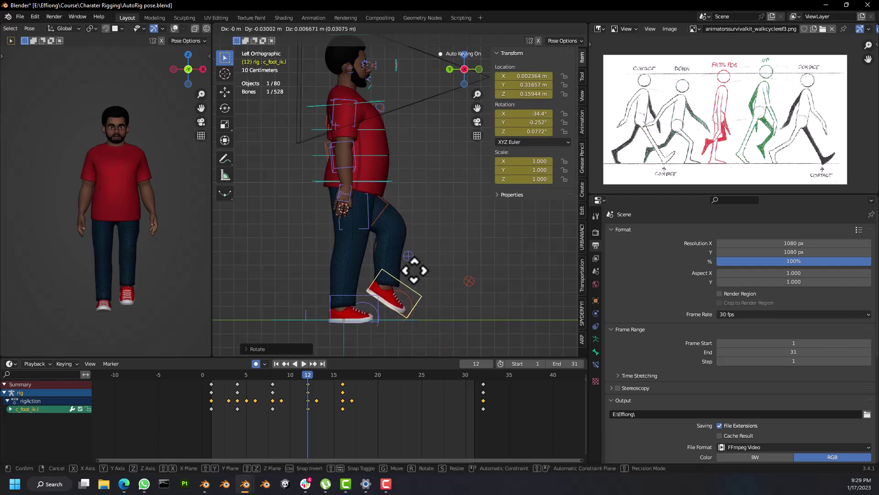
left_click(419, 279)
Step: Move the right foot's IK control about 0.217 m backward along the global Y axis
left_click(371, 309)
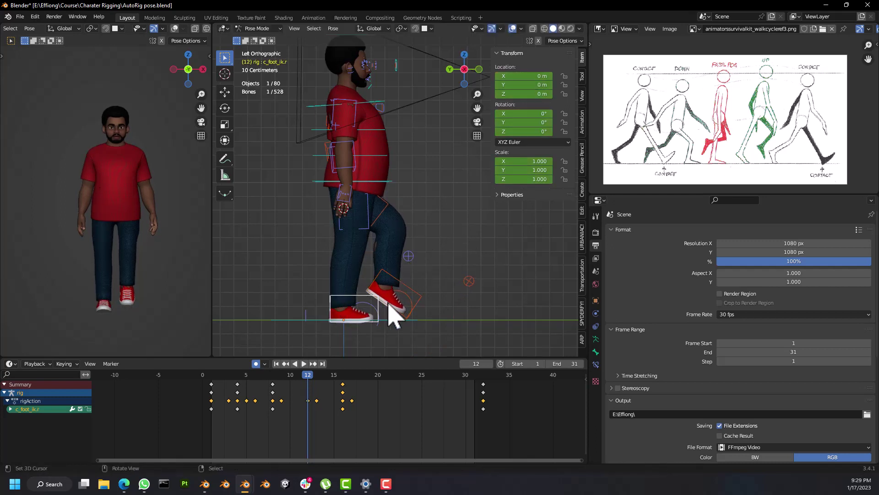
key("g")
key("y")
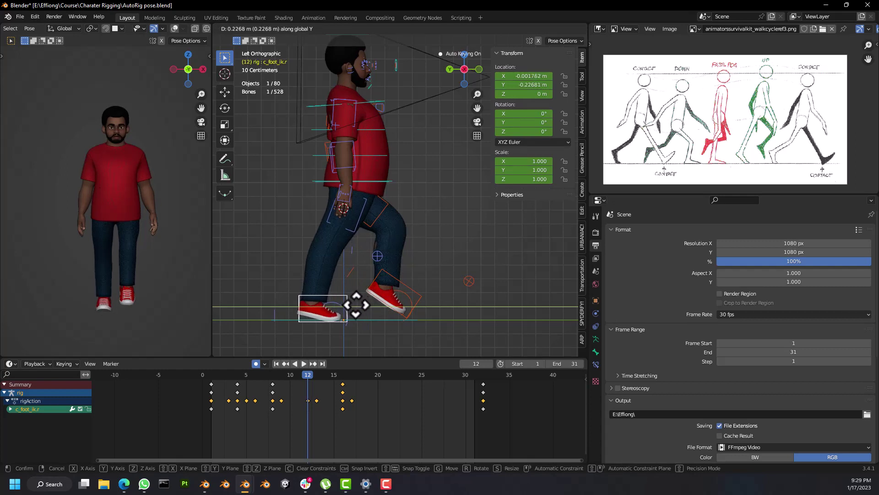
left_click(358, 304)
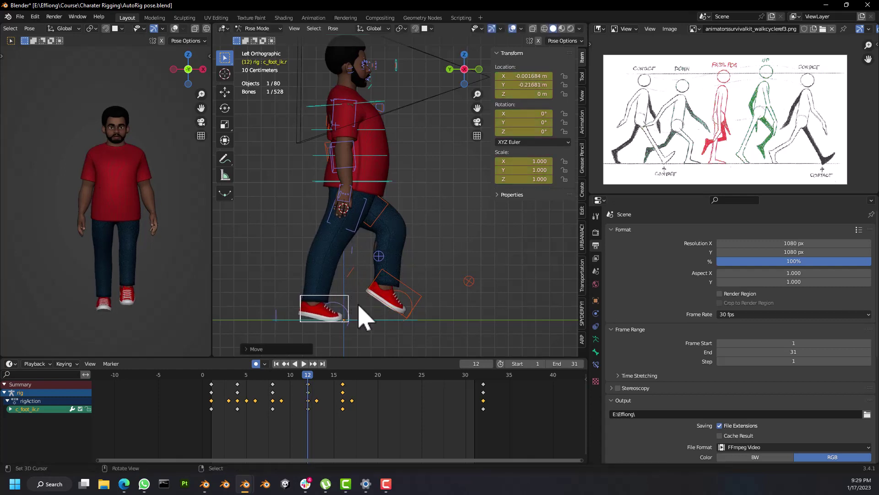
left_click(394, 180)
left_click(394, 183)
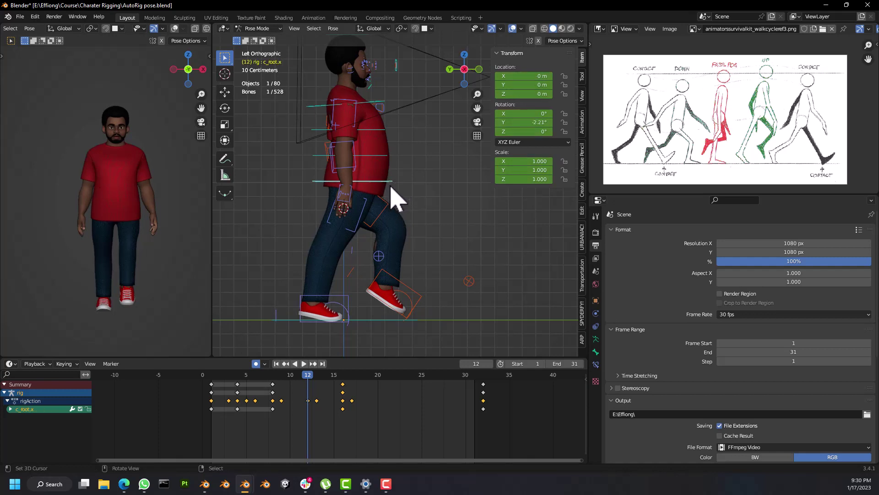
key("g")
right_click(391, 181)
Step: Raise the root master control at the hips about 0.027 m along the global Z axis
right_click(390, 185)
key("g")
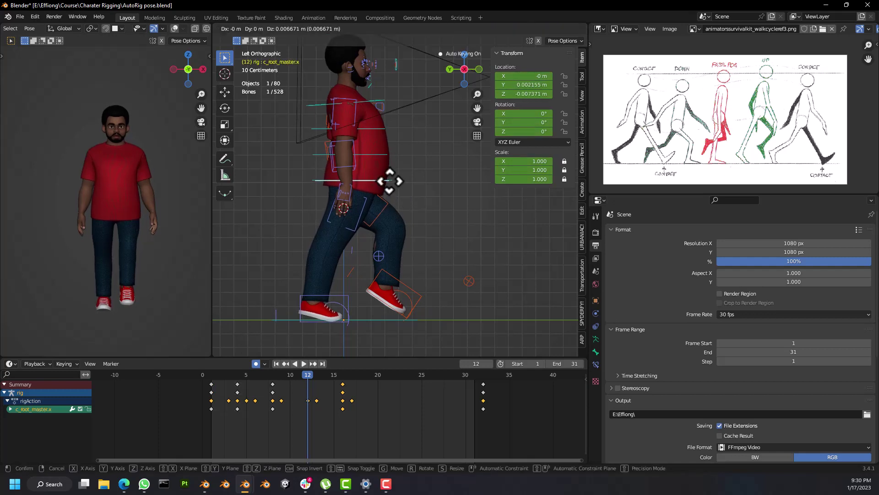
key("z")
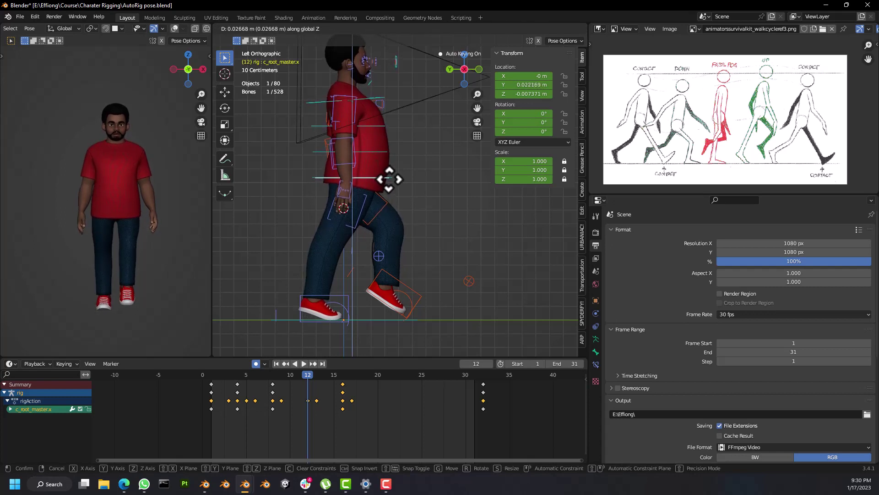
left_click(389, 179)
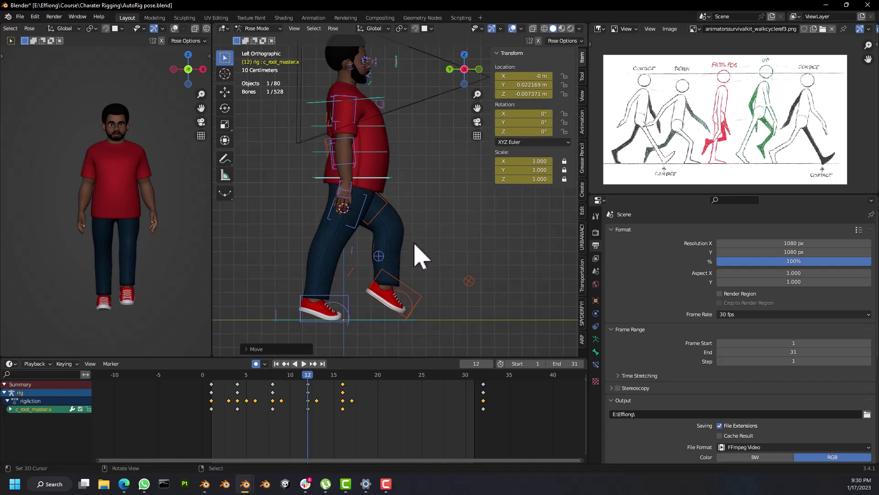
Step: At frame 12, rotate the right upper arm's FK control about -29° and bend the right forearm slightly to bring the arm forward
middle_click_drag(364, 137, 358, 157, "shift")
left_click(350, 137)
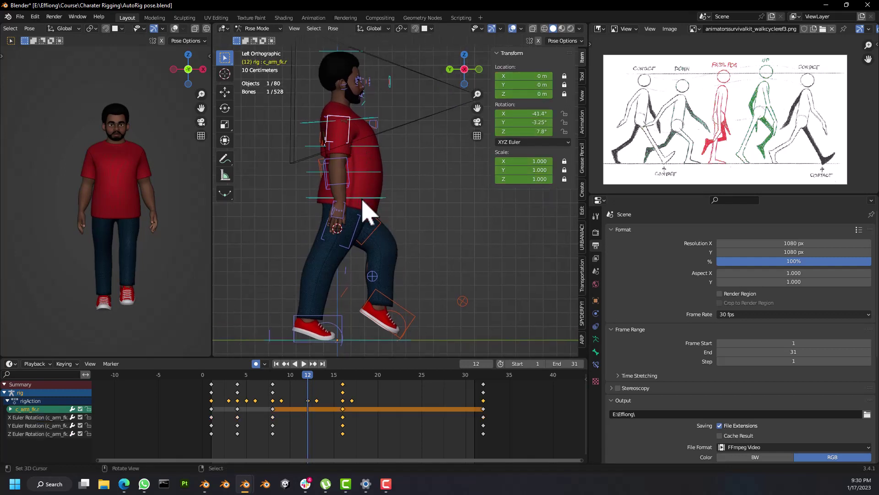
key("r")
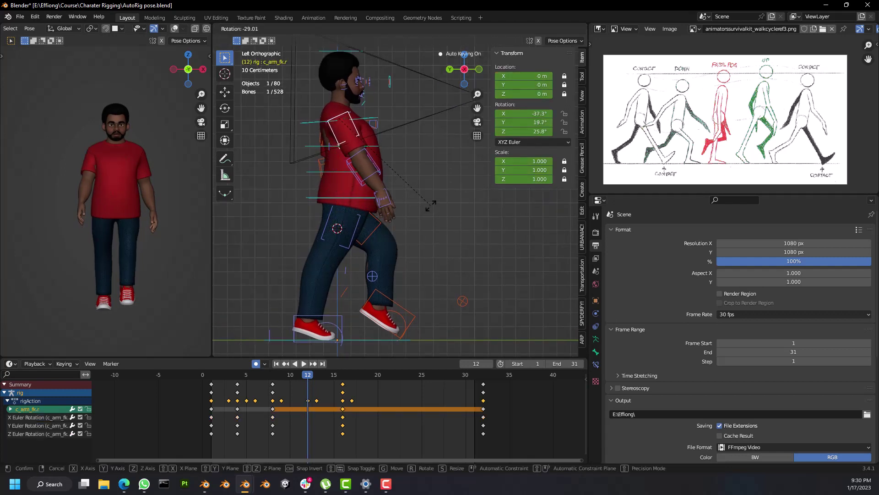
left_click(431, 205)
left_click(408, 197)
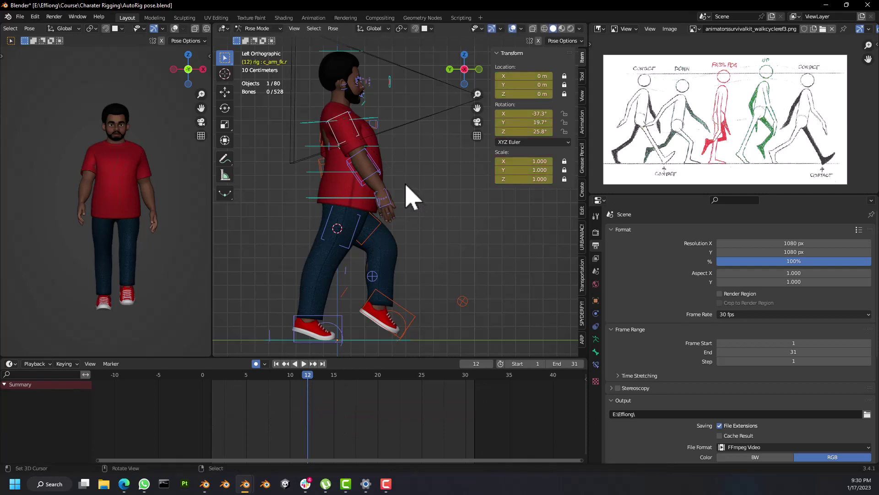
left_click(389, 181)
key("r")
left_click(402, 175)
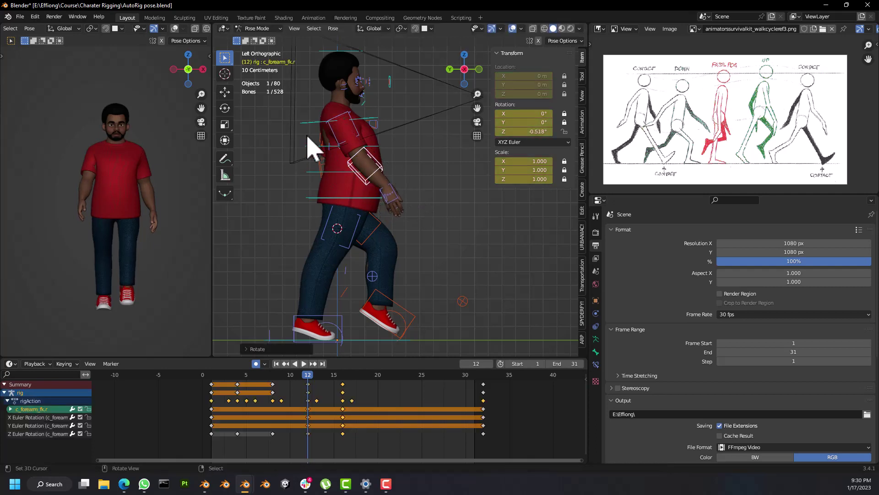
Step: Swing the left upper arm's FK control backward and keyframe the whole character at frame 12
left_click(323, 141)
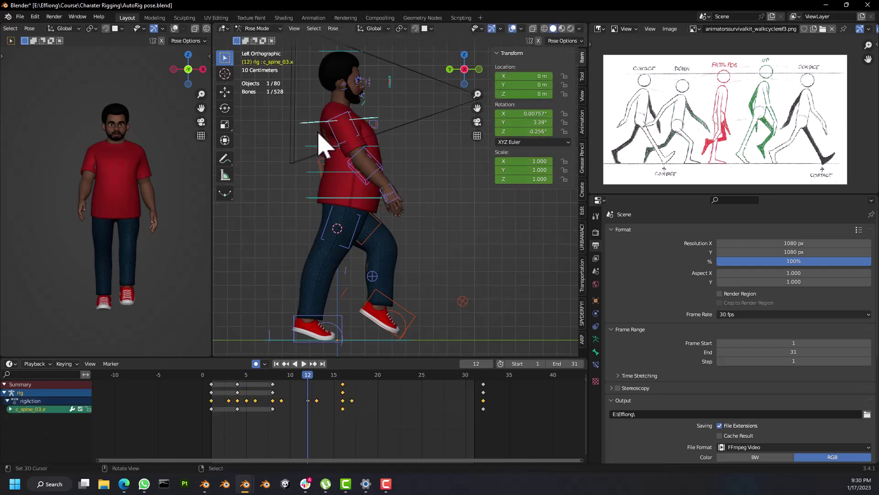
left_click(411, 161)
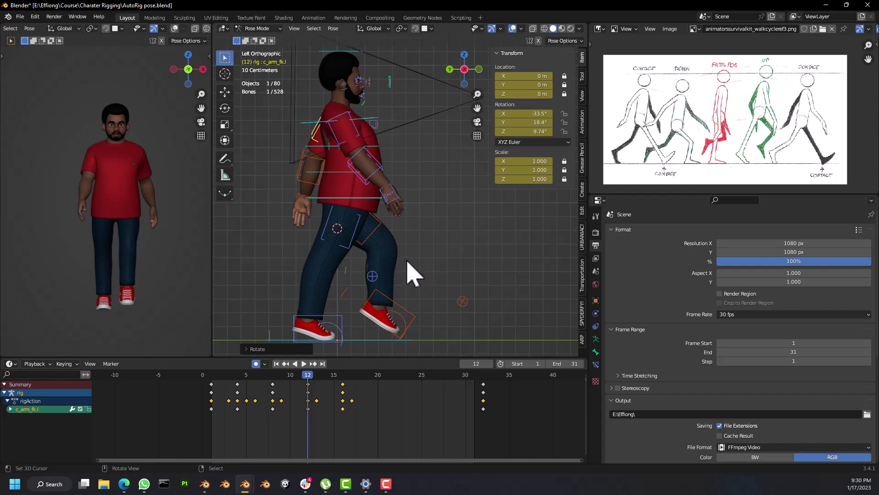
key("a")
key("i")
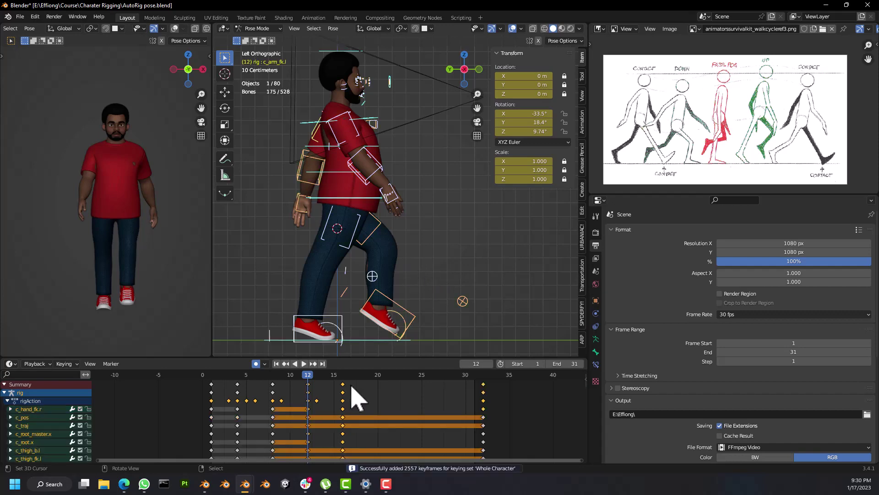
Step: Review the keyed poses over the first 16 frames from a front view
key("space")
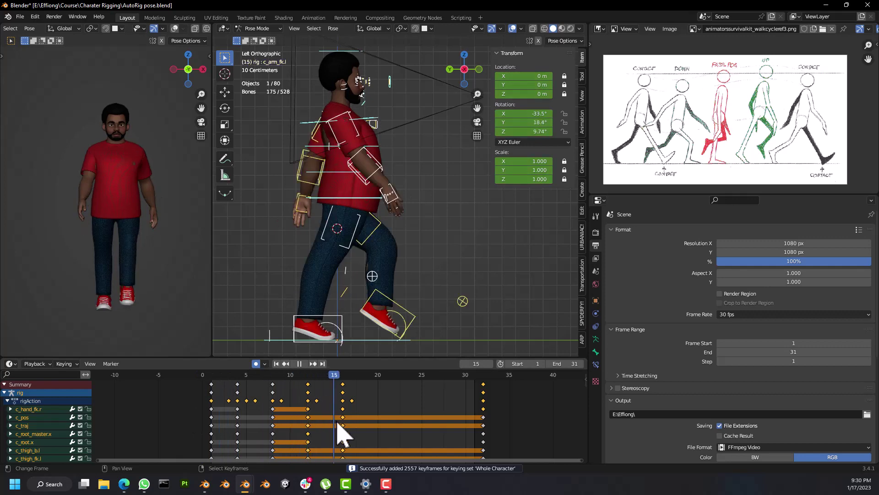
left_click(221, 424)
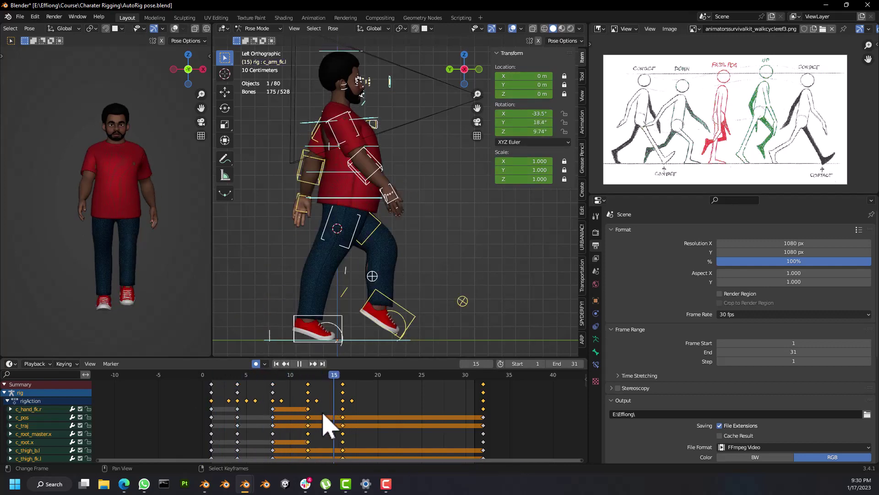
key("space")
middle_click_drag(304, 339, 306, 271)
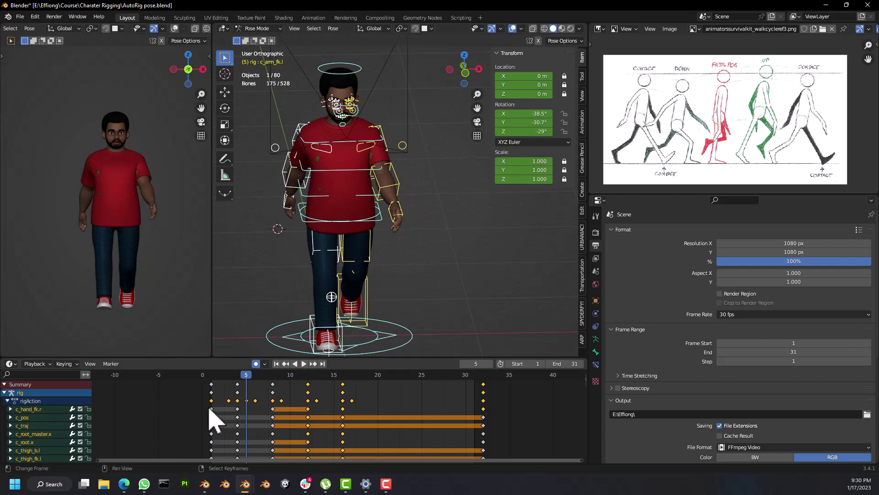
key("space")
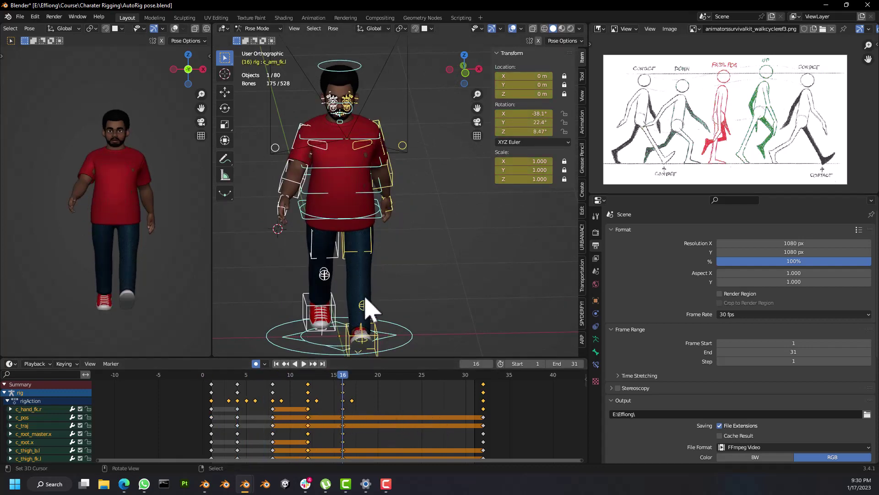
middle_click_drag(367, 308, 393, 303)
Step: Copy the frame 4 keyframes and paste them flipped at frame 20 for the mirrored down pose
left_click_drag(205, 399, 237, 396)
right_click(237, 384)
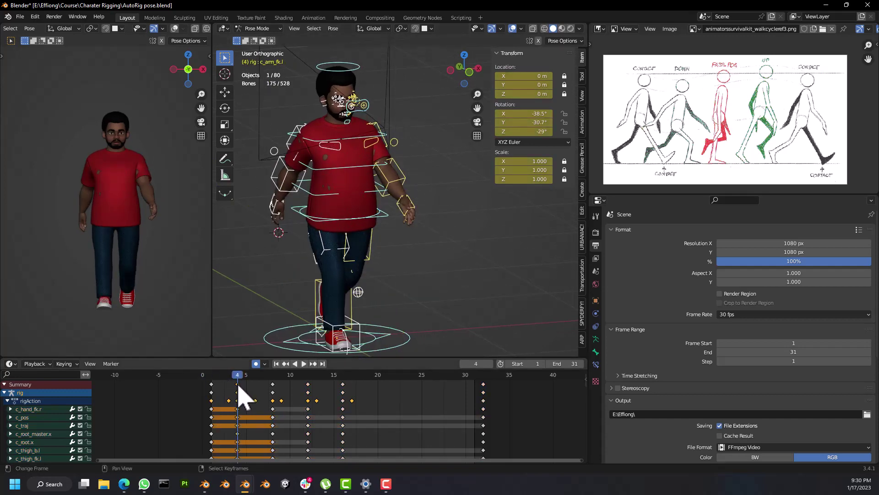
left_click(343, 415)
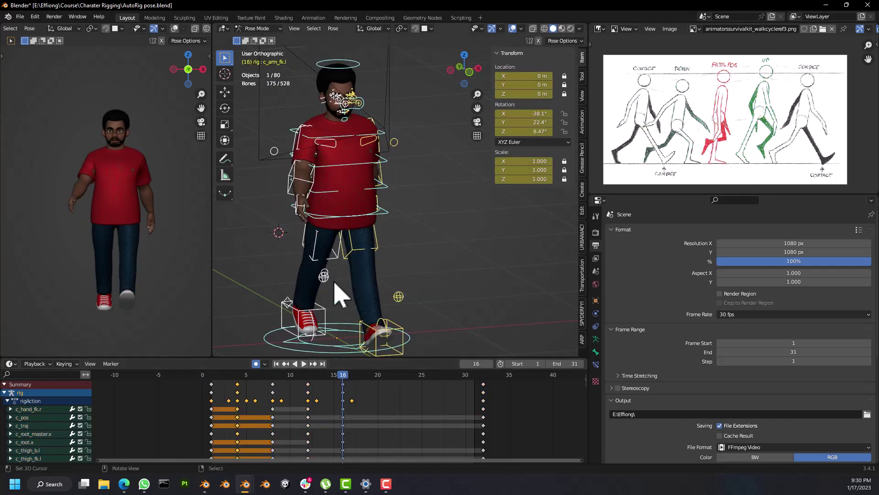
middle_click_drag(337, 295, 361, 289)
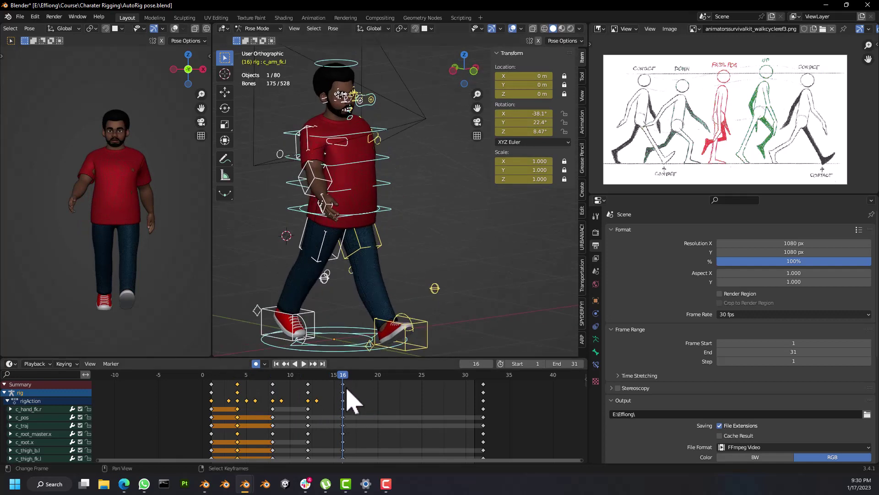
middle_click_drag(372, 195, 350, 282)
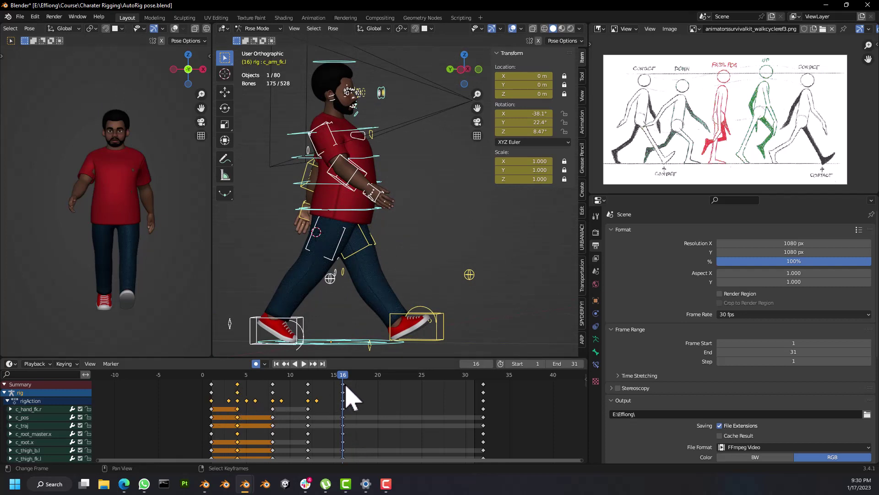
key("space")
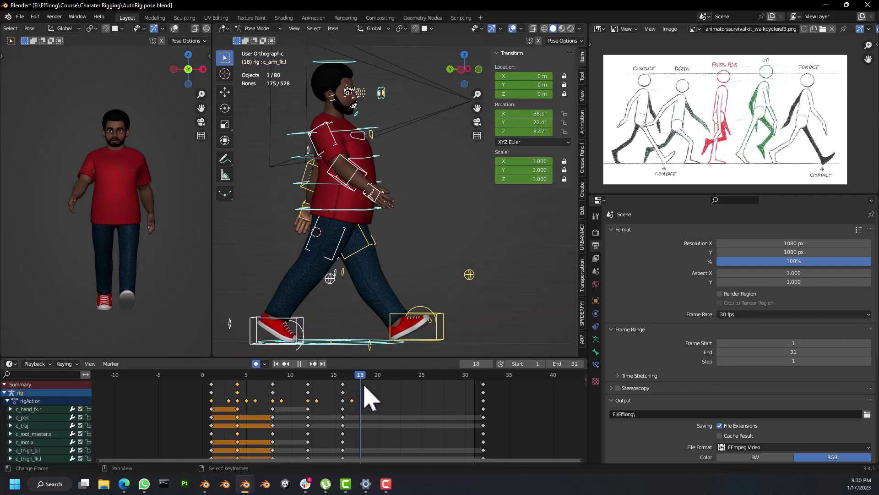
key("space")
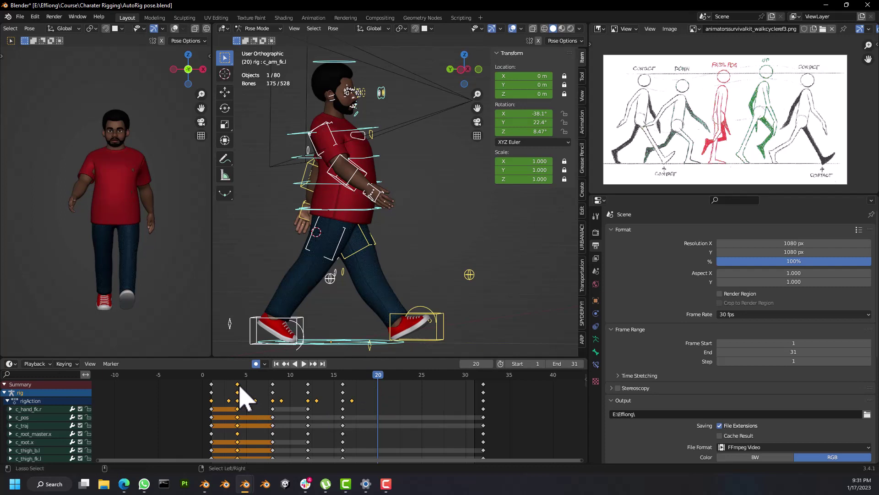
key("ctrl+v")
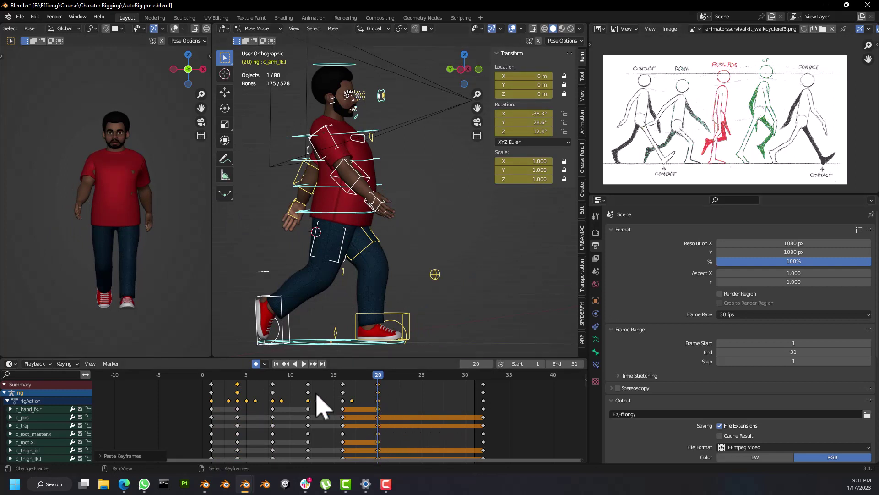
Step: Copy the frame 8 keyframes and paste them flipped at frame 24 for the mirrored passing pose
key("ctrl+z")
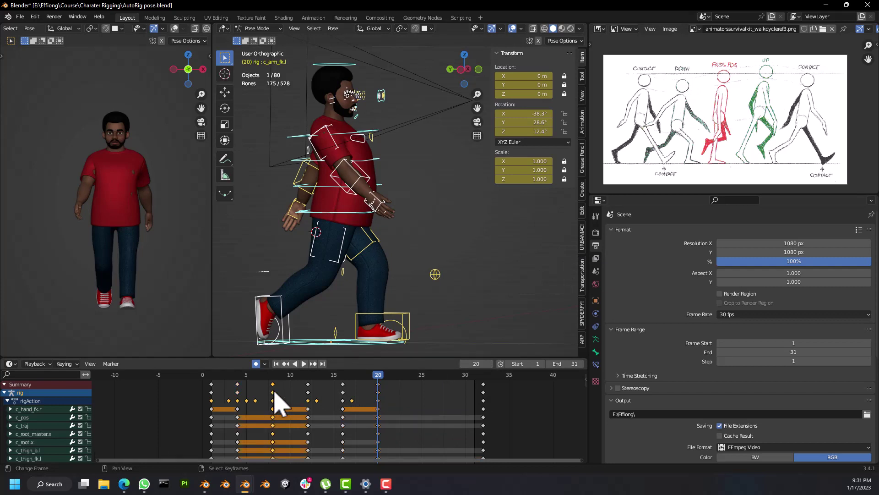
key("space")
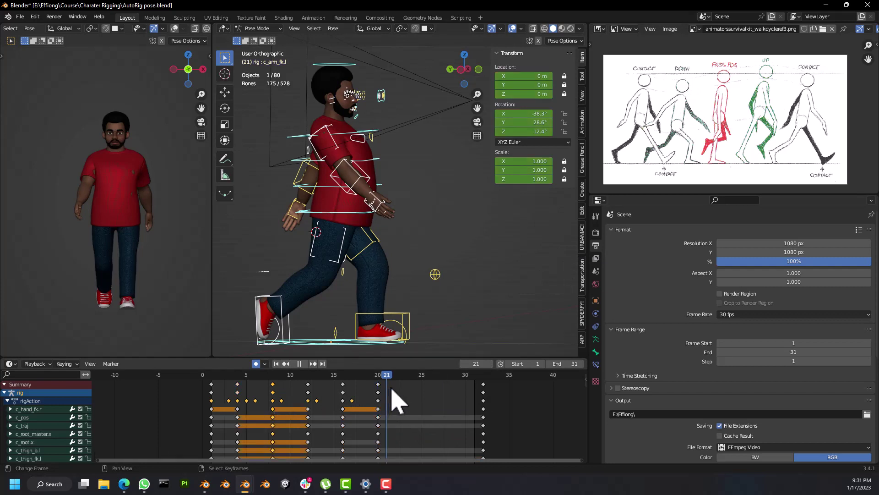
key("space")
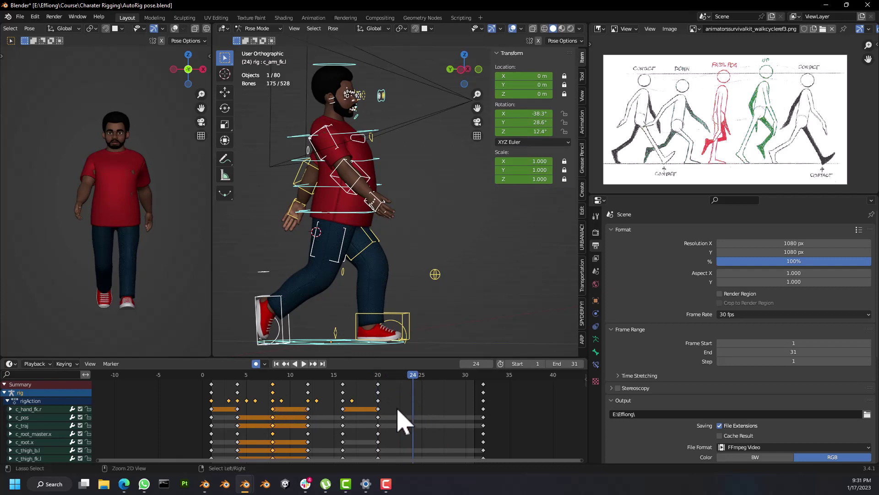
key("ctrl+v")
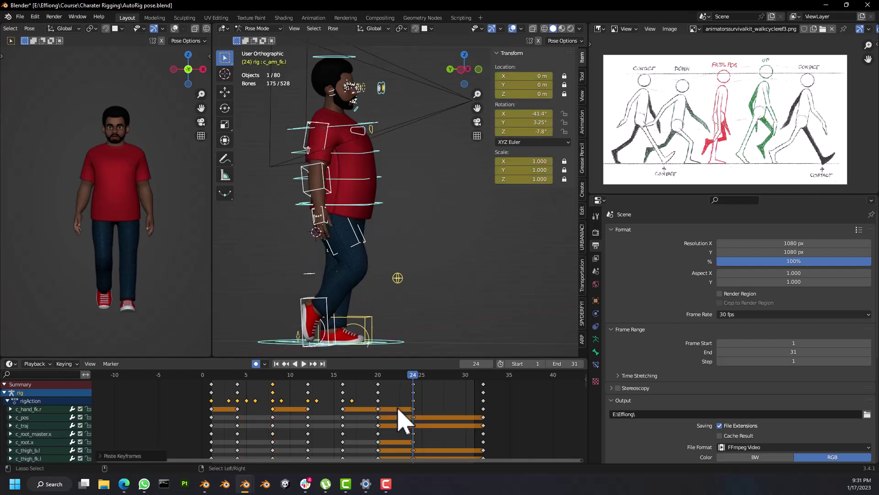
Step: Copy the frame 12 keyframes and paste them flipped at frame 28 for the mirrored up pose
middle_click_drag(353, 274, 374, 275)
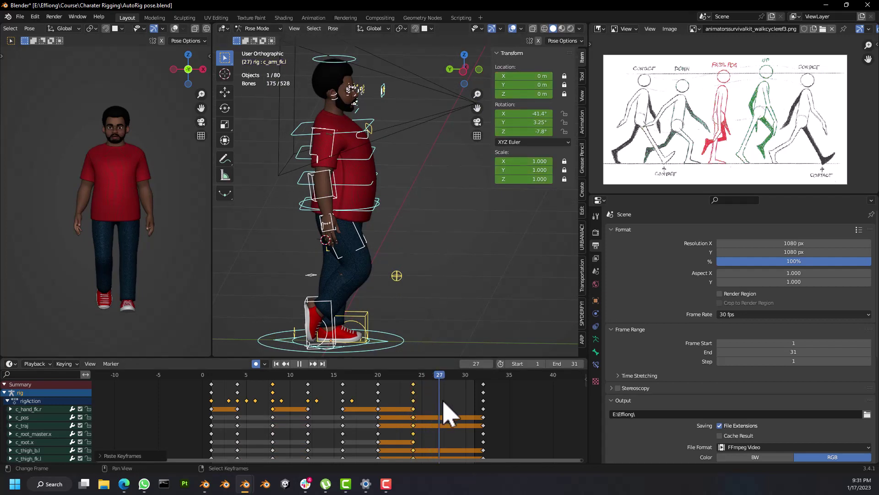
key("space")
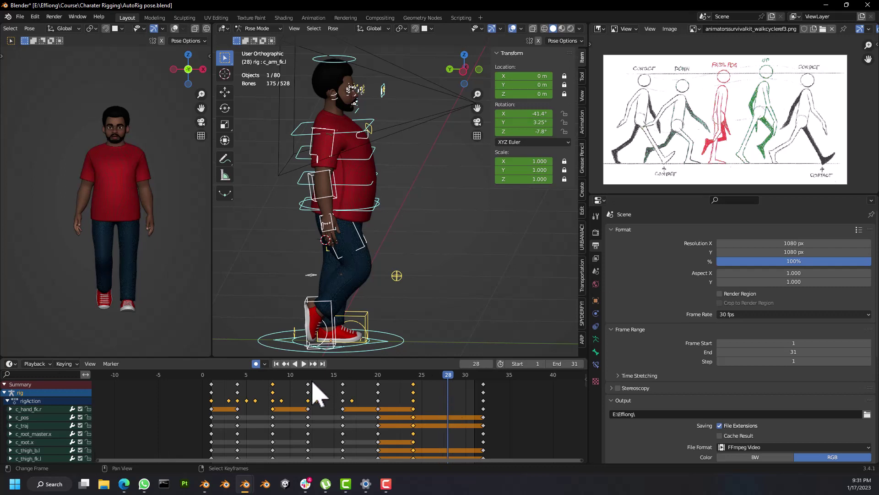
key("ctrl+z")
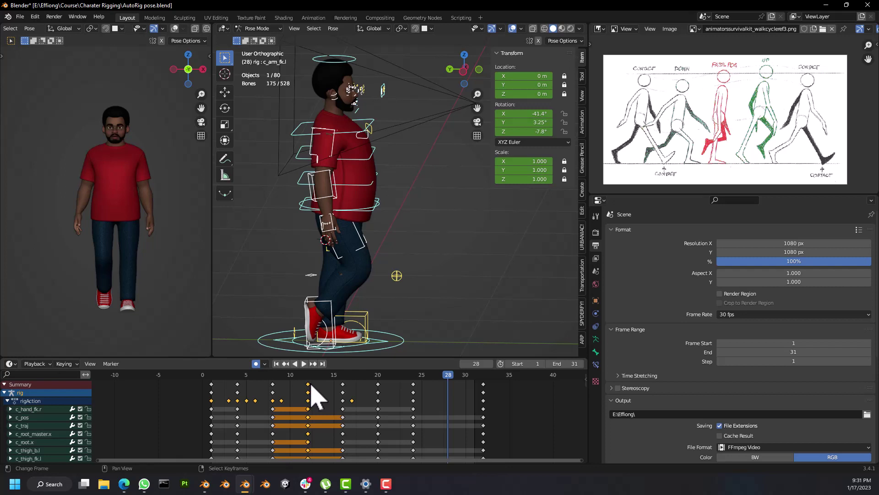
key("ctrl+v")
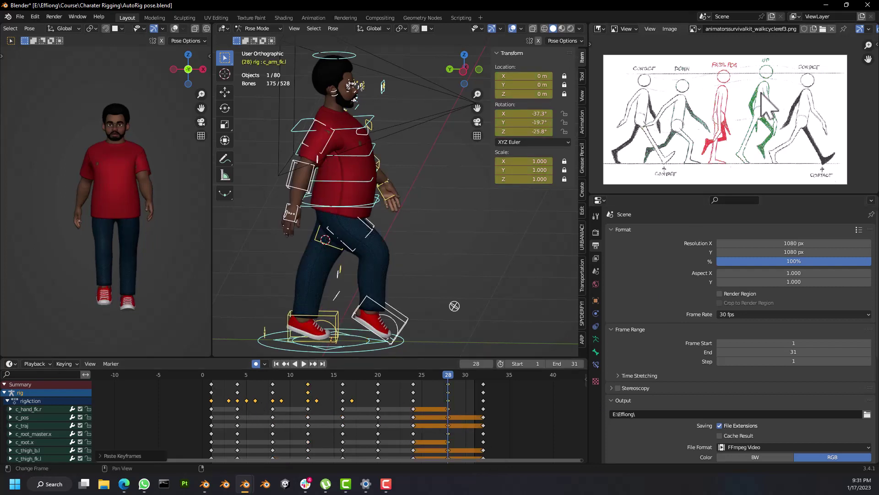
Step: Play the complete blocked walk cycle and check the poses from a side angle
mouse_move(391, 281)
middle_mouse_down()
mouse_move(357, 274)
mouse_move(387, 279)
middle_mouse_up()
left_click(303, 364)
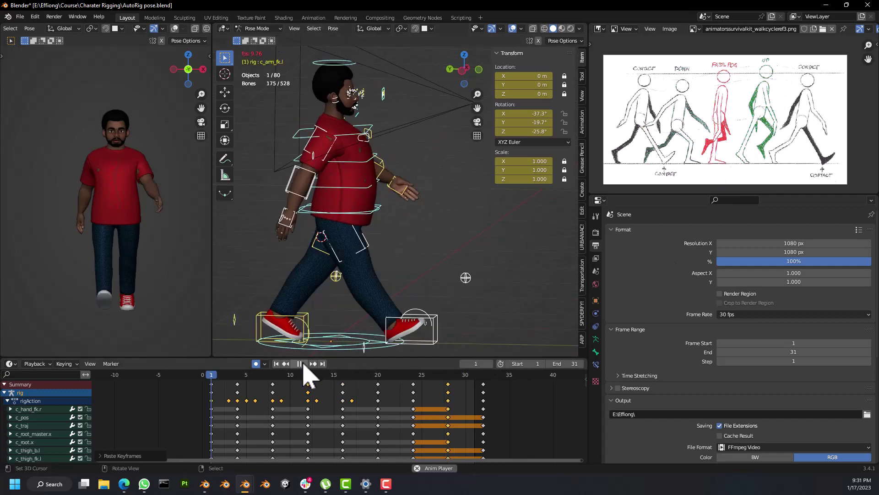
middle_click_drag(392, 282, 365, 274)
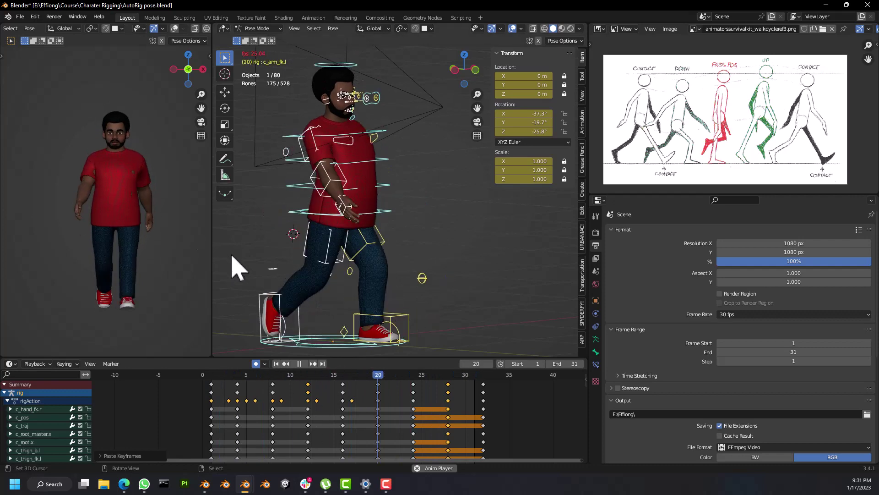
key("space")
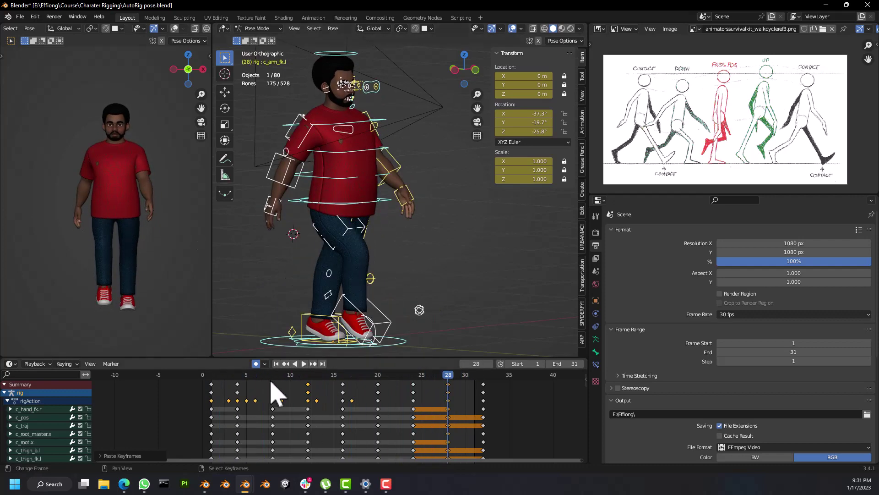
Step: Select all keyframes of the walk cycle and change their interpolation mode
key("a")
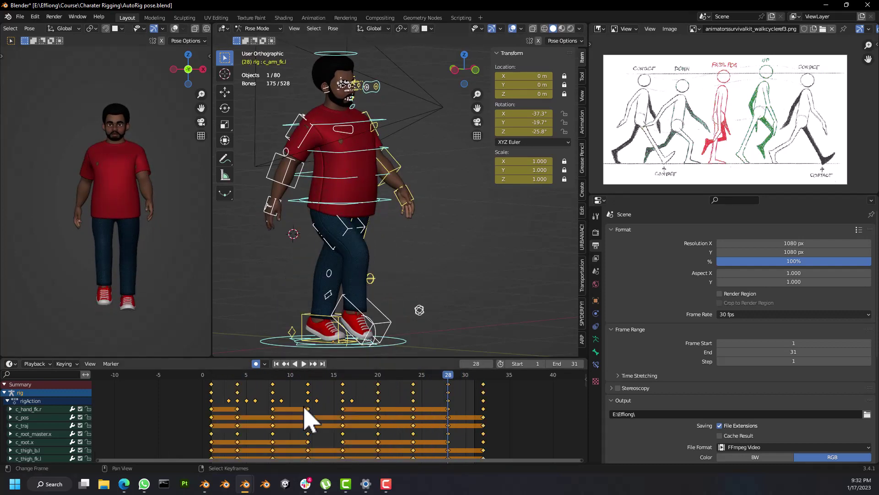
key("t")
left_click(280, 420)
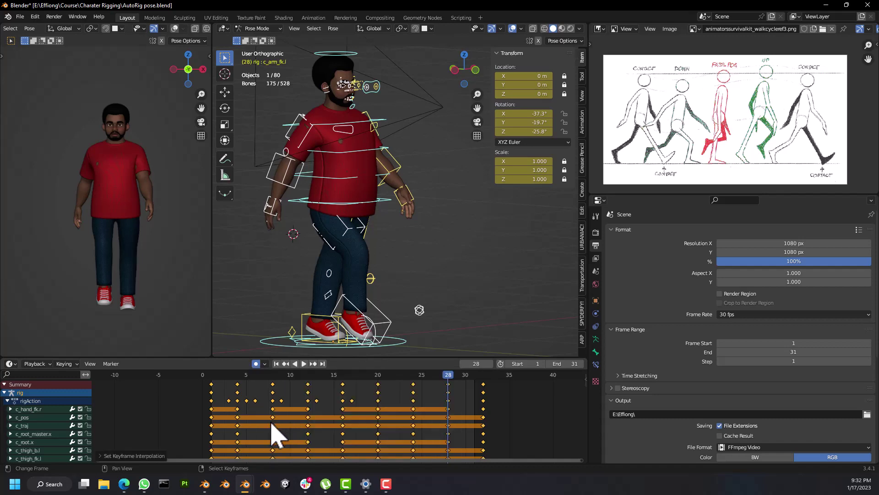
Step: Play the walk cycle with the new interpolation and inspect the motion from the back, front and three-quarter views
key("space")
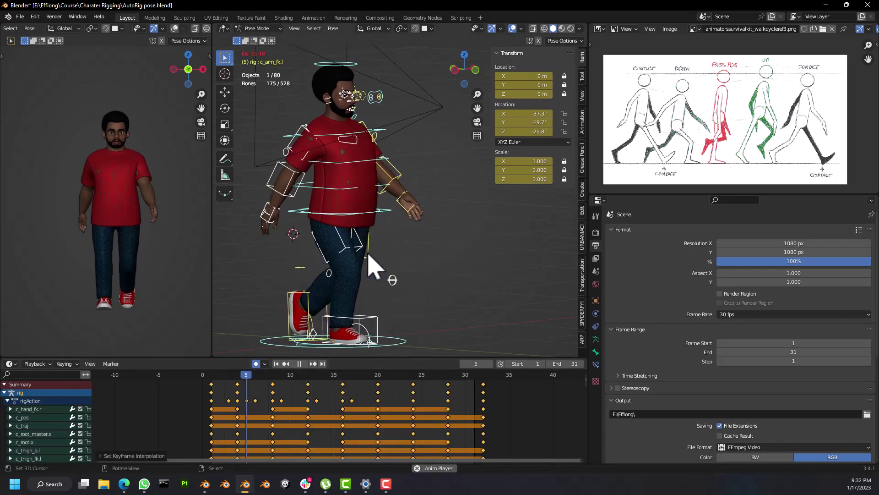
middle_click_drag(364, 266, 112, 255)
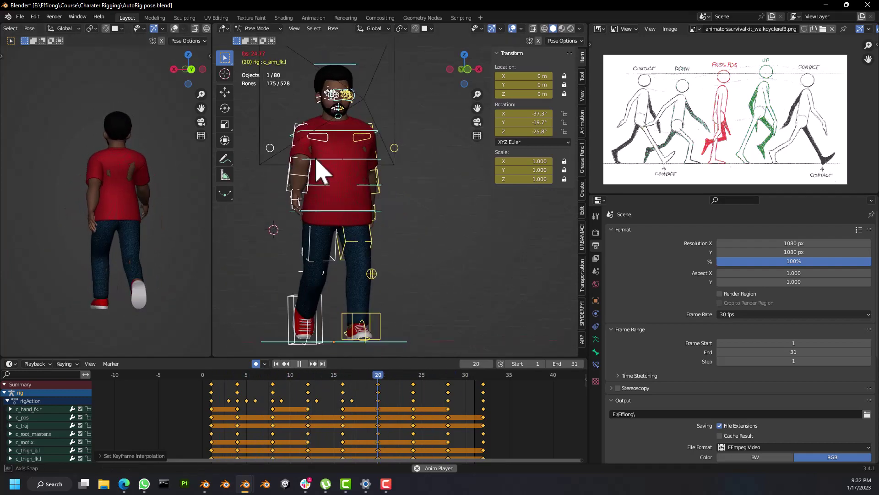
middle_click_drag(323, 173, 296, 166)
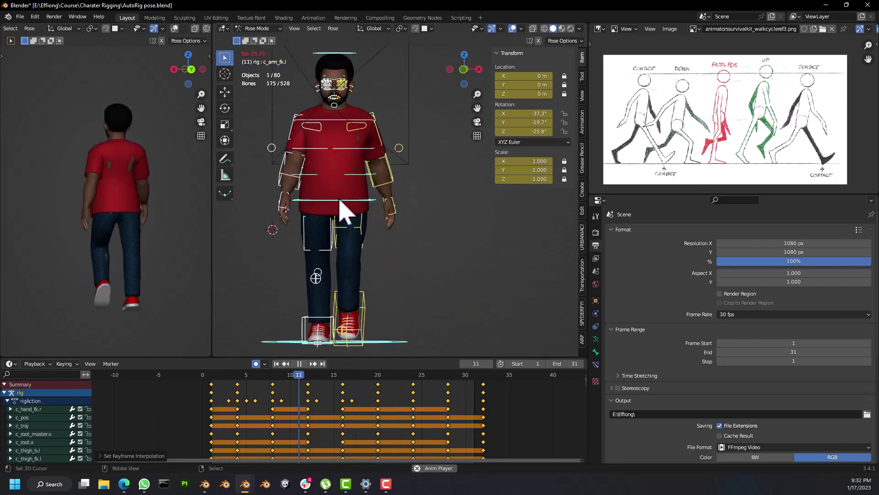
middle_click_drag(340, 200, 337, 249)
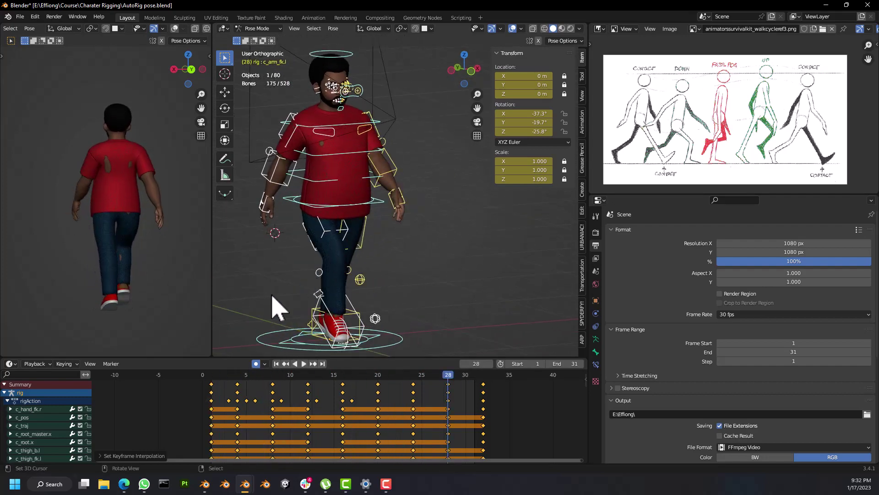
Step: Select the right foot IK control and examine the foot's pose at frame 20 from the side
left_click_drag(221, 402, 350, 418)
left_click(316, 324)
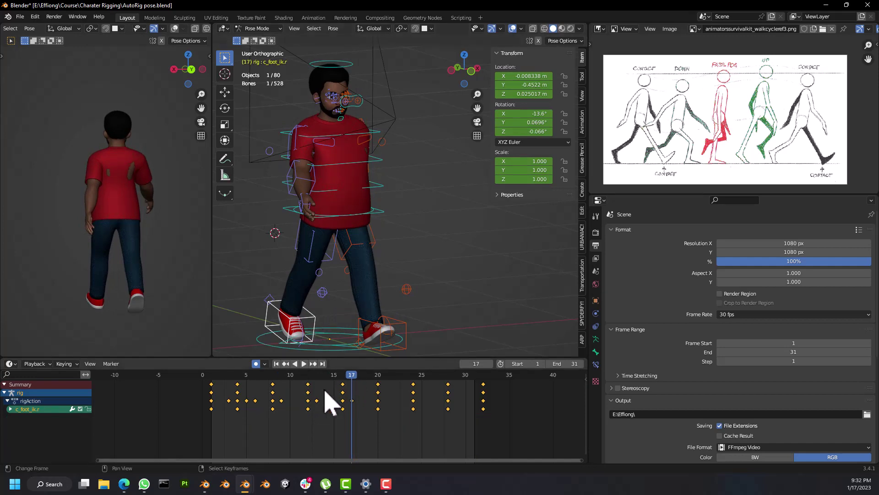
left_click_drag(325, 390, 382, 404)
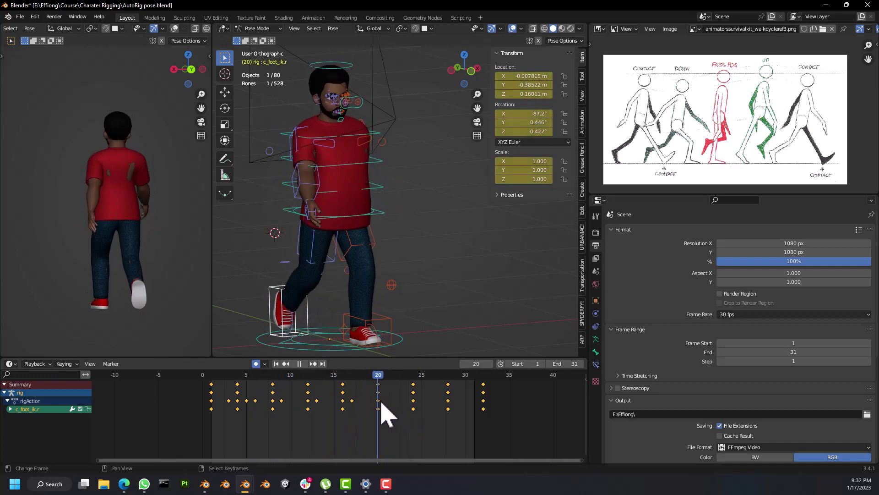
middle_click_drag(288, 327, 344, 314)
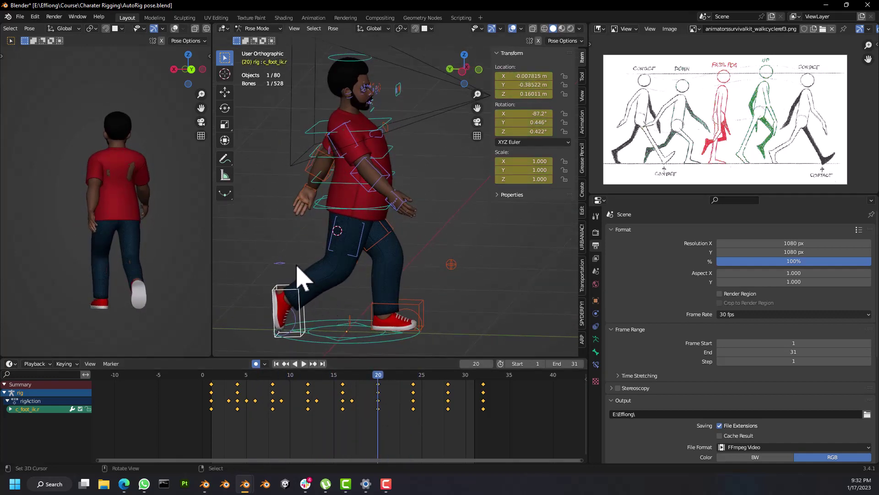
middle_click_drag(298, 267, 308, 278)
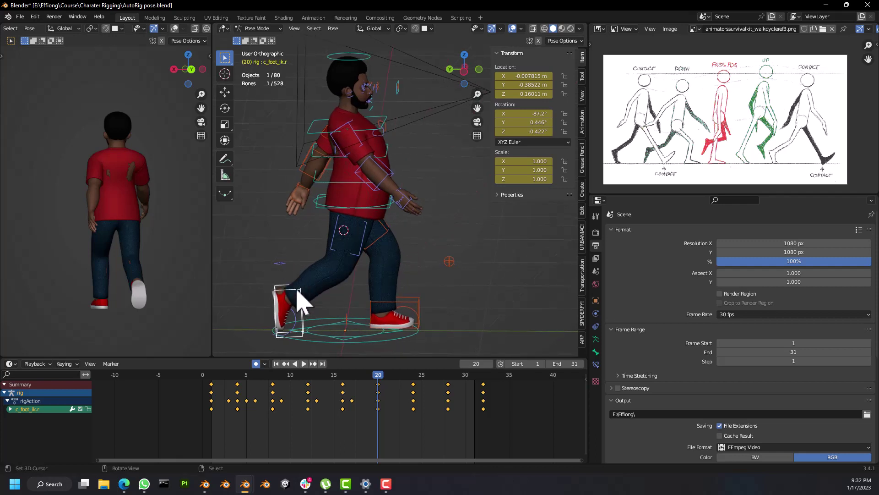
key("g")
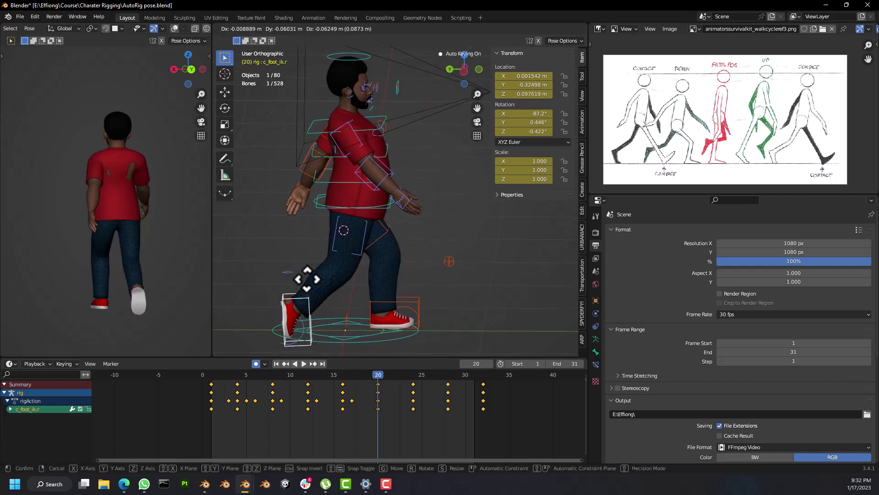
right_click(305, 278)
right_click(285, 263)
key("g")
mouse_move(278, 259)
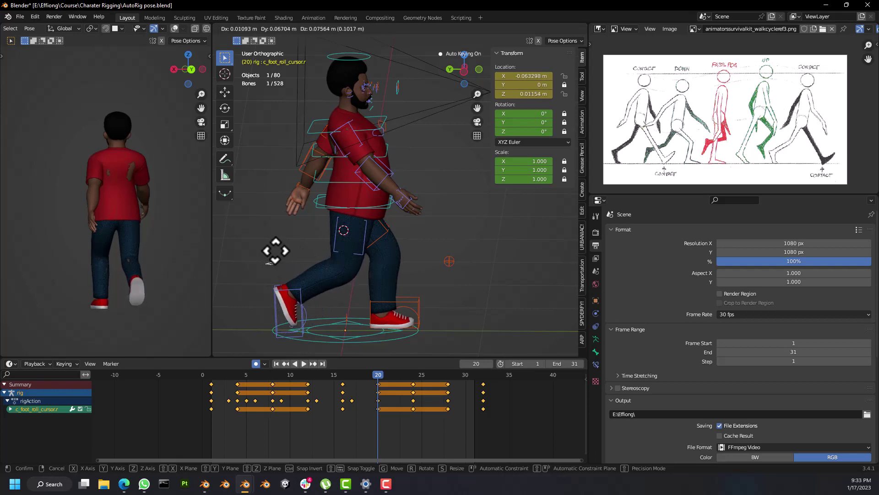
right_click(278, 260)
Step: Compare the rear foot's pose at frames 4 and 20 from the side and scrub through to frame 8
middle_click_drag(321, 330, 323, 302)
key("space")
left_click_drag(250, 377, 237, 394)
key("space")
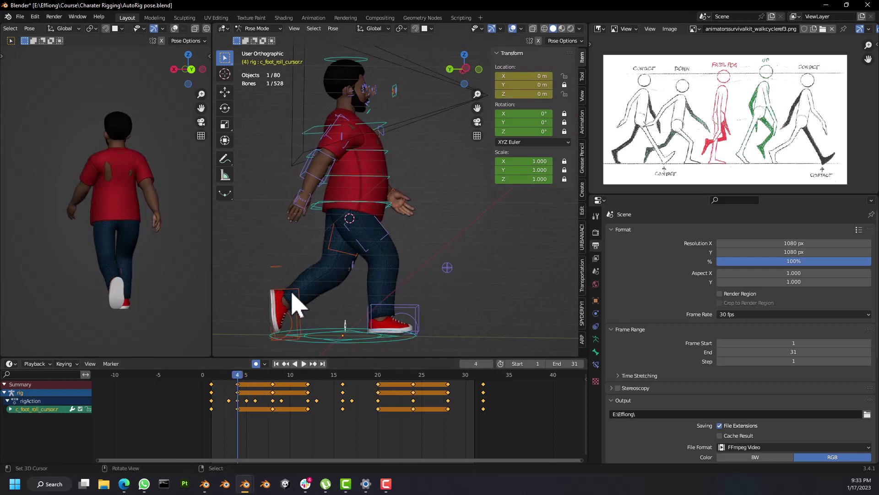
mouse_move(293, 295)
middle_mouse_down()
mouse_move(275, 290)
mouse_move(261, 308)
mouse_move(290, 306)
middle_mouse_up()
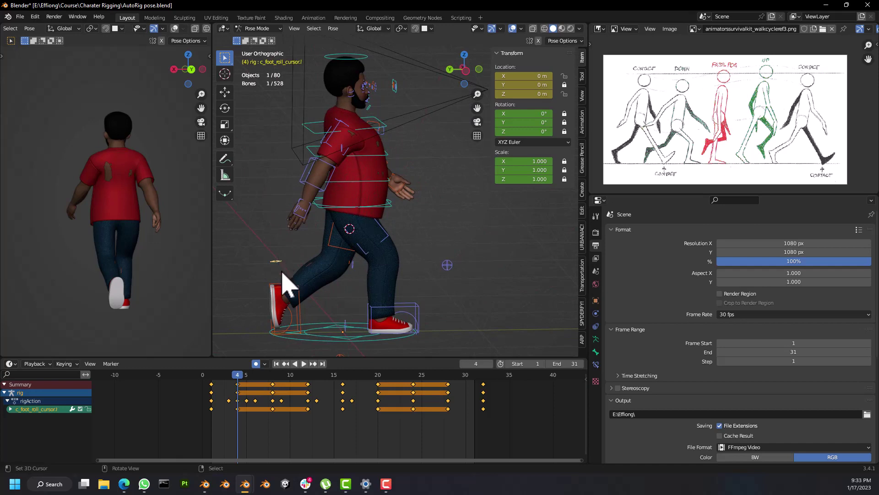
key("space")
left_click_drag(293, 402, 382, 399)
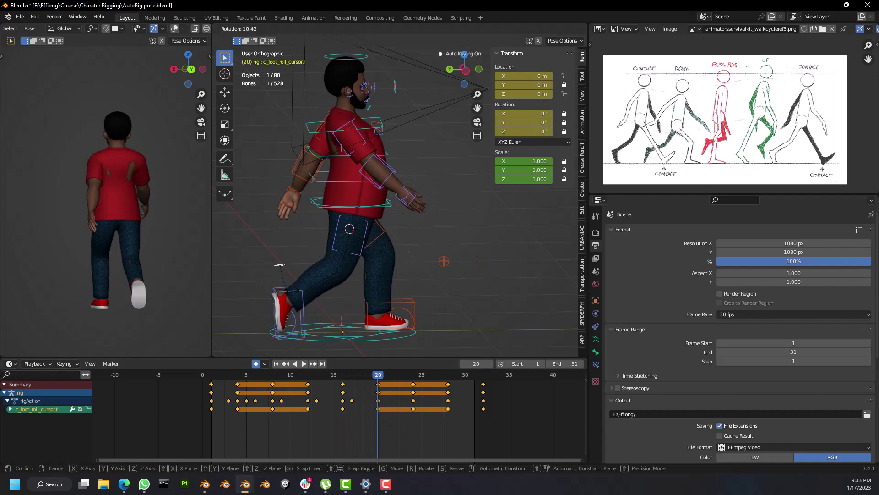
key("space")
left_click_drag(379, 397, 275, 358)
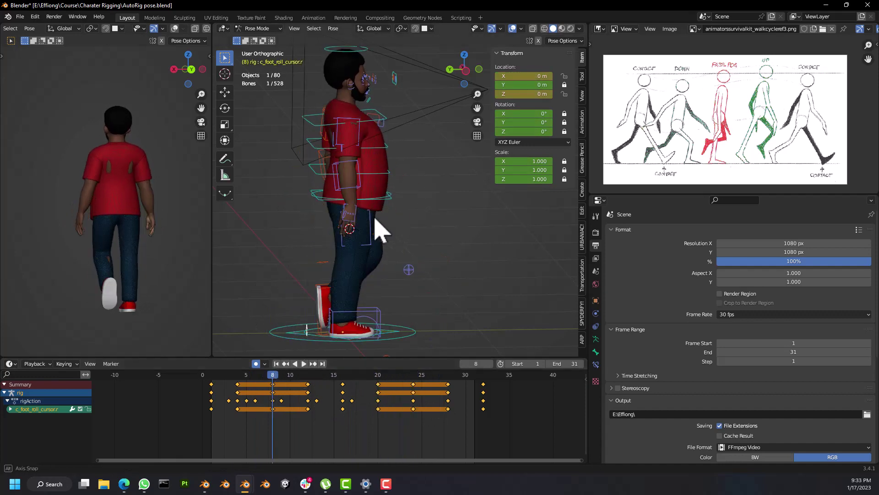
Step: Play the walk cycle from the front and check how the arms and legs swing
middle_click_drag(373, 225, 275, 225)
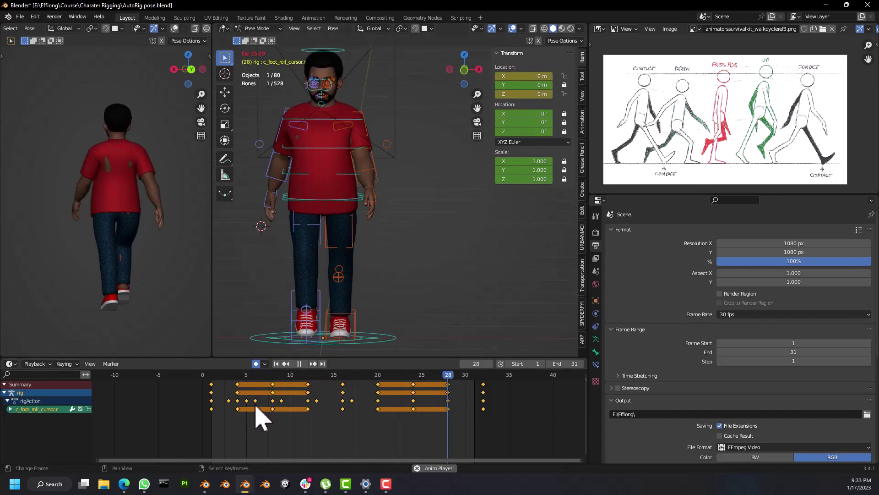
middle_click_drag(388, 210, 370, 231)
key("space")
key("space")
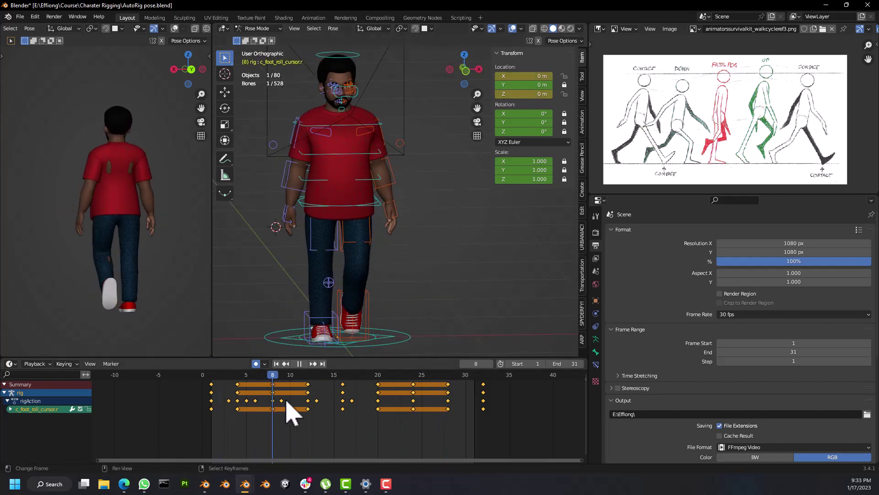
key("Escape")
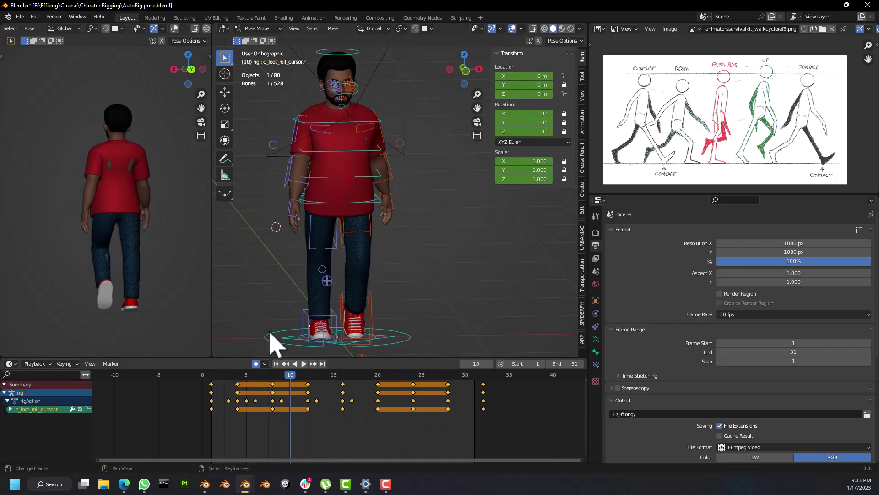
Step: Rotate the right upper arm control at frame 16 in the front view to about X -41.2°, Y 26.4°, Z 26.8°
right_click(295, 140)
left_click_drag(221, 402, 322, 405)
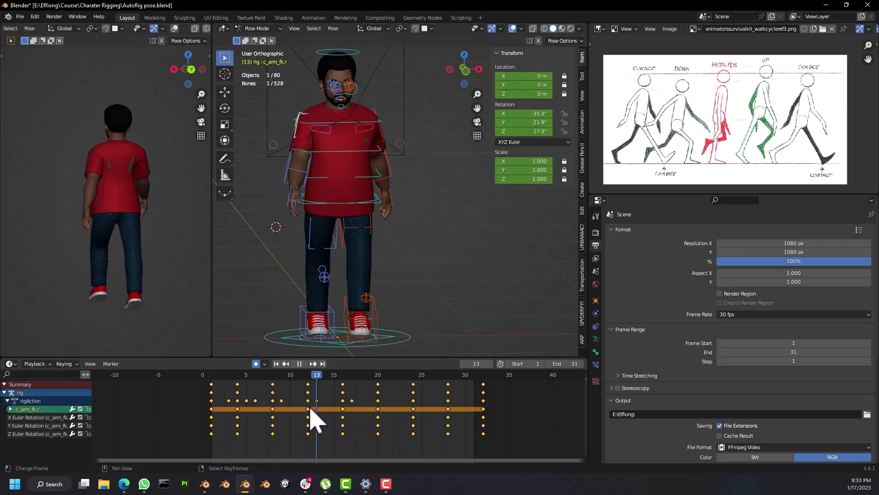
left_click_drag(364, 409, 346, 409)
mouse_move(347, 274)
middle_mouse_down()
mouse_move(337, 280)
mouse_move(363, 272)
middle_mouse_up()
key("r")
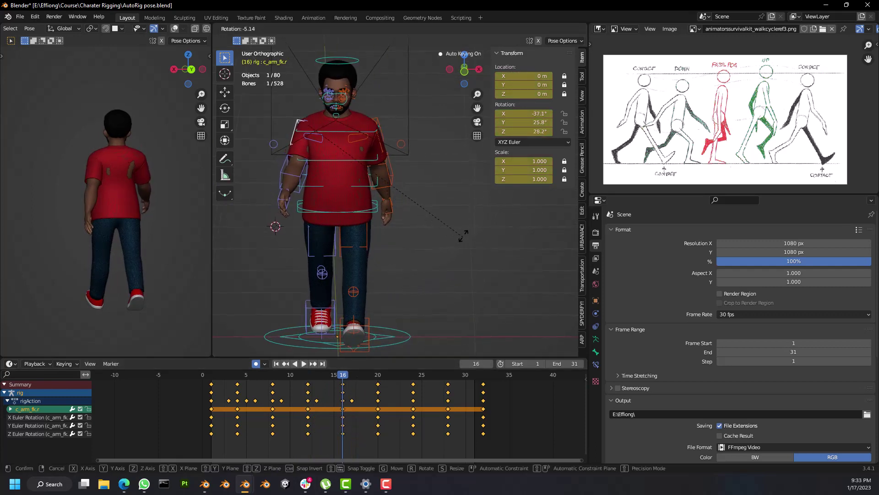
left_click(464, 223)
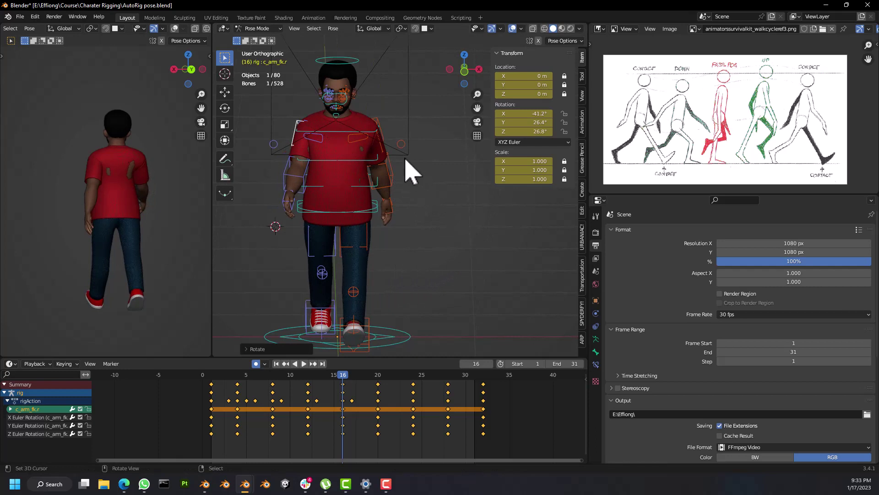
Step: Rotate the left upper arm control by about 4.5° at frame 16 in the front view
left_click(387, 151)
key("r")
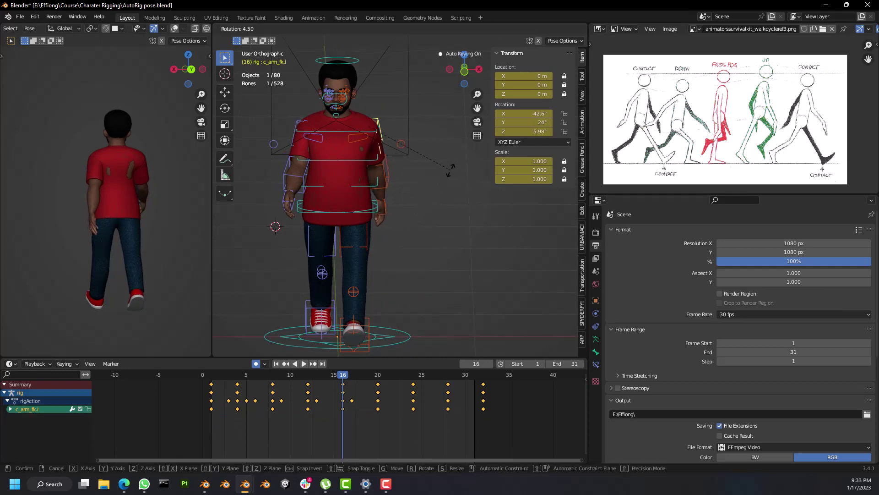
left_click(451, 170)
Step: Play the walk cycle from the front and side and scrub through the early frames to check the arm swing
key("space")
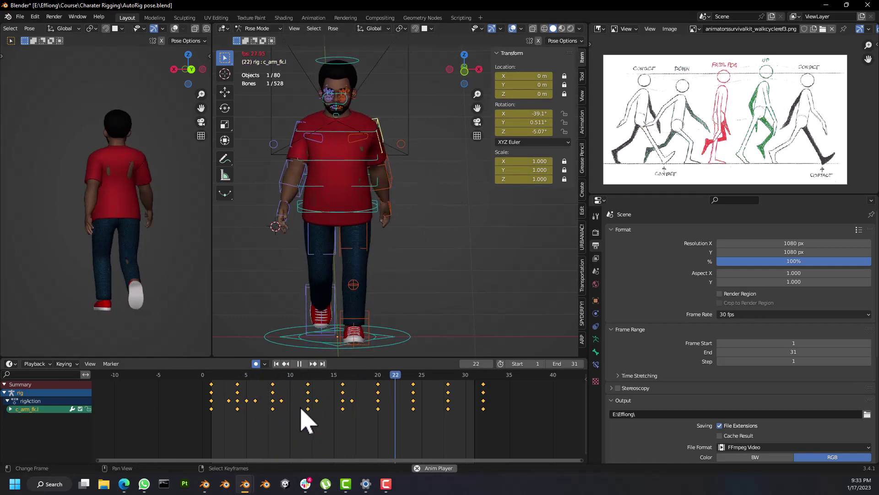
right_click(381, 286)
middle_click_drag(373, 277, 417, 296)
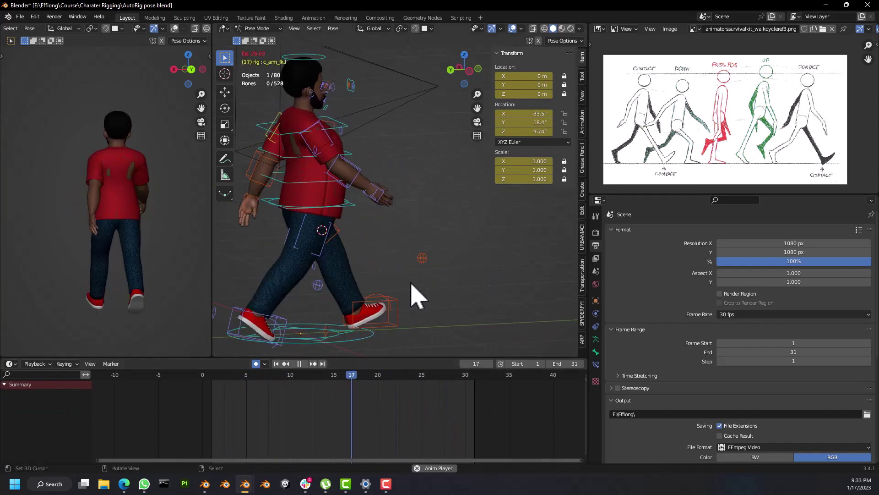
key("space")
left_click_drag(260, 444, 286, 405)
Step: Select the right forearm control and rotate it at frame 4 in the left side view to about -18.7° on Z
left_click(306, 179)
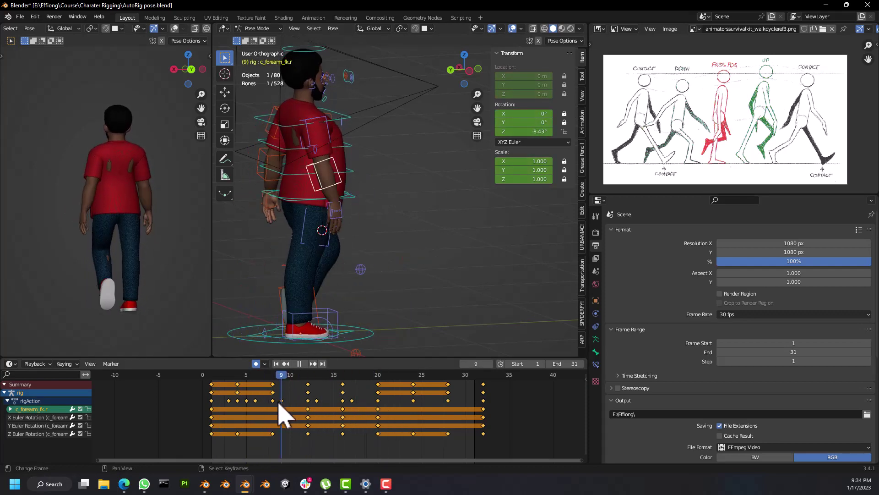
key("space")
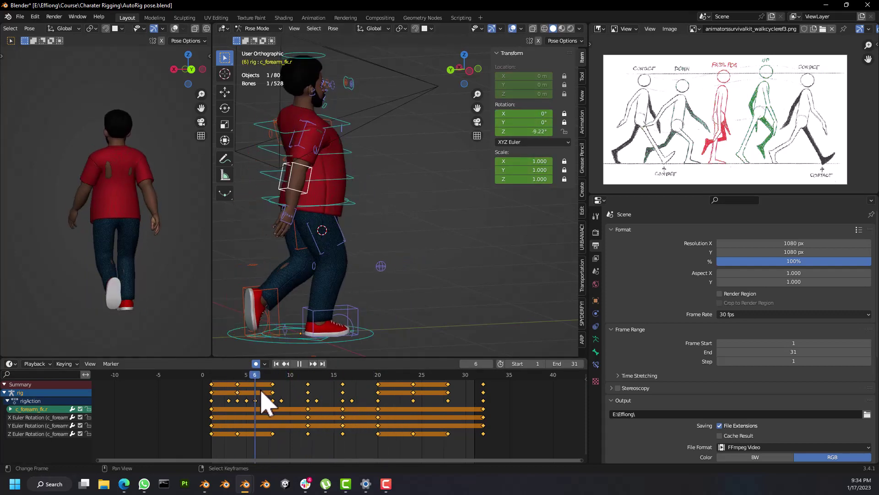
mouse_move(257, 406)
left_mouse_down()
mouse_move(197, 400)
mouse_move(253, 403)
mouse_move(243, 412)
left_mouse_up()
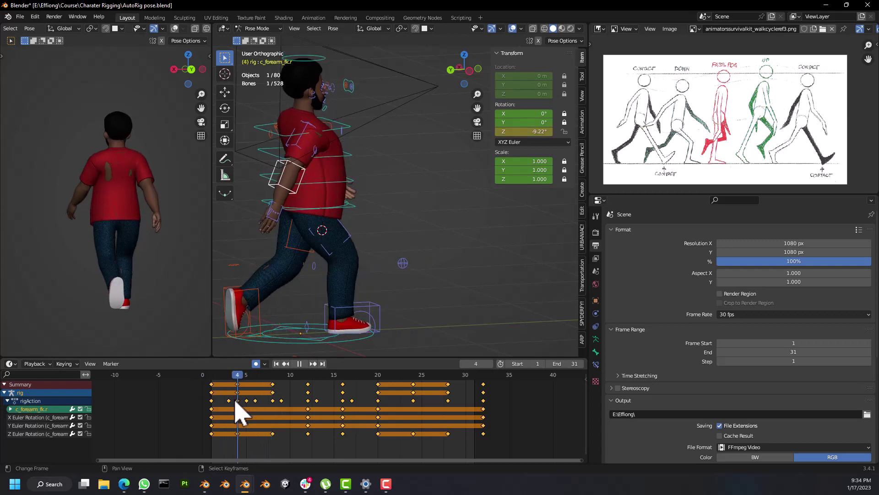
middle_click_drag(297, 248, 276, 240)
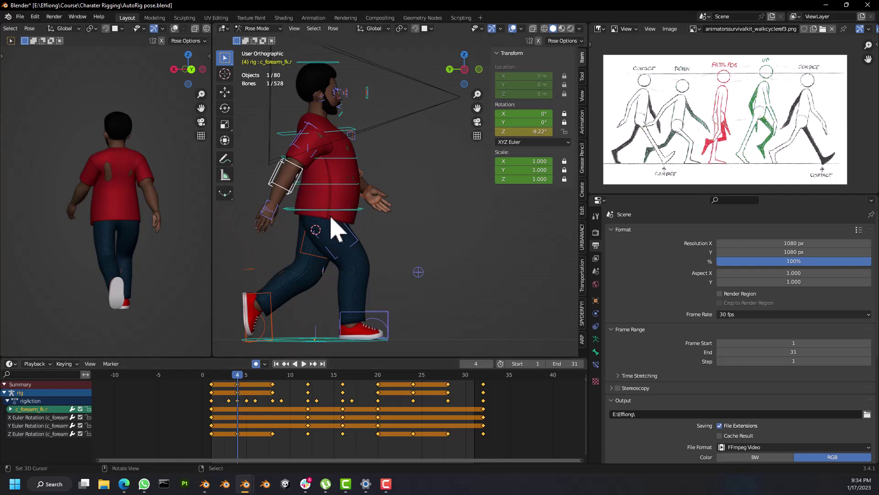
key("ctrl+KP_3")
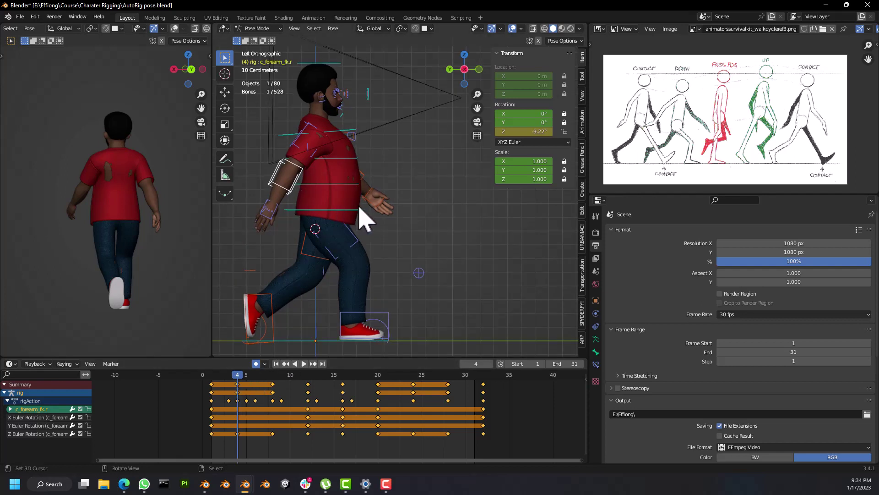
key("r")
left_click(335, 267)
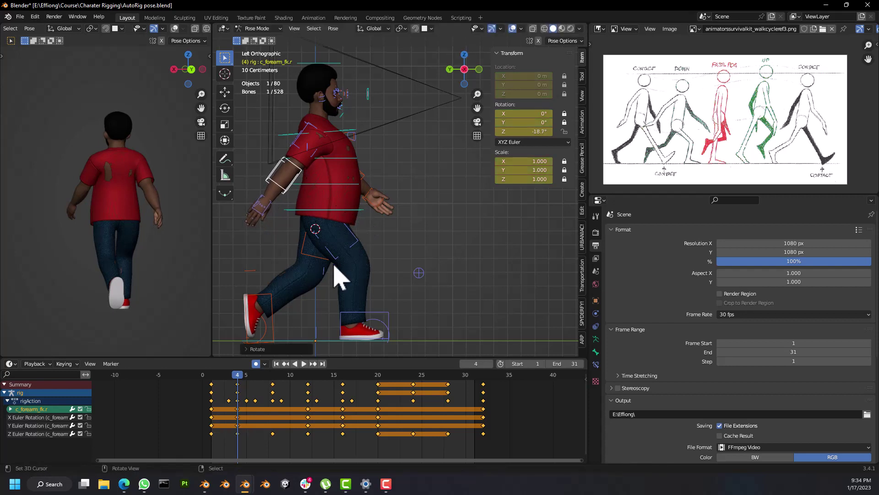
Step: Rotate the right forearm control at the frame 16 contact pose in the left side view
key("space")
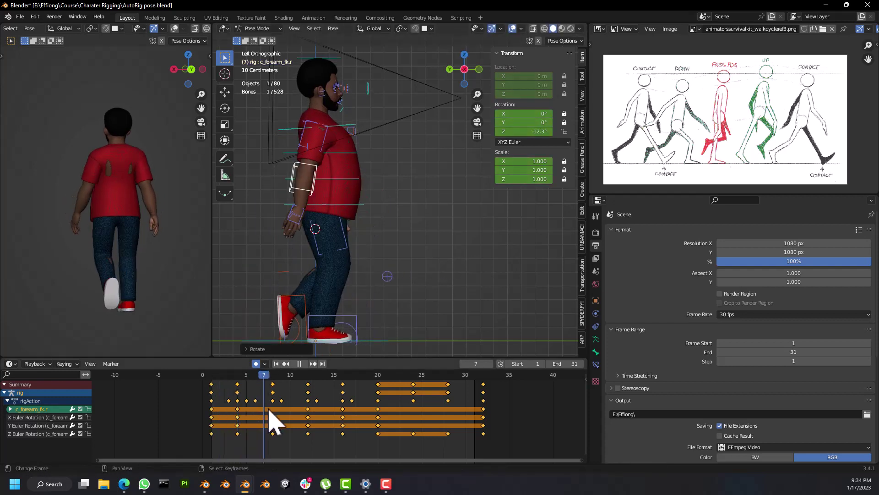
left_click_drag(260, 409, 345, 418)
key("r")
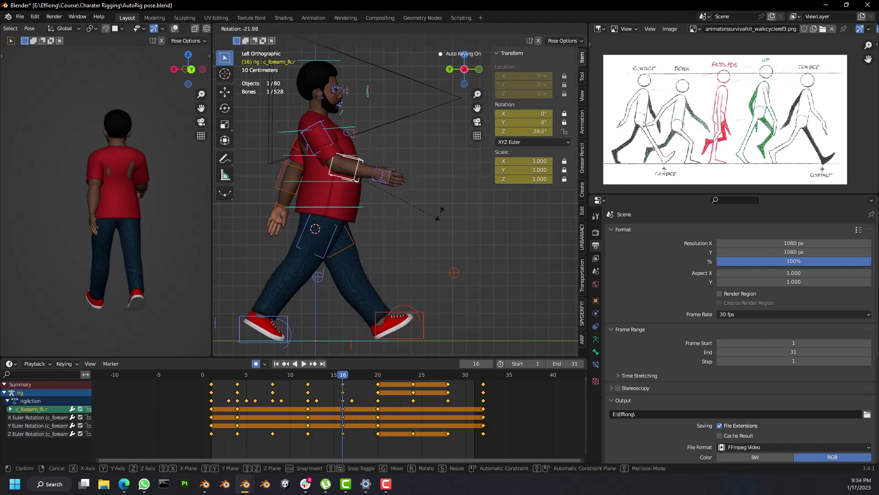
left_click(422, 225)
Step: Play back the arm motion and rotate the right forearm control at frame 28 to about -15.9° on Z
key("space")
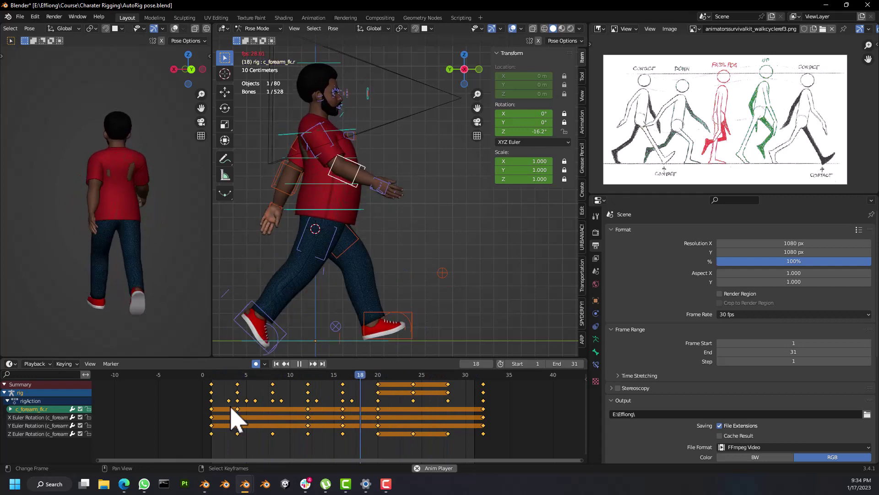
key("space")
left_click_drag(230, 406, 459, 401)
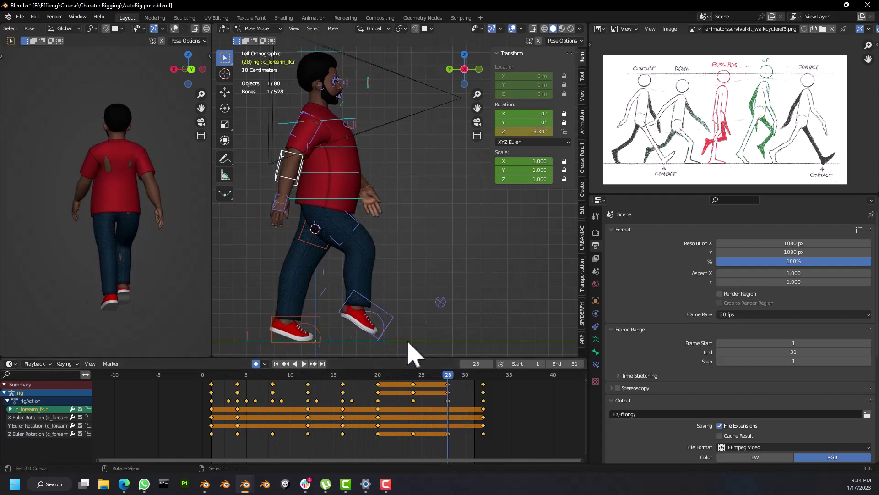
key("r")
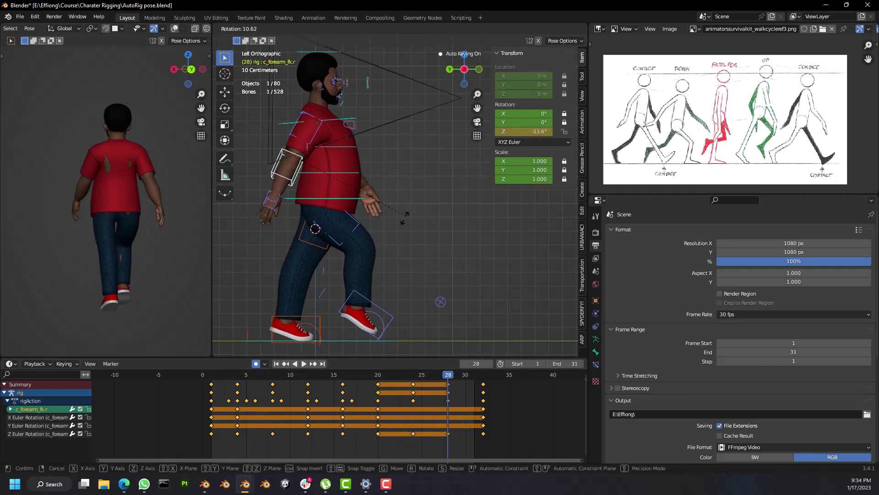
left_click(409, 315)
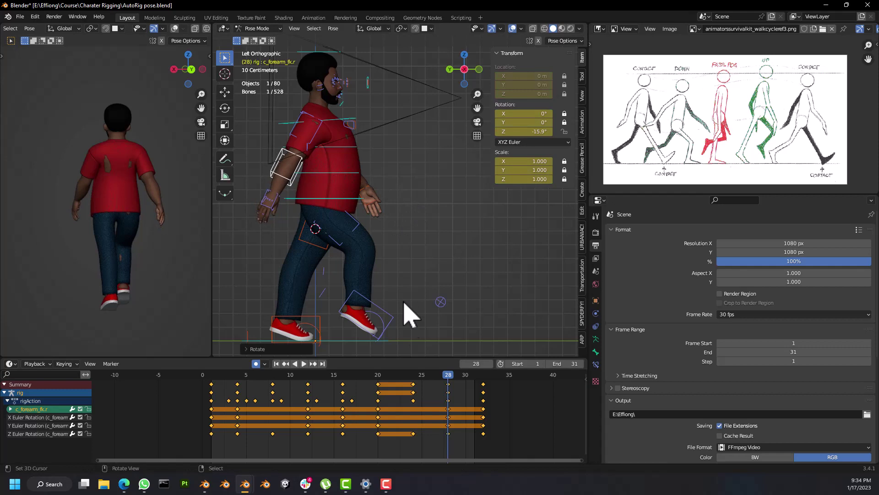
Step: Rotate the right forearm control at frame 24 to about 1.33° on Z
key("shift+ctrl+space")
left_click(374, 403)
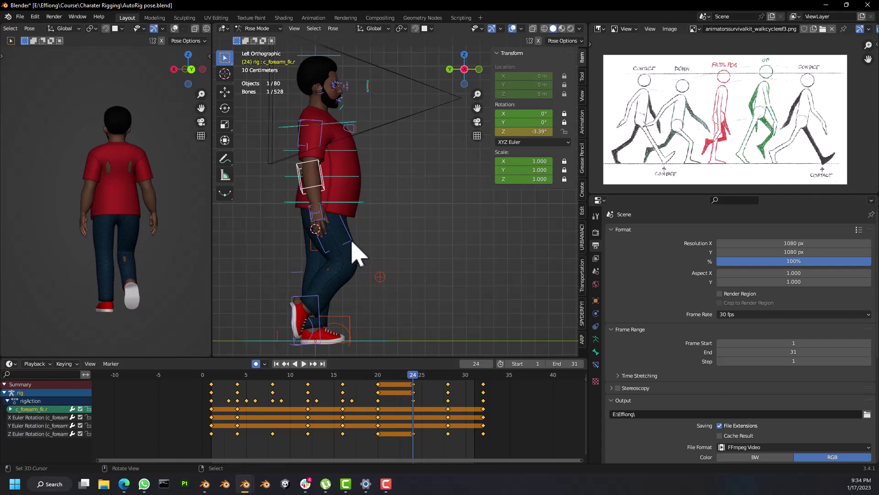
key("r")
left_click(383, 235)
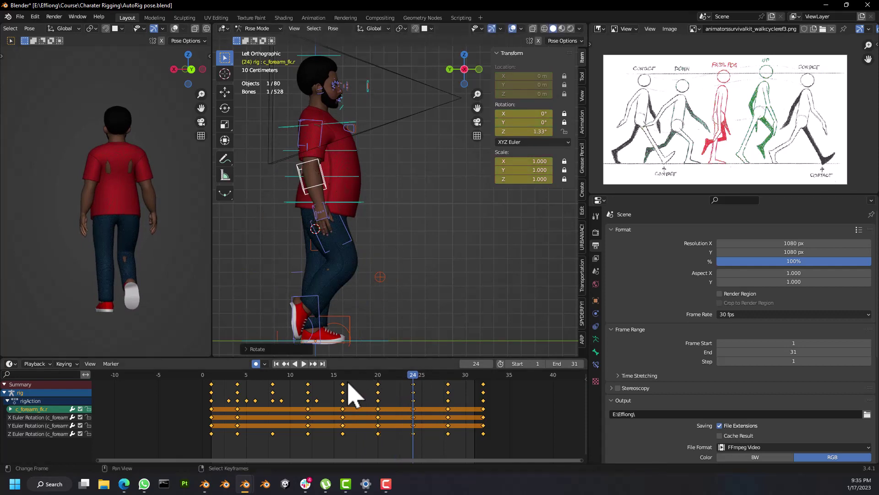
Step: Play the walk cycle with the adjusted forearm and inspect the pose at frame 11 from a three-quarter view
key("shift+ctrl+space")
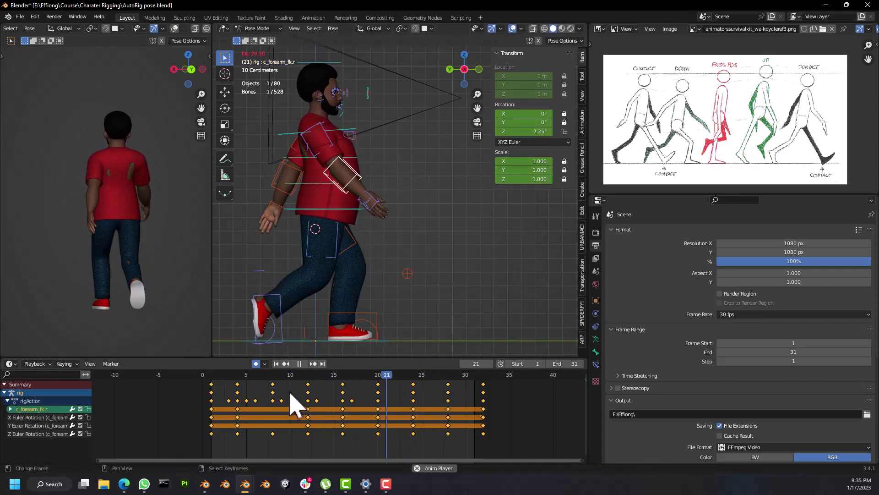
middle_click_drag(346, 259, 324, 274)
key("space")
left_click_drag(384, 404, 299, 412)
middle_click_drag(320, 321, 407, 164)
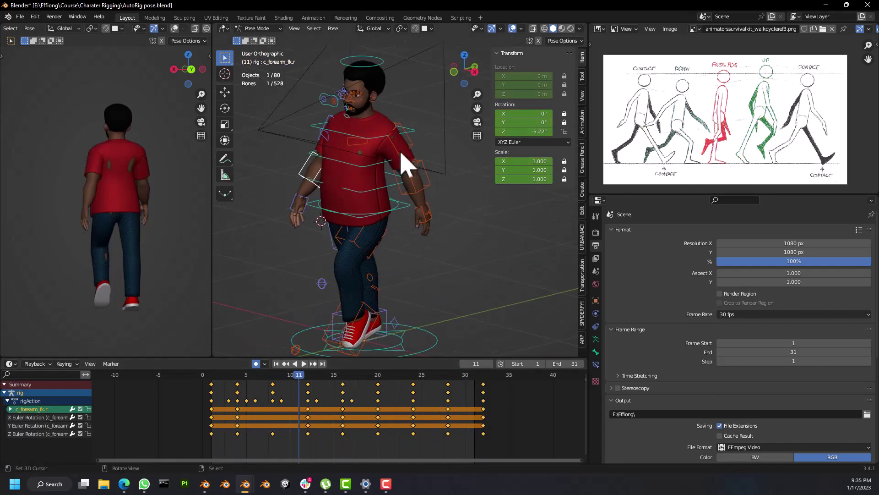
Step: Rotate the left forearm control at frame 4 to about -24.5° on Z in the side view
left_click(409, 192)
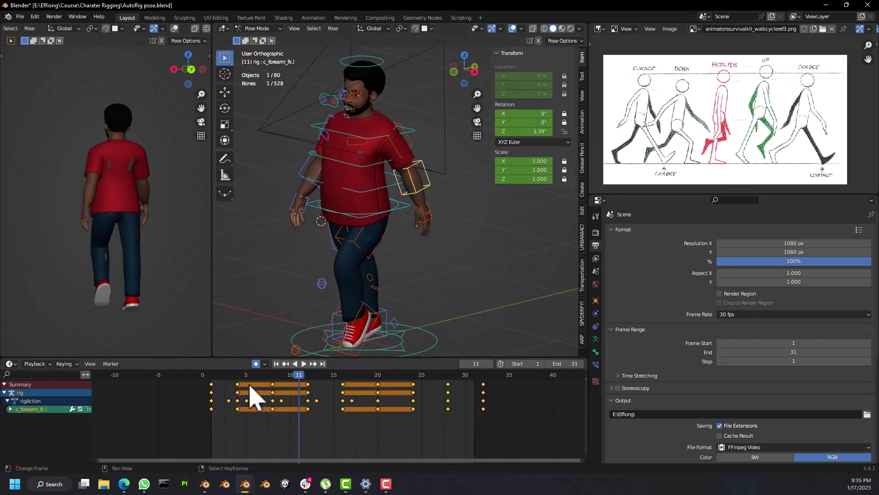
key("space")
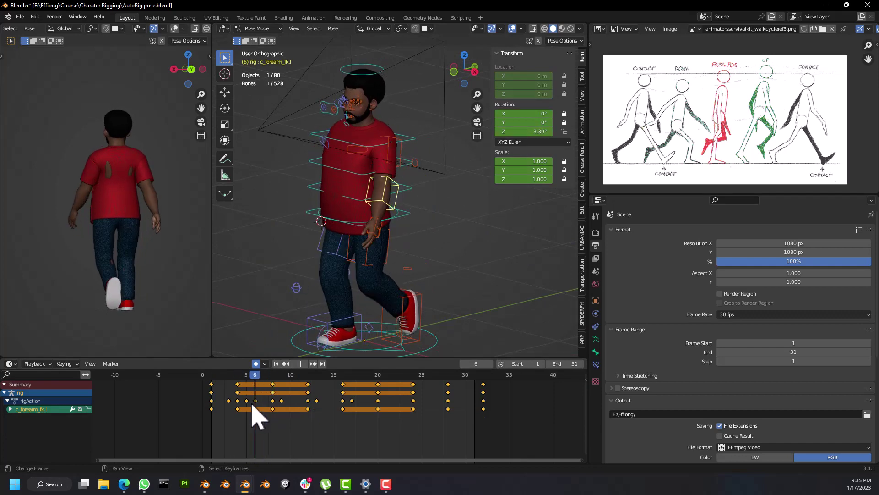
left_click_drag(251, 403, 237, 405)
middle_click_drag(324, 289, 272, 267)
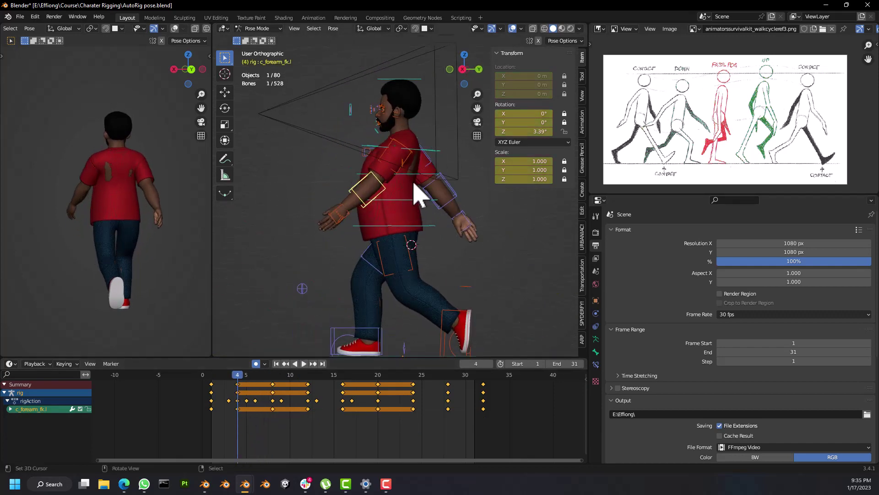
key("r")
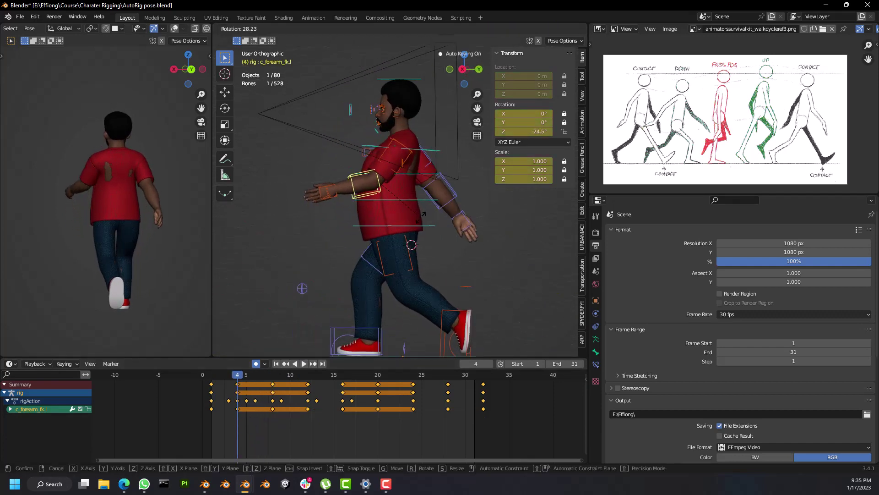
left_click(422, 214)
Step: Rotate the left forearm control at frame 12 to about 18° on Z and check the swing through frame 16
left_click_drag(211, 403, 308, 411)
key("r")
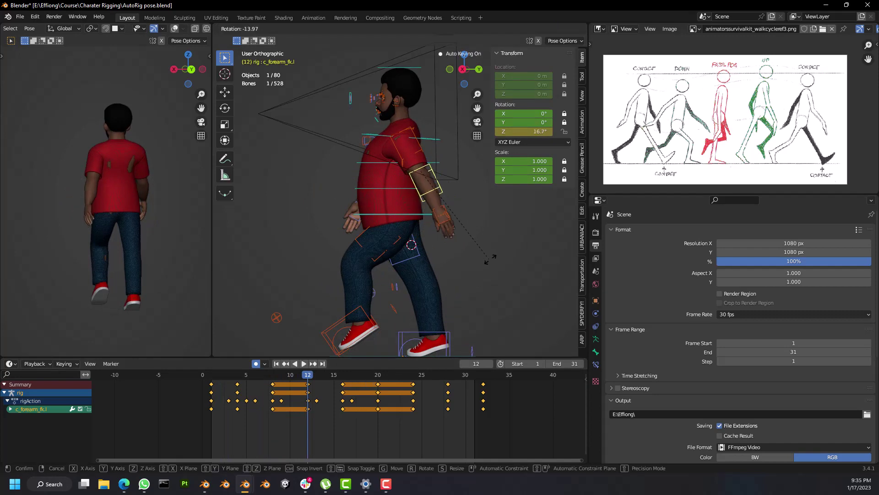
left_click(492, 257)
left_click_drag(306, 403, 366, 408)
key("space")
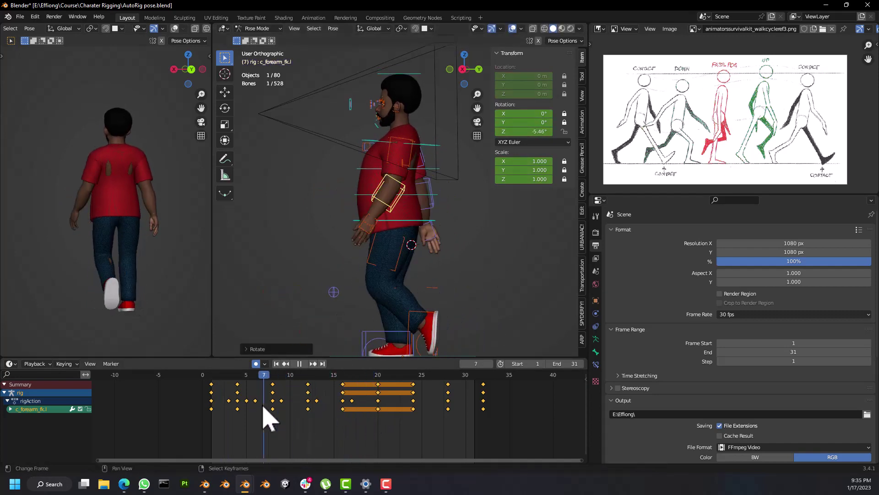
key("space")
left_click_drag(284, 417, 347, 420)
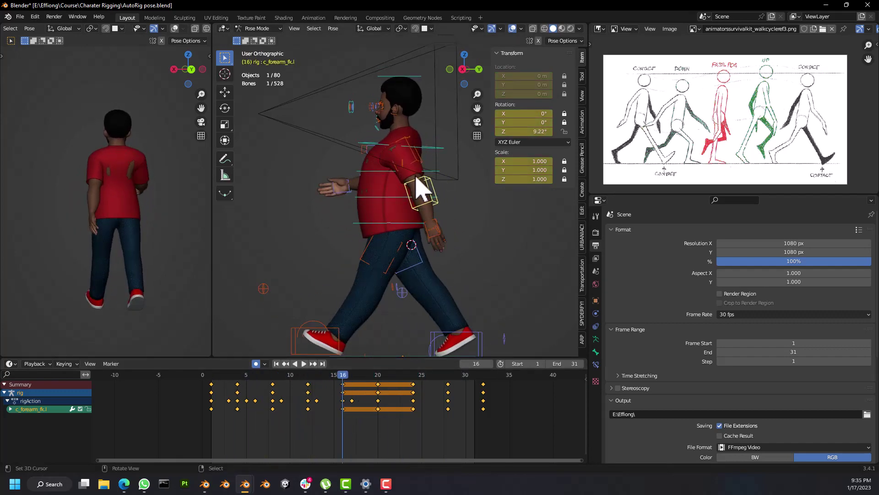
Step: Rotate the left upper arm control at frame 12 to about -36° X, 4.3° Y and -1.29° Z
key("space")
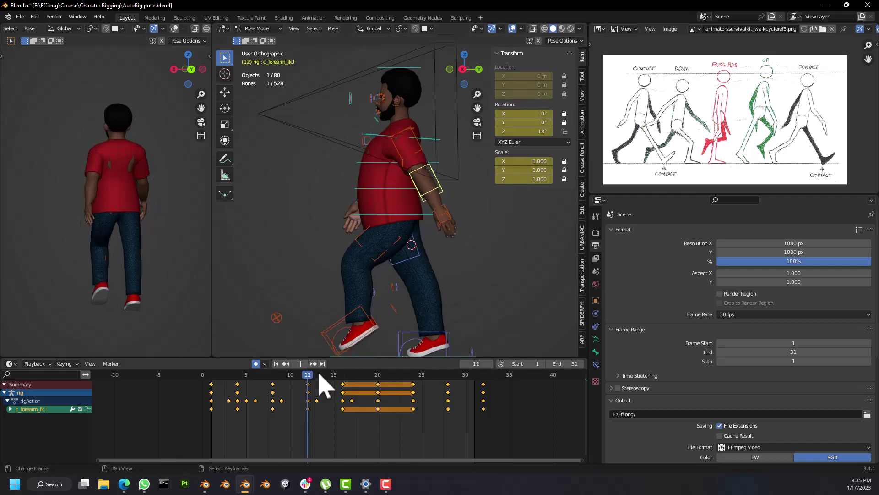
left_click(424, 153)
key("space")
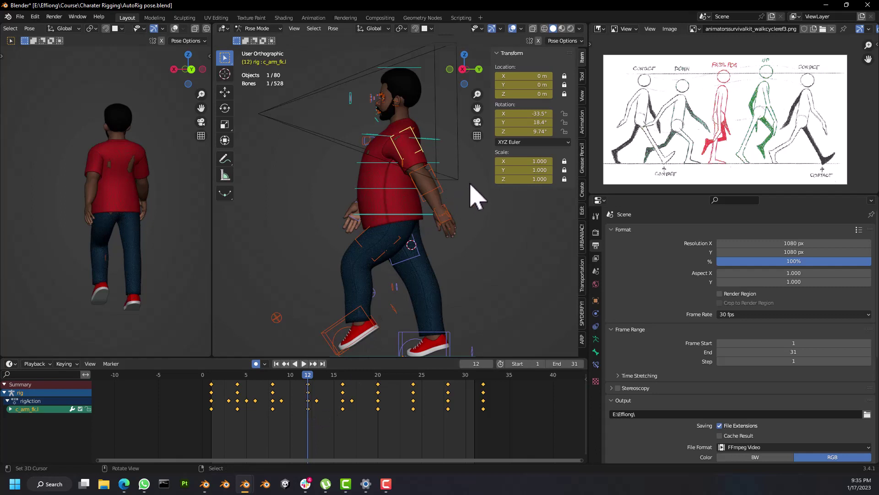
key("r")
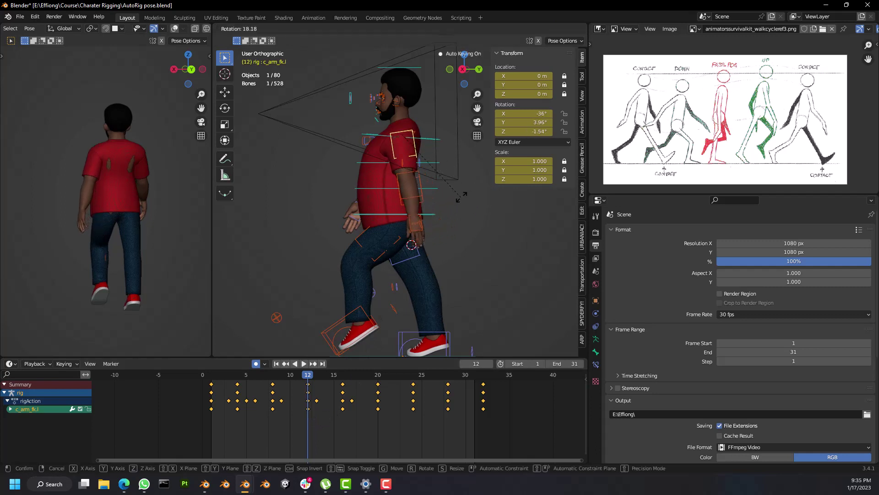
left_click(460, 202)
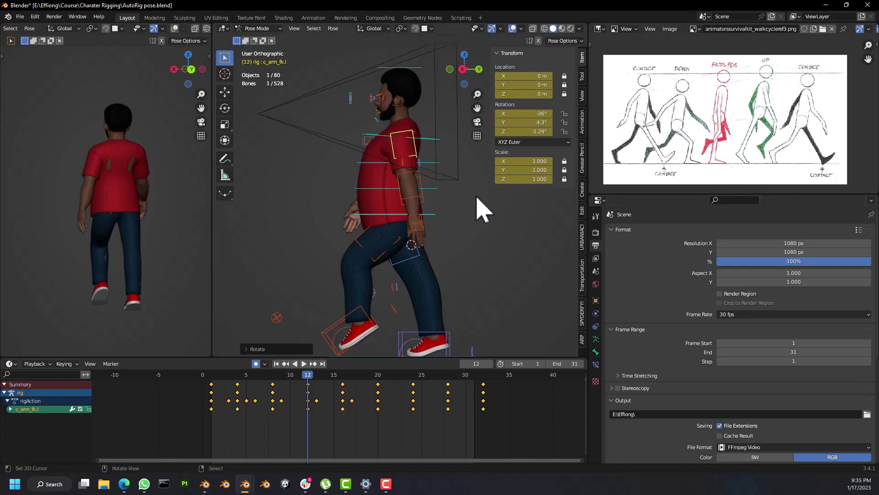
Step: Scrub and play the walk cycle, checking the left arm swing from side, front and three-quarter views
mouse_move(233, 407)
left_mouse_down()
mouse_move(347, 419)
mouse_move(236, 414)
left_mouse_up()
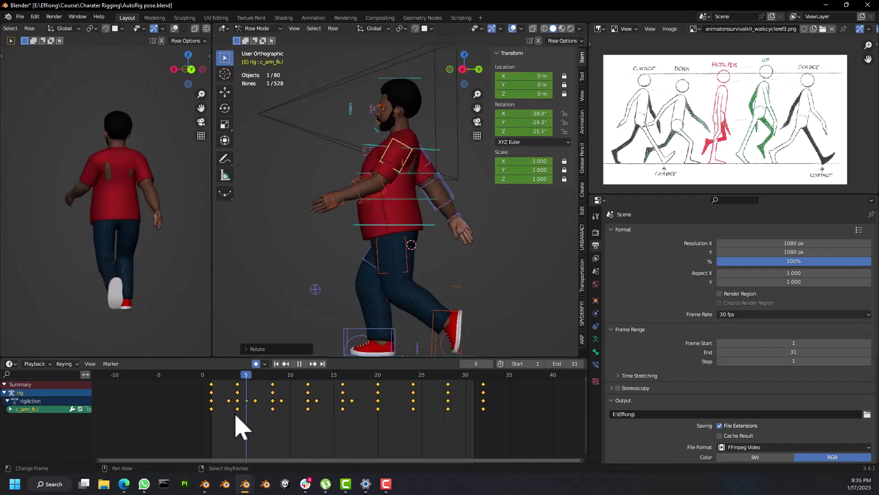
key("Escape")
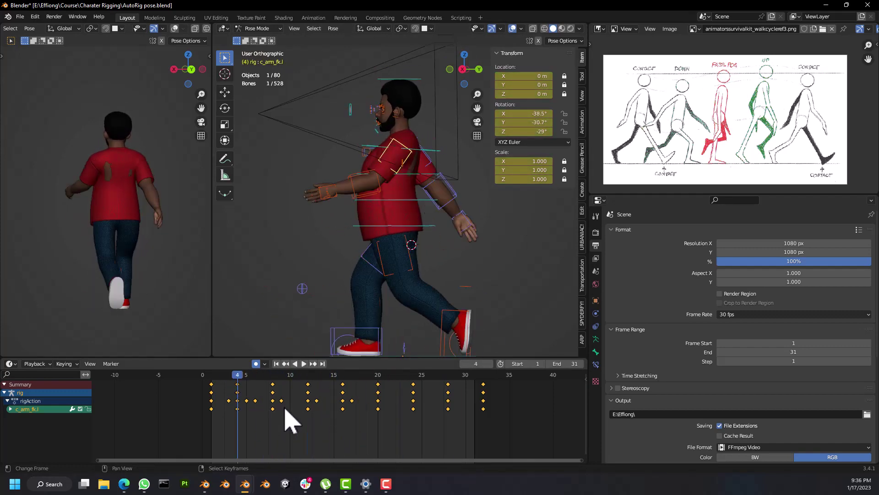
key("space")
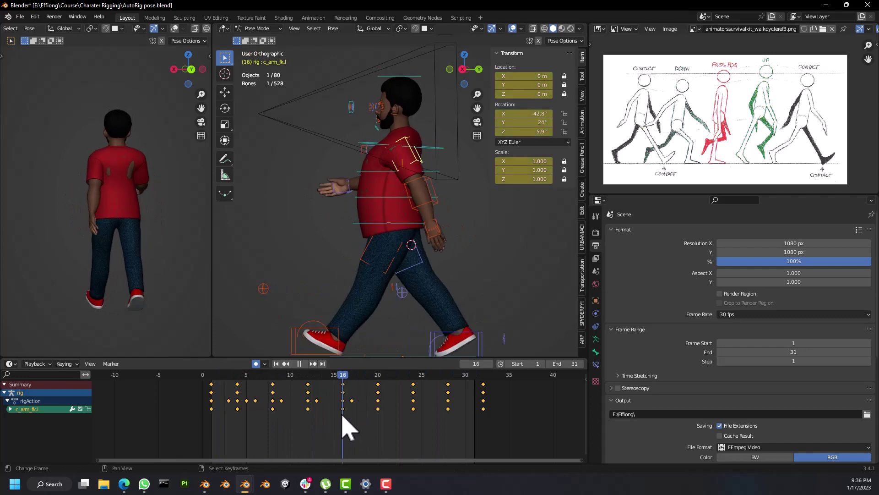
key("KP_1")
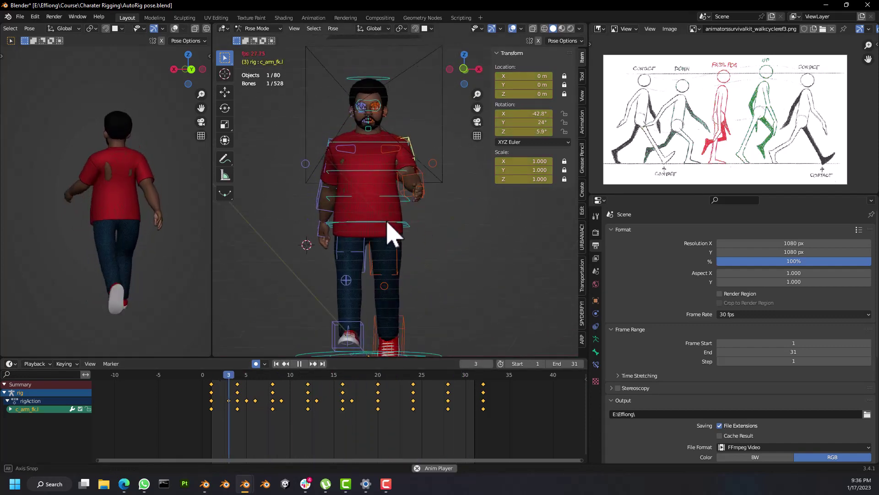
middle_click_drag(392, 232, 435, 245)
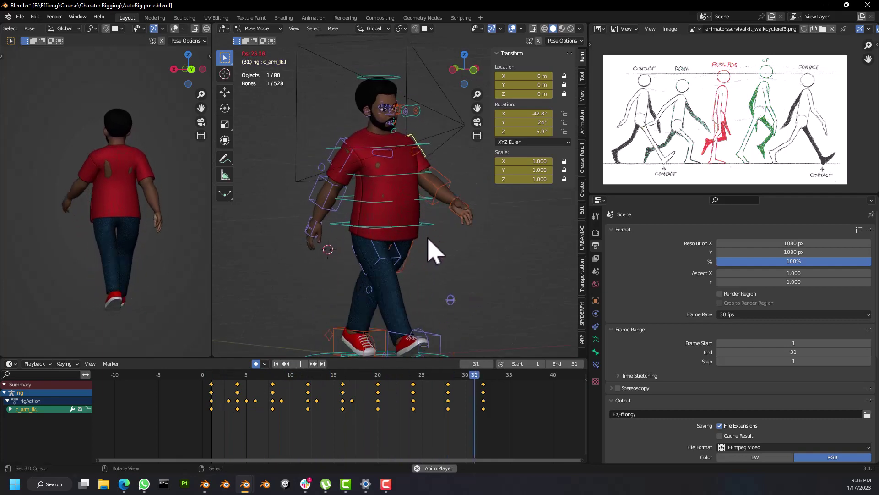
middle_click_drag(428, 255, 388, 226)
key("space")
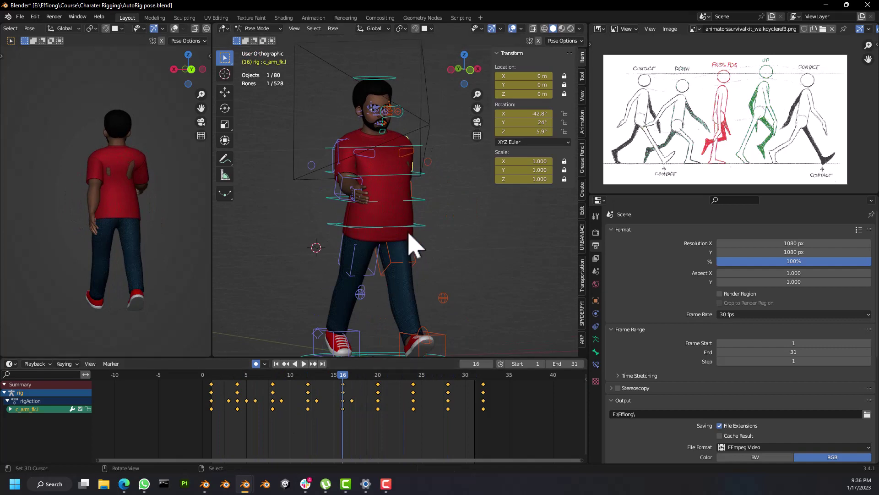
Step: Select all rig controls and examine their animation curves in the Graph Editor
key("a")
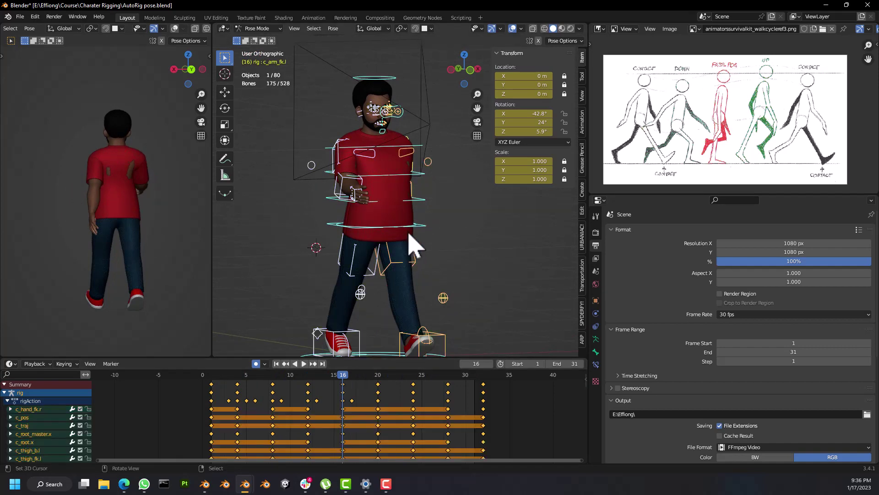
left_click(10, 363)
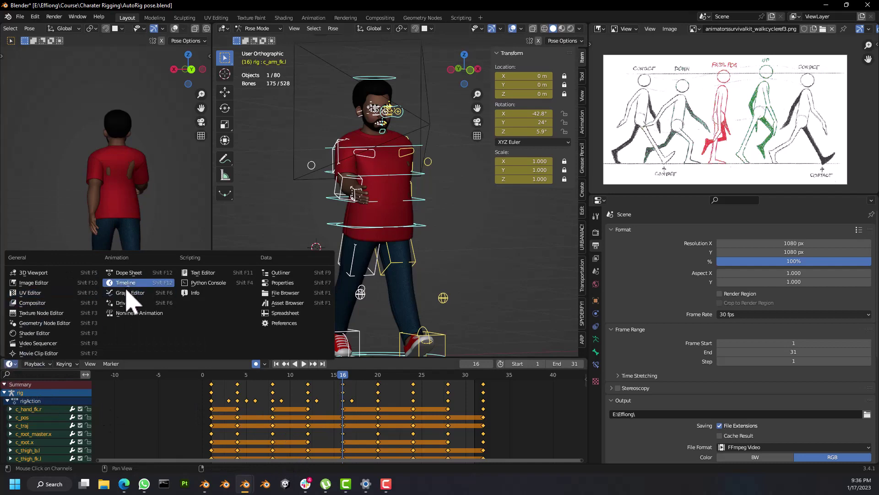
left_click(131, 294)
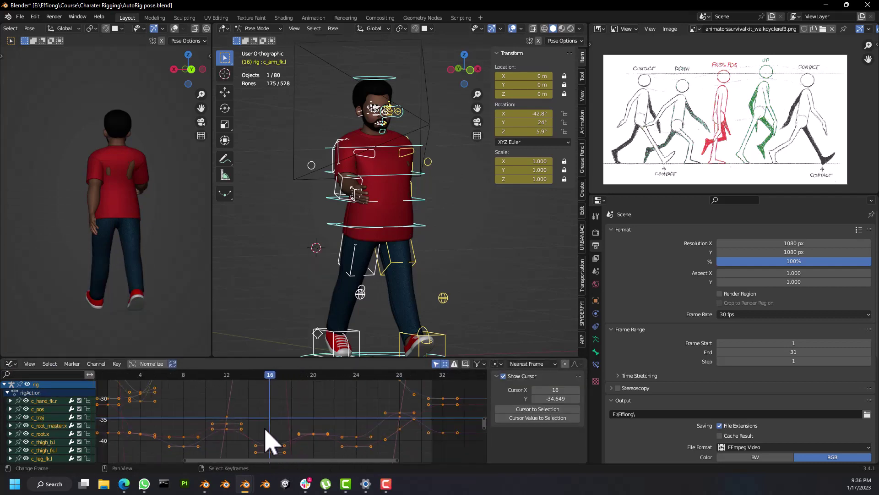
scroll(266, 431, "down", 10)
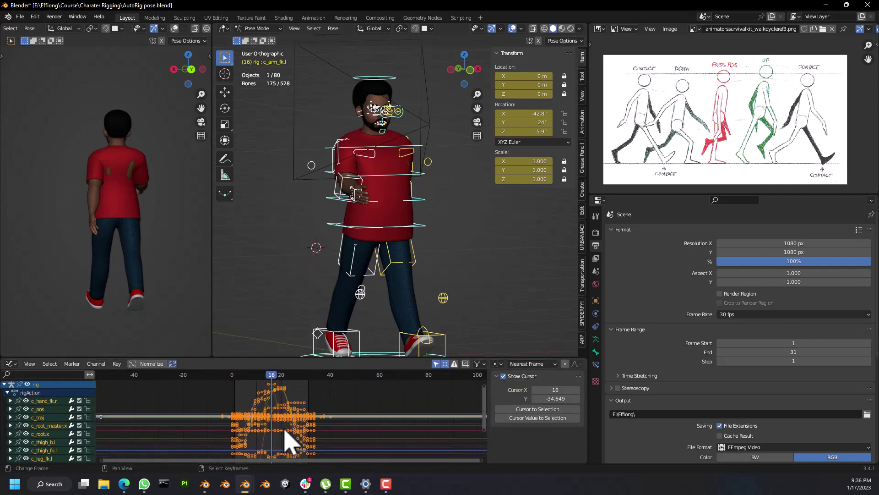
scroll(280, 420, "up", 5)
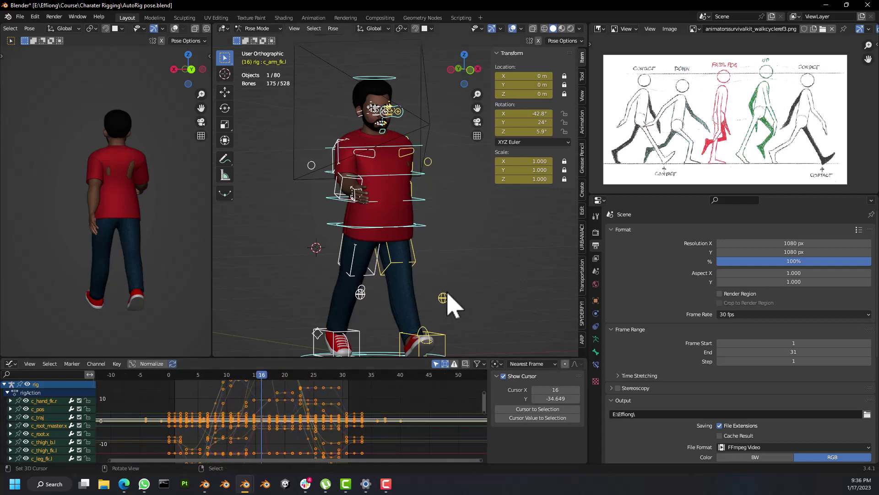
middle_click_drag(430, 316, 385, 202)
scroll(359, 173, "down", 5)
scroll(369, 202, "up", 6)
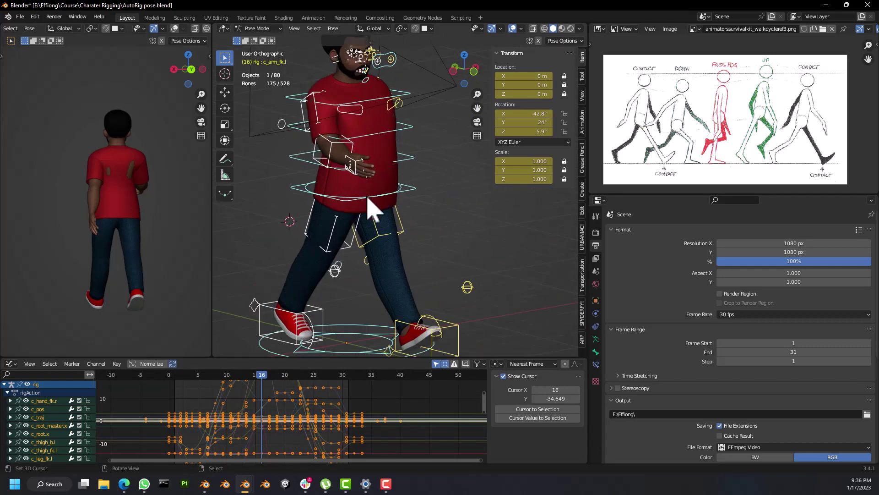
Step: Switch the animation area from the Graph Editor back to the Timeline
left_click(11, 363)
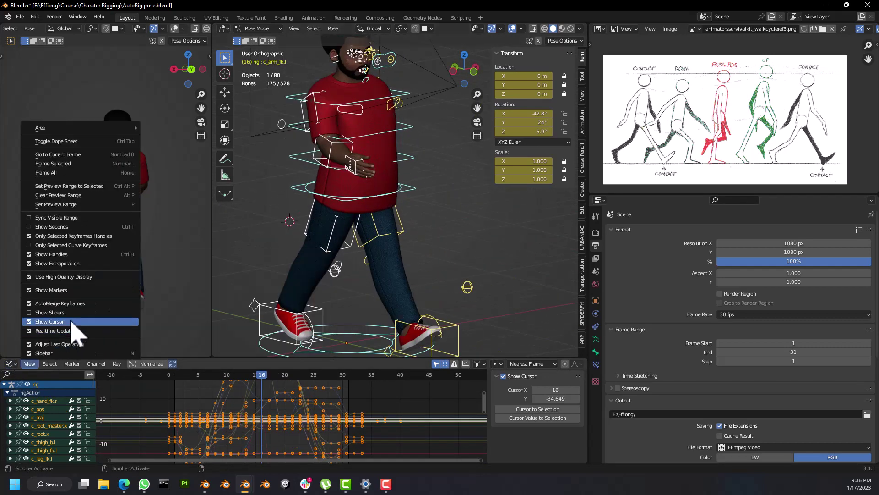
left_click(15, 364)
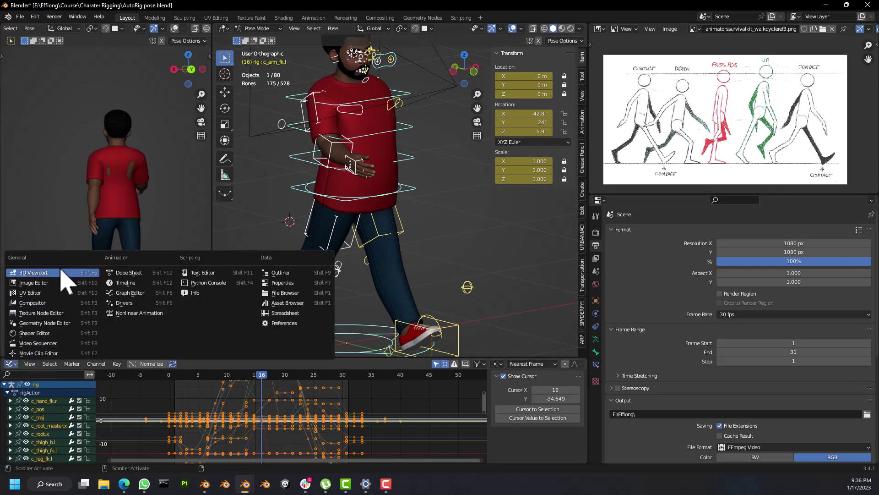
left_click(129, 287)
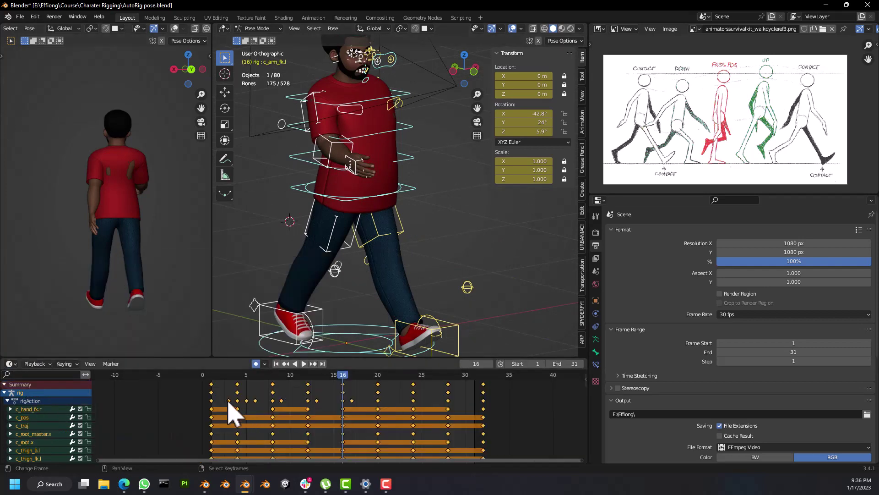
Step: Play the full walk cycle and inspect the body motion from front, side and three-quarter angles
key("space")
scroll(362, 270, "up", 6)
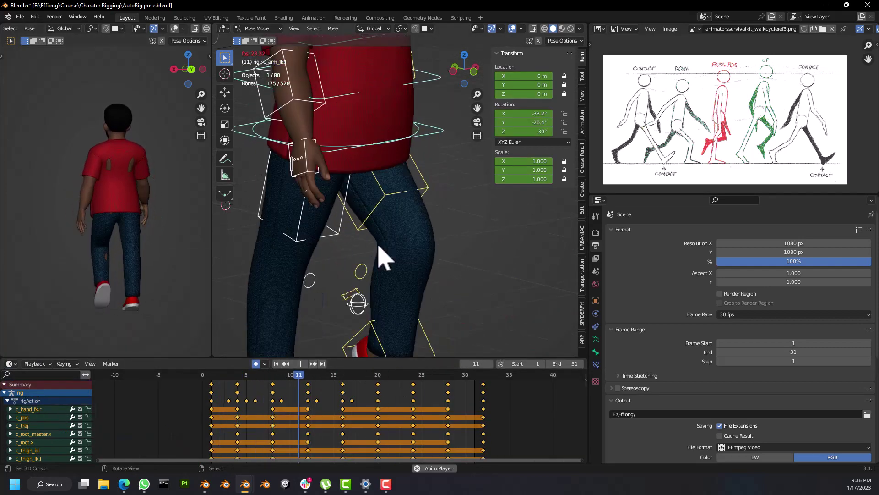
scroll(384, 259, "down", 6)
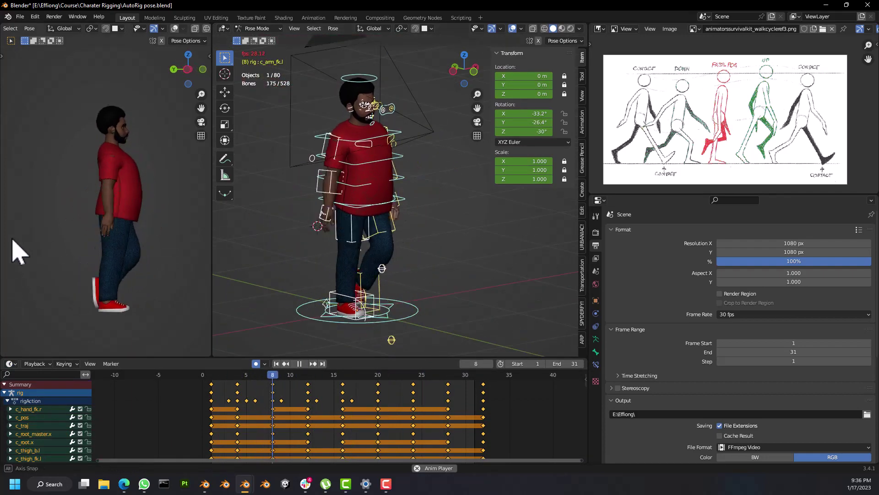
middle_click_drag(546, 230, 435, 224)
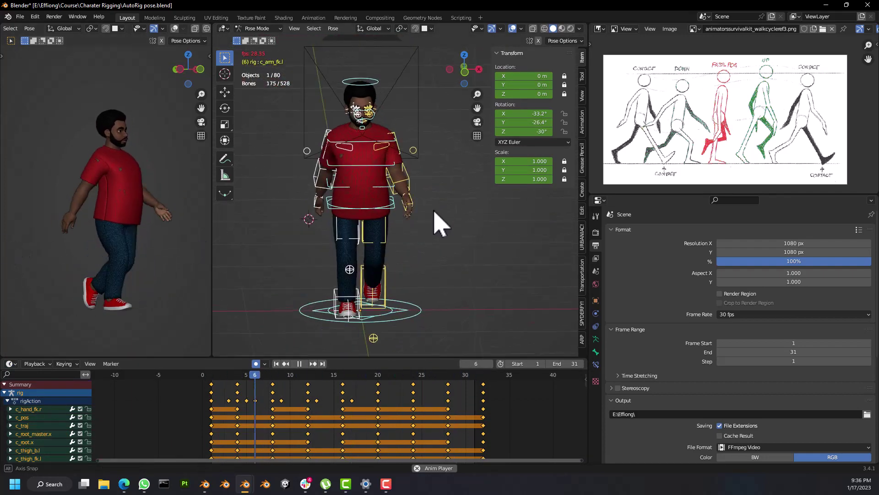
middle_click_drag(339, 350, 327, 320)
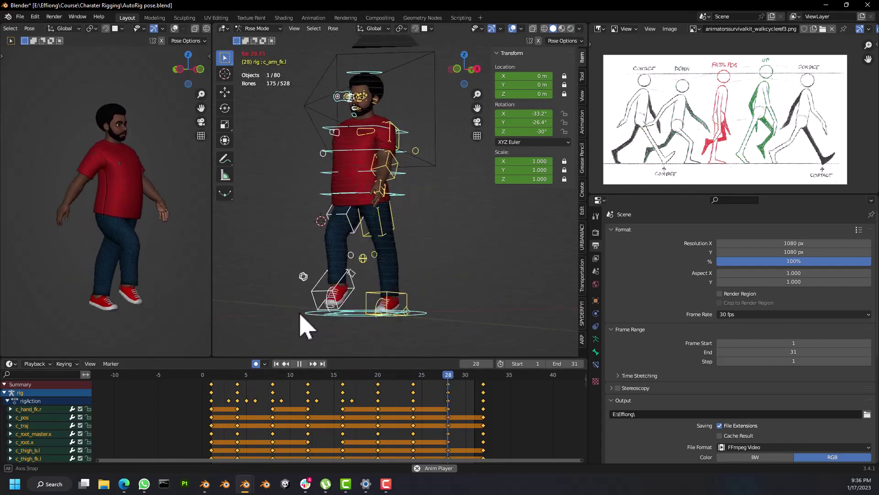
mouse_move(274, 314)
middle_mouse_down()
mouse_move(300, 314)
mouse_move(288, 308)
middle_mouse_up()
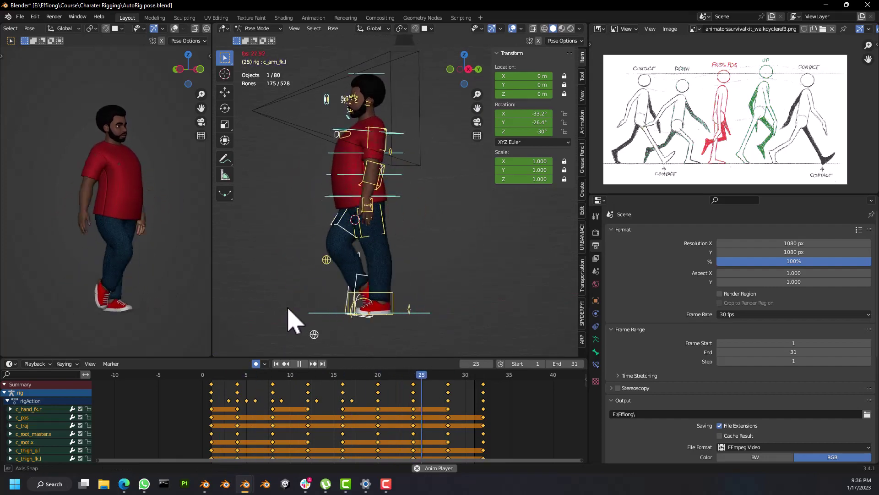
middle_click_drag(339, 287, 483, 275)
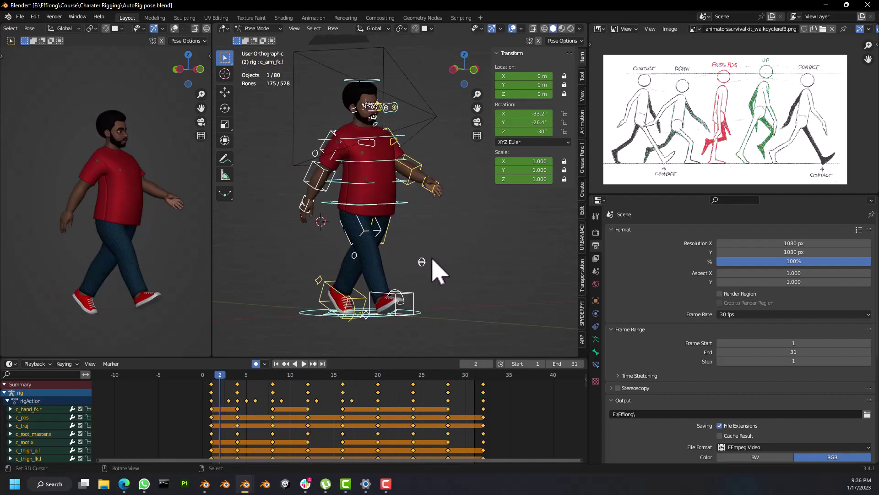
middle_click_drag(414, 245, 451, 245)
Step: Scrub and replay the walk cycle in a side view, examining the leg and foot poses up to frame 28
key("space")
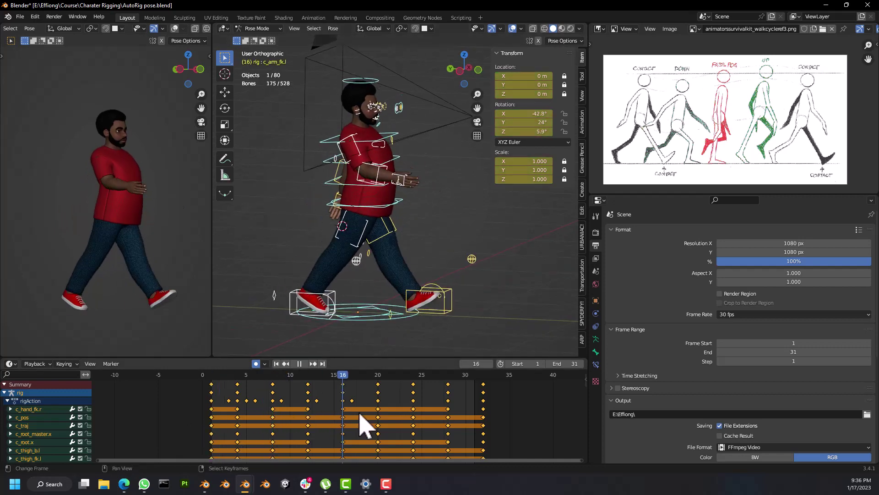
left_click_drag(360, 412, 321, 369)
middle_click_drag(416, 294, 352, 296, "shift")
left_click_drag(202, 413, 232, 408)
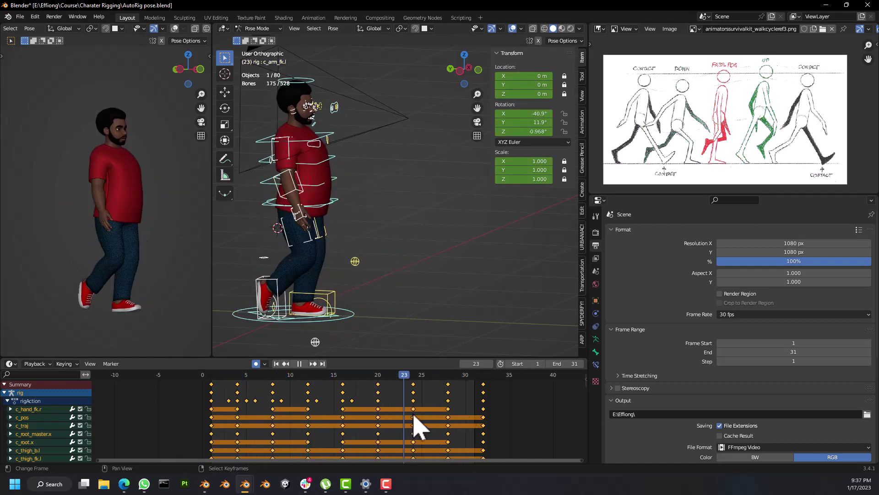
key("space")
middle_click_drag(300, 323, 355, 341)
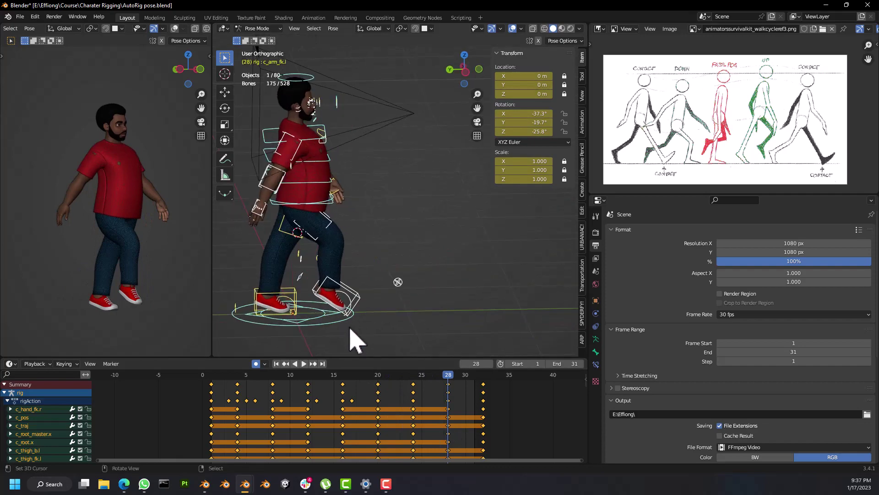
key("space")
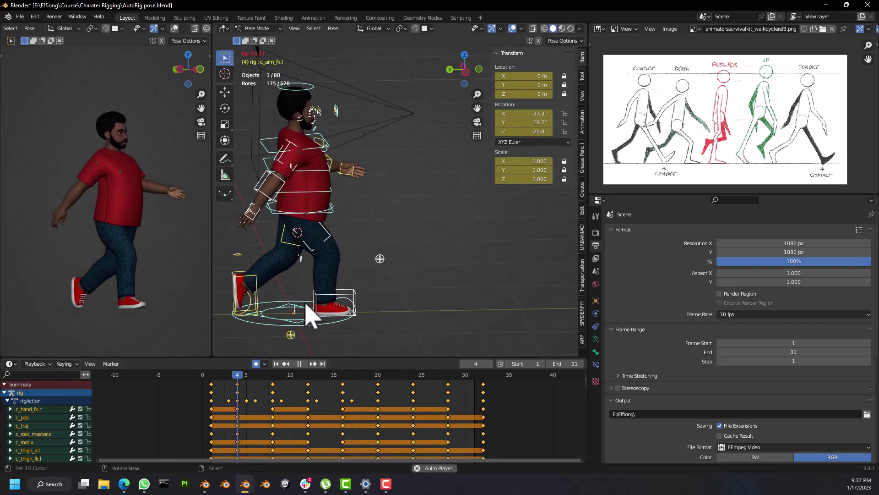
middle_click_drag(337, 272, 312, 288)
key("Escape")
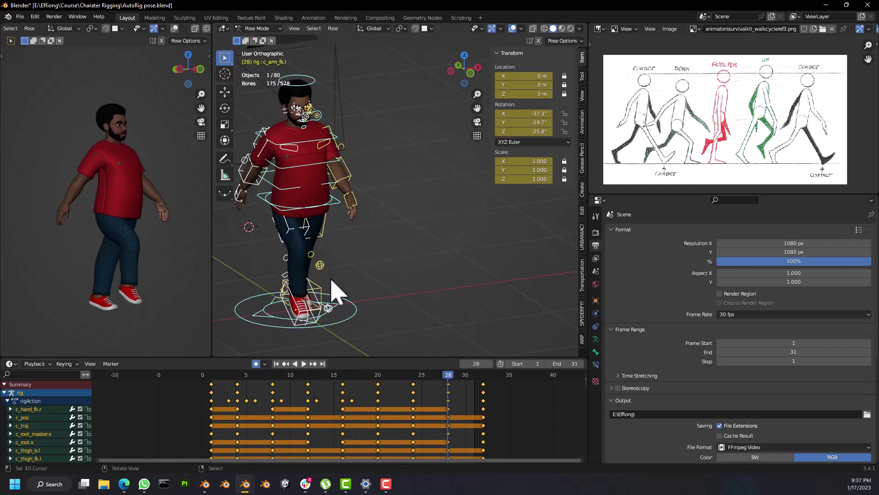